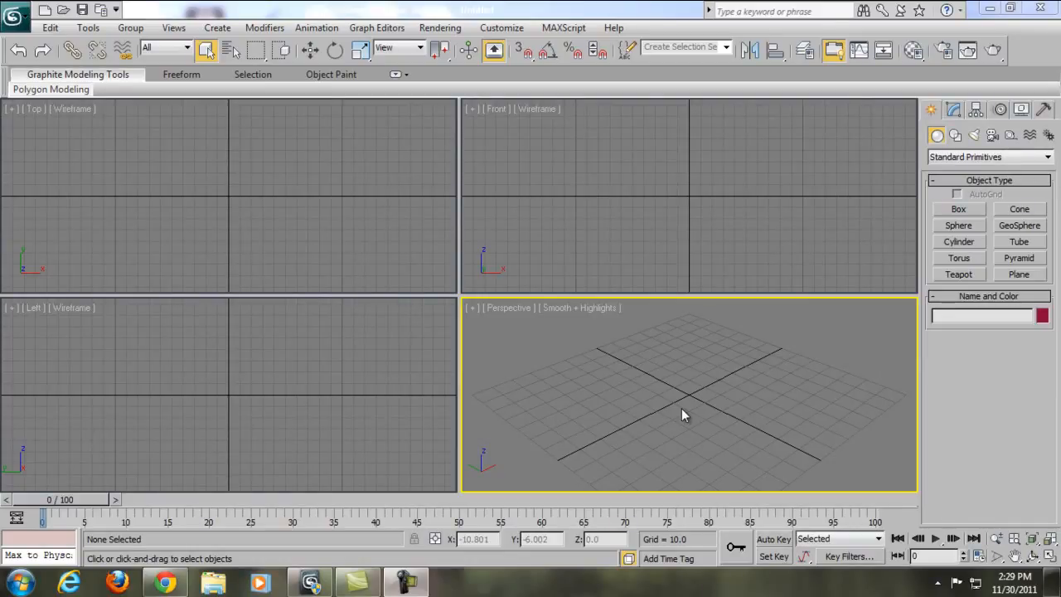
Create a teapot primitive with a radius of about 20.5 at the centre of the perspective grid.
{"action": "mouse_move", "coordinate": [654, 367]}
{"action": "middle_mouse_down"}
{"action": "mouse_move", "coordinate": [671, 383]}
{"action": "mouse_move", "coordinate": [677, 372]}
{"action": "mouse_move", "coordinate": [665, 370]}
{"action": "middle_mouse_up"}
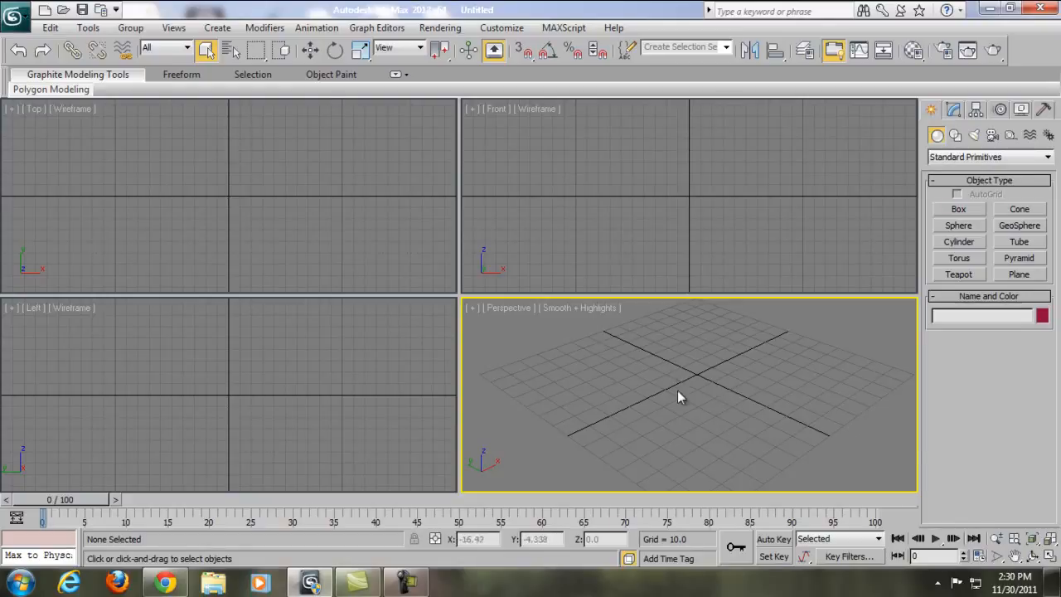
{"action": "middle_click_drag", "start_coordinate": [679, 395], "coordinate": [724, 389]}
{"action": "left_click", "coordinate": [959, 274]}
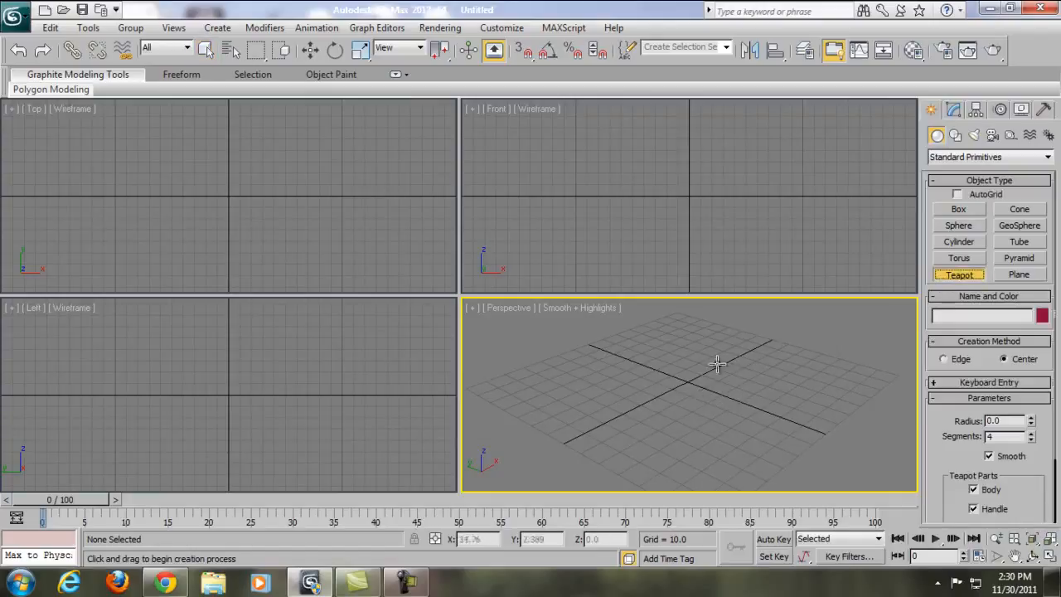
{"action": "left_click_drag", "start_coordinate": [691, 386], "coordinate": [708, 369]}
{"action": "mouse_move", "coordinate": [738, 385]}
{"action": "middle_mouse_down"}
{"action": "mouse_move", "coordinate": [749, 400]}
{"action": "mouse_move", "coordinate": [732, 404]}
{"action": "middle_mouse_up"}
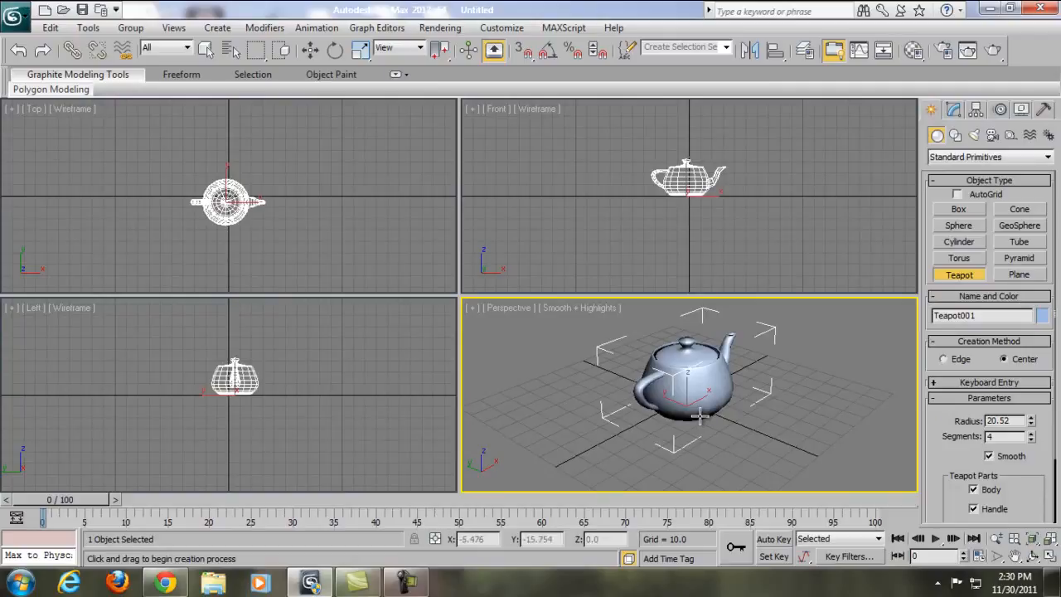
Inspect the teapot from different distances and angles in the perspective view, and delete it.
{"action": "scroll", "coordinate": [699, 416], "scroll_direction": "up", "scroll_amount": 6}
{"action": "scroll", "coordinate": [699, 416], "scroll_direction": "down", "scroll_amount": 3}
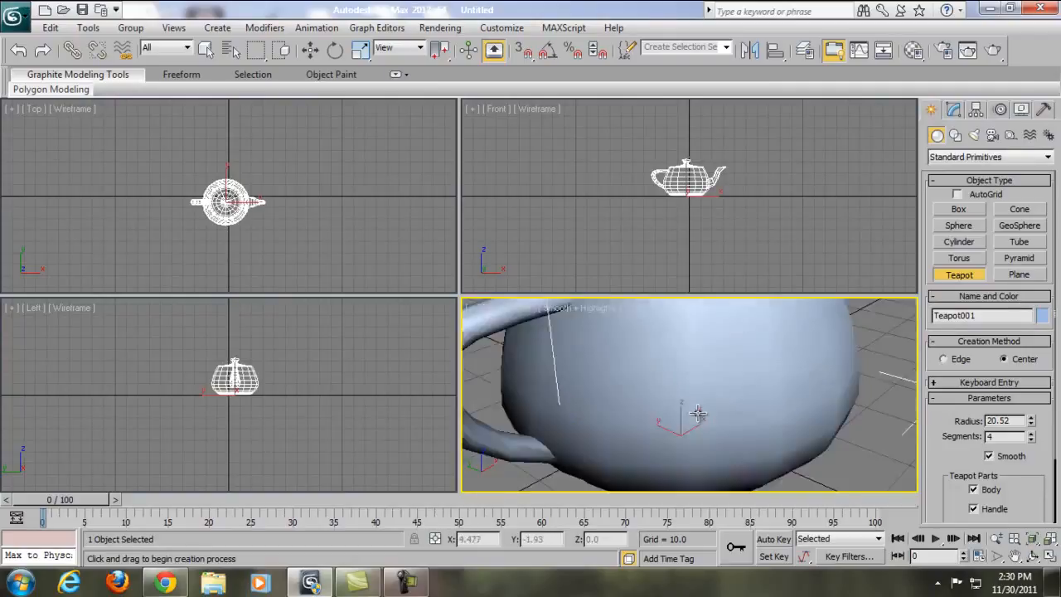
{"action": "scroll", "coordinate": [698, 413], "scroll_direction": "up", "scroll_amount": 4}
{"action": "scroll", "coordinate": [697, 407], "scroll_direction": "down", "scroll_amount": 6}
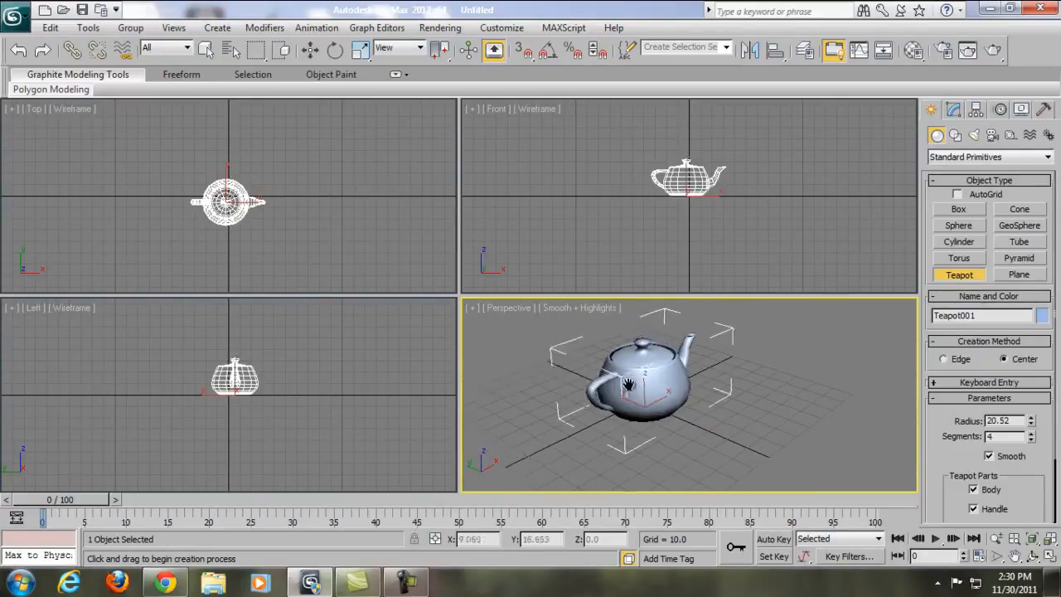
{"action": "mouse_move", "coordinate": [678, 385]}
{"action": "middle_mouse_down"}
{"action": "mouse_move", "coordinate": [715, 373]}
{"action": "mouse_move", "coordinate": [669, 381]}
{"action": "middle_mouse_up"}
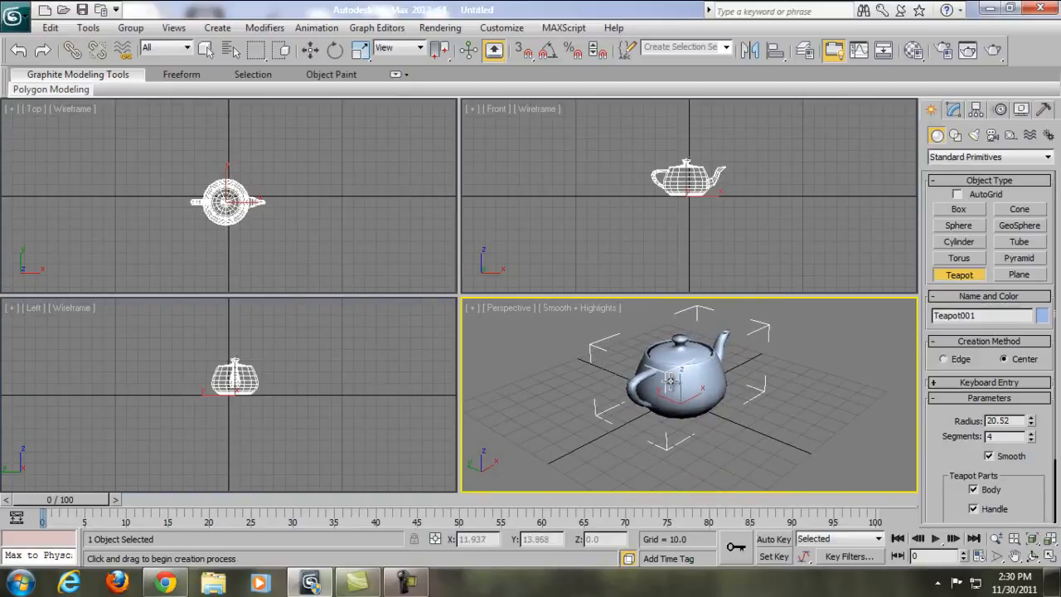
{"action": "middle_click_drag", "start_coordinate": [669, 379], "coordinate": [697, 389]}
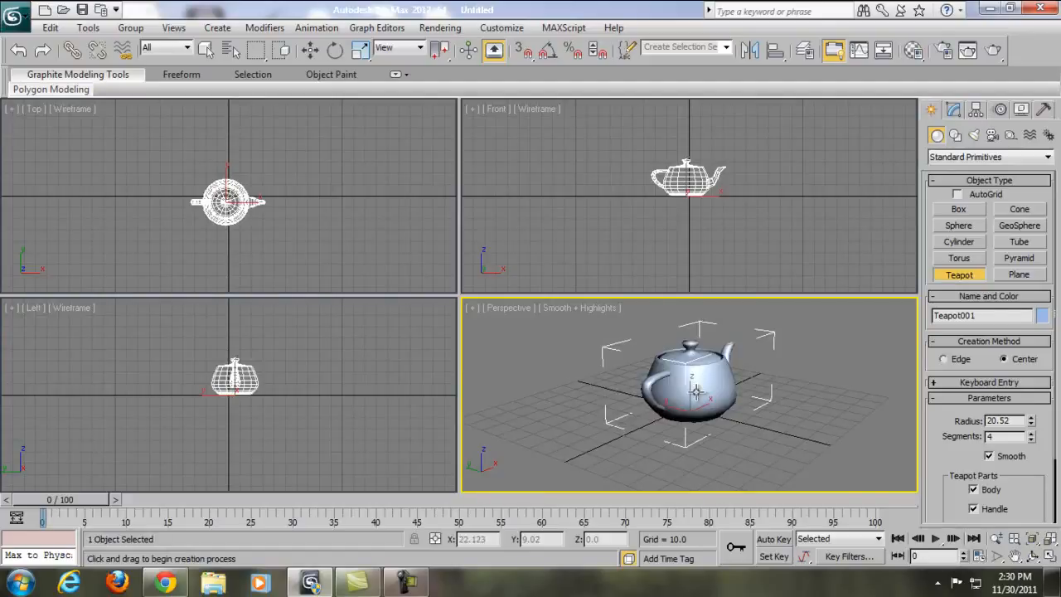
{"action": "middle_click_drag", "start_coordinate": [697, 391], "coordinate": [737, 402], "text": "alt"}
{"action": "key", "text": "Delete"}
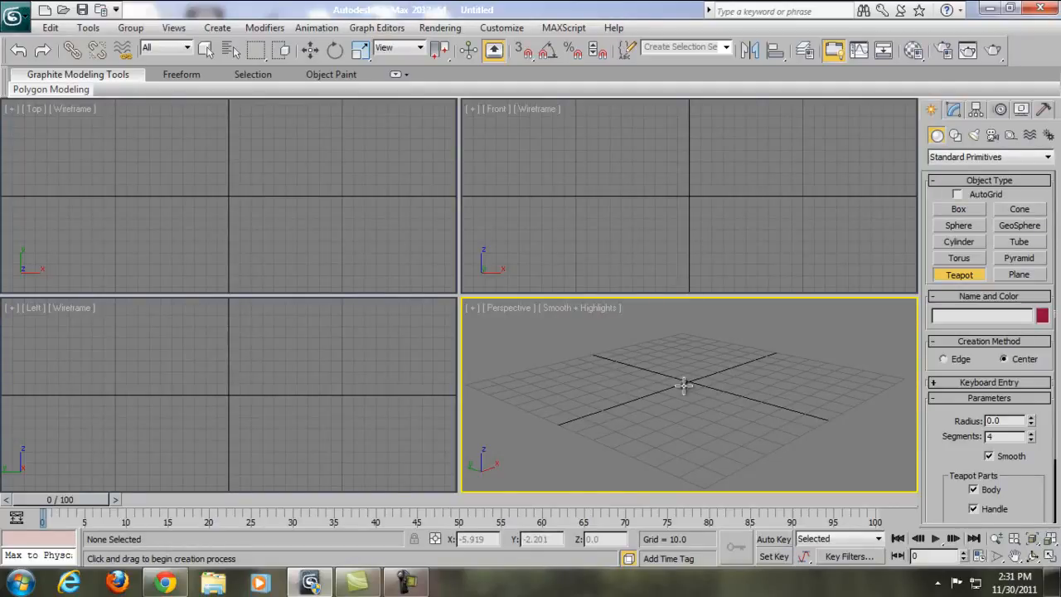
Assign V-Ray Adv 2.00.03 as the production renderer in the render setup and close the setup window.
{"action": "left_click", "coordinate": [943, 50]}
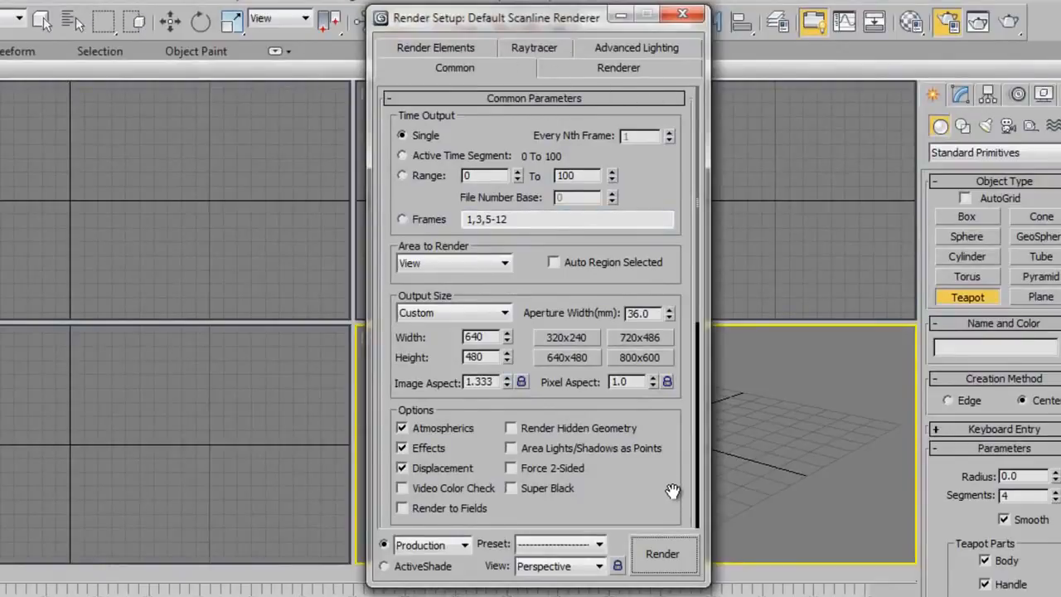
{"action": "left_click_drag", "start_coordinate": [672, 491], "coordinate": [664, 313]}
{"action": "left_click_drag", "start_coordinate": [668, 394], "coordinate": [665, 240]}
{"action": "left_click_drag", "start_coordinate": [664, 470], "coordinate": [640, 332]}
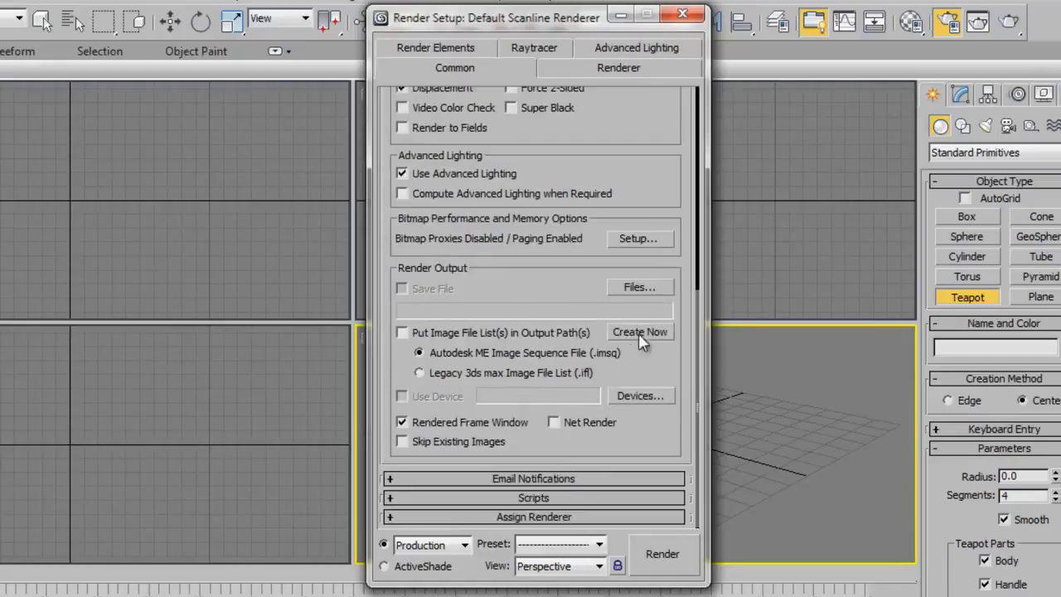
{"action": "left_click", "coordinate": [542, 517]}
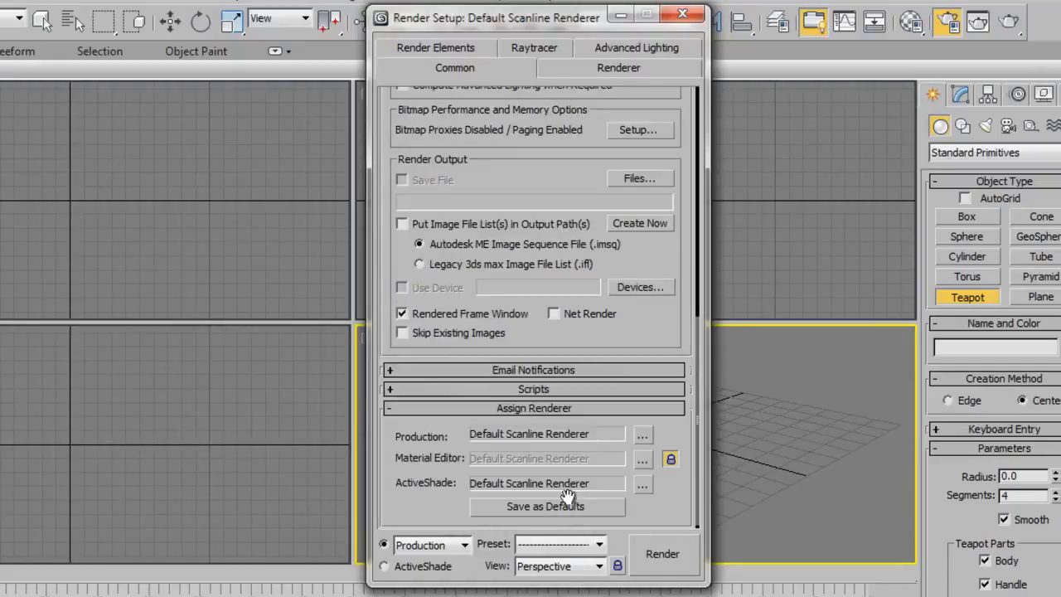
{"action": "left_click", "coordinate": [642, 435]}
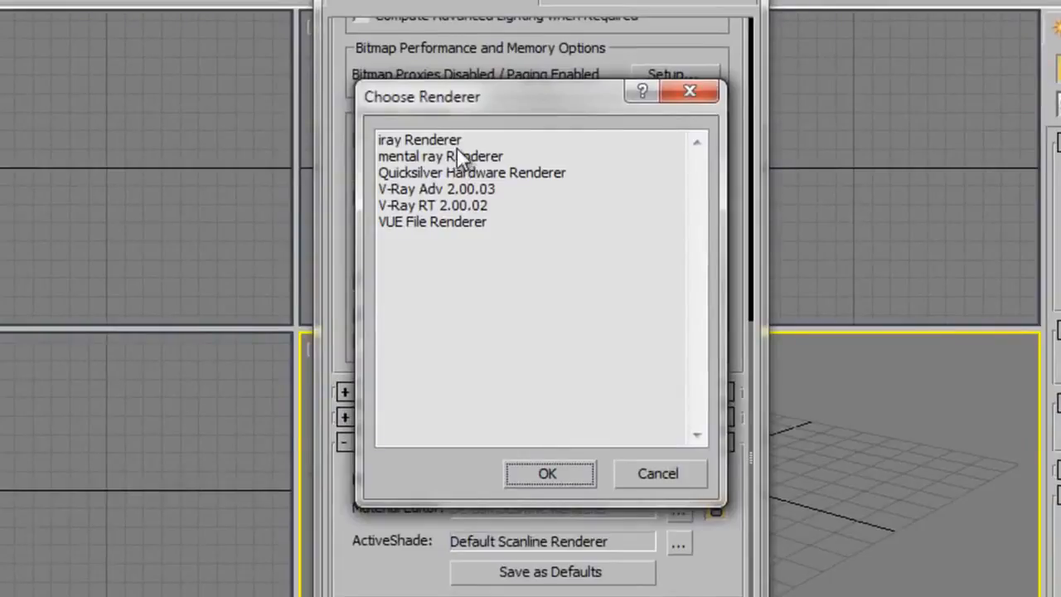
{"action": "double_click", "coordinate": [435, 193]}
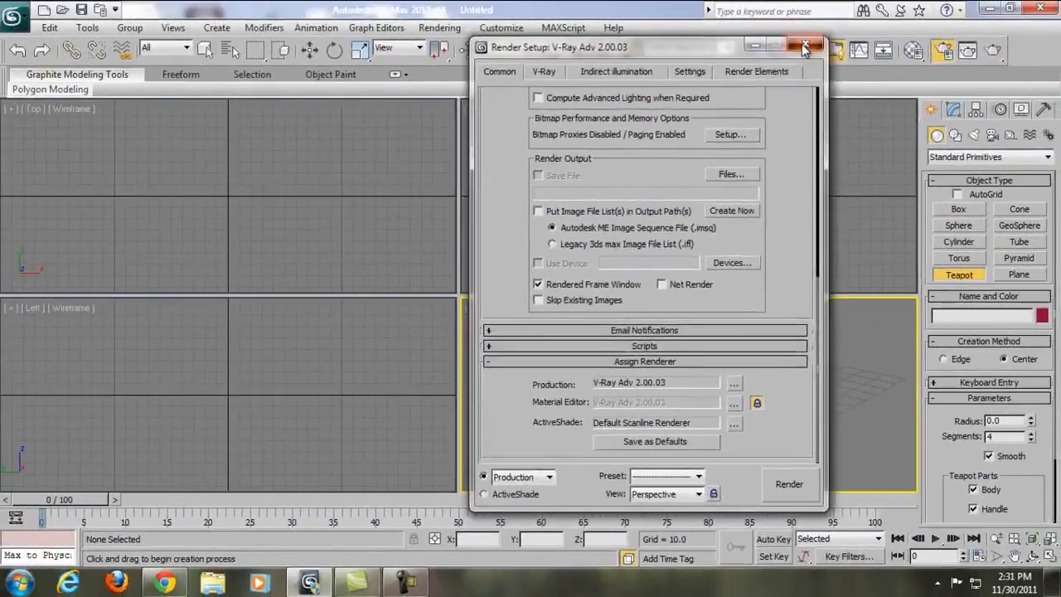
{"action": "left_click", "coordinate": [812, 32]}
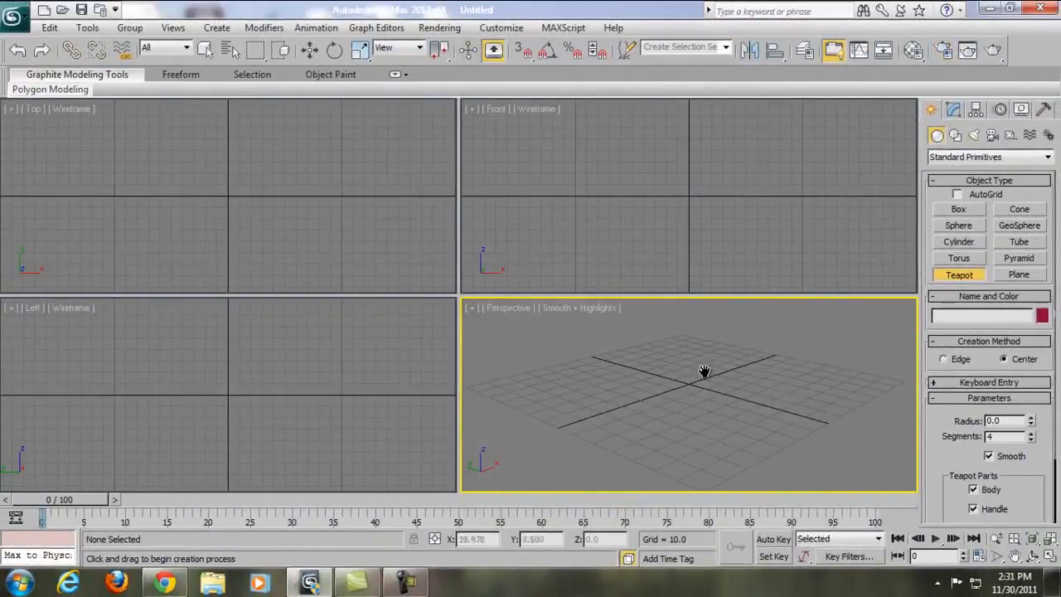
Draw a standard plane about 160 long and 143 wide over the grid in the perspective view.
{"action": "middle_click_drag", "start_coordinate": [693, 372], "coordinate": [704, 392], "text": "alt"}
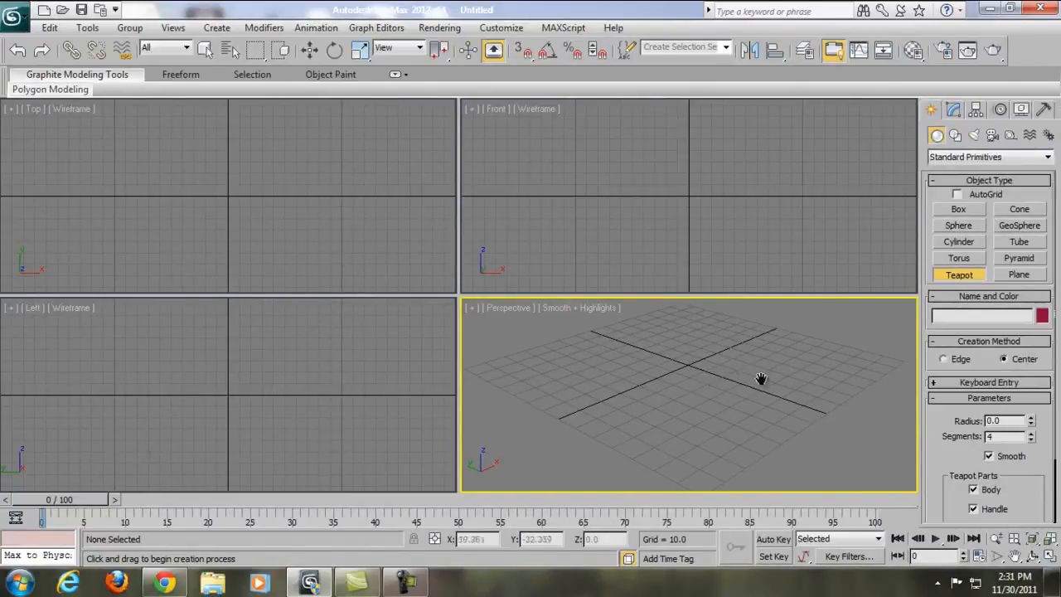
{"action": "middle_click_drag", "start_coordinate": [762, 379], "coordinate": [770, 379]}
{"action": "left_click", "coordinate": [1019, 275]}
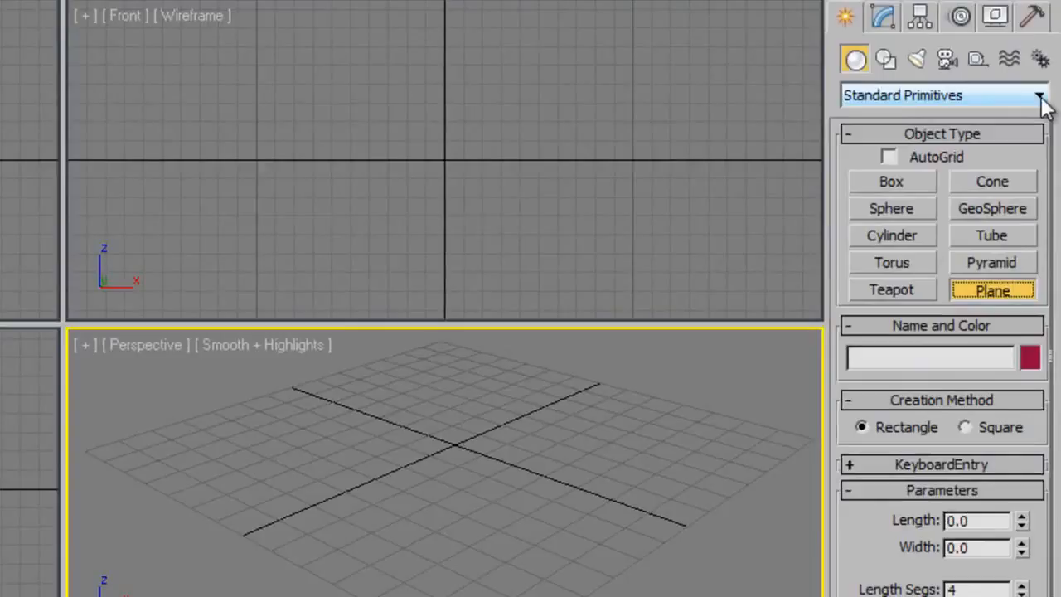
{"action": "scroll", "coordinate": [540, 419], "scroll_direction": "down", "scroll_amount": 3}
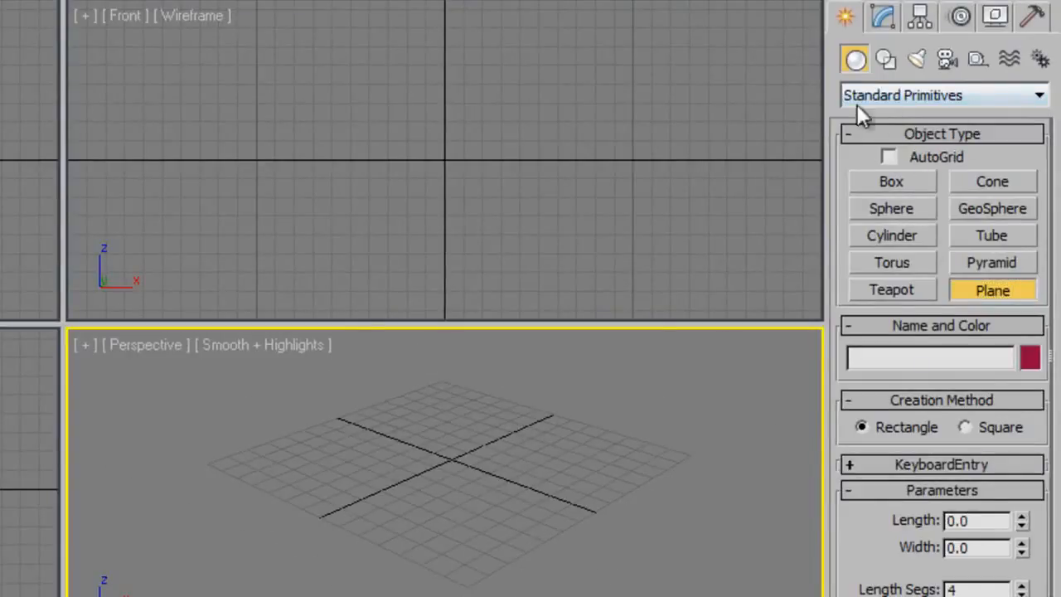
{"action": "left_click_drag", "start_coordinate": [169, 454], "coordinate": [705, 463]}
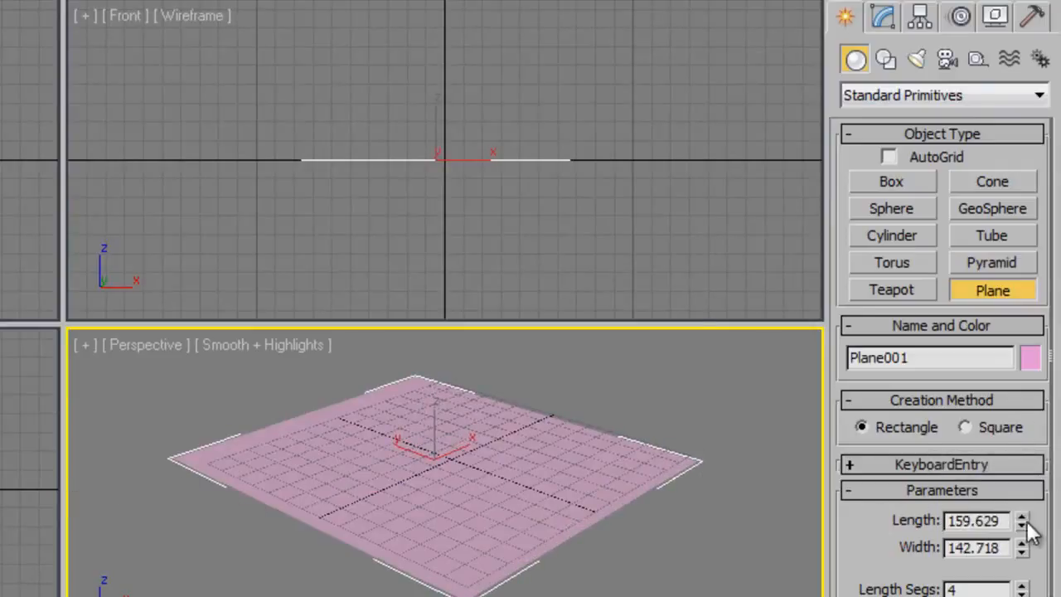
Enlarge the plane to a length of about 425 and a width of about 427, and undo the plane.
{"action": "left_click_drag", "start_coordinate": [1026, 525], "coordinate": [1003, 403]}
{"action": "left_click_drag", "start_coordinate": [1028, 554], "coordinate": [834, 362]}
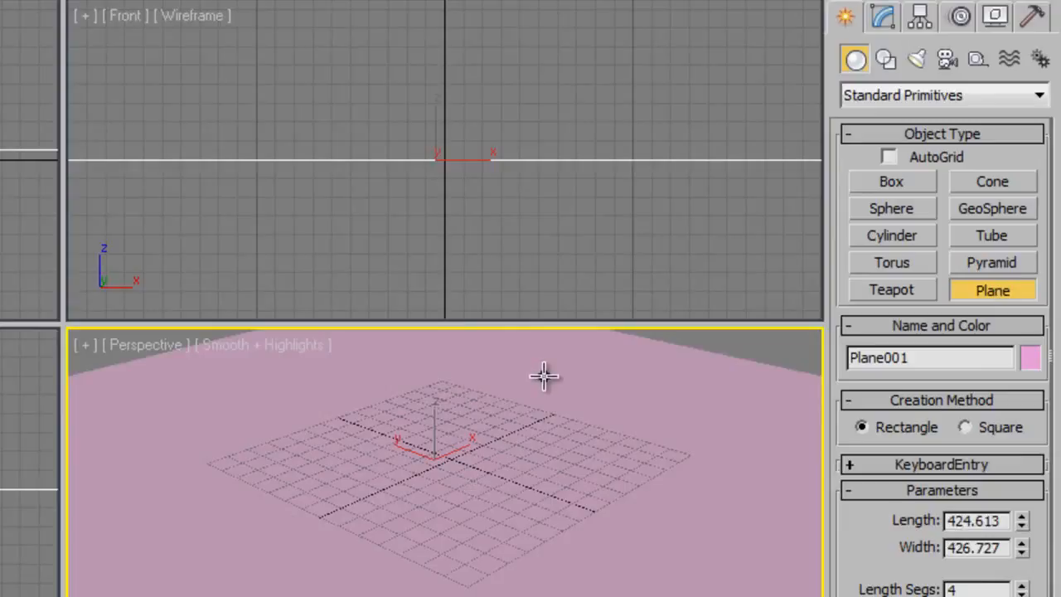
{"action": "key", "text": "ctrl+z"}
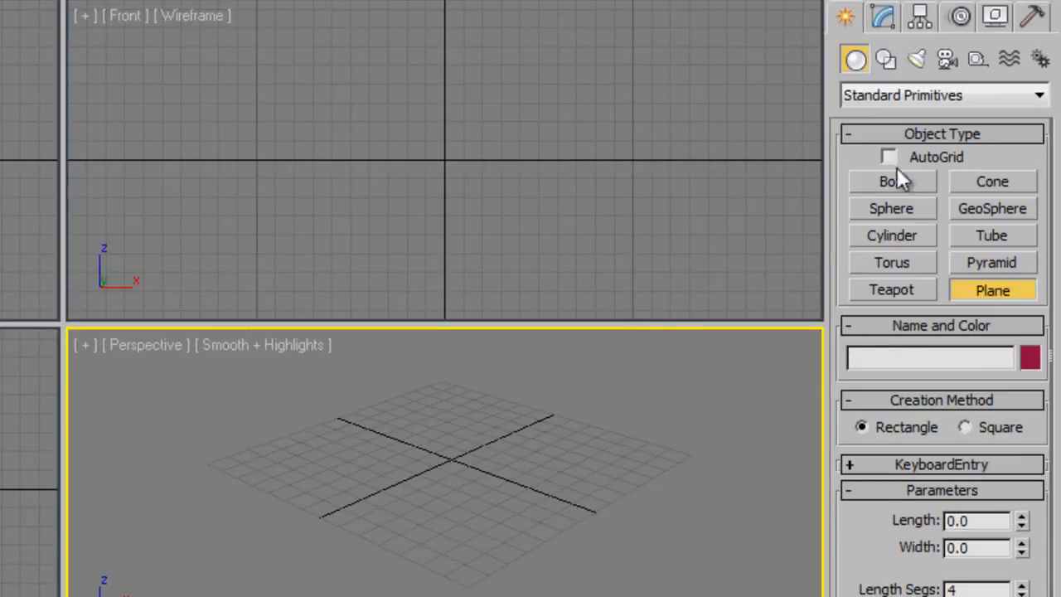
Place a VRayPlane from the VRay geometry category near the far-left corner of the perspective grid.
{"action": "left_click", "coordinate": [884, 96]}
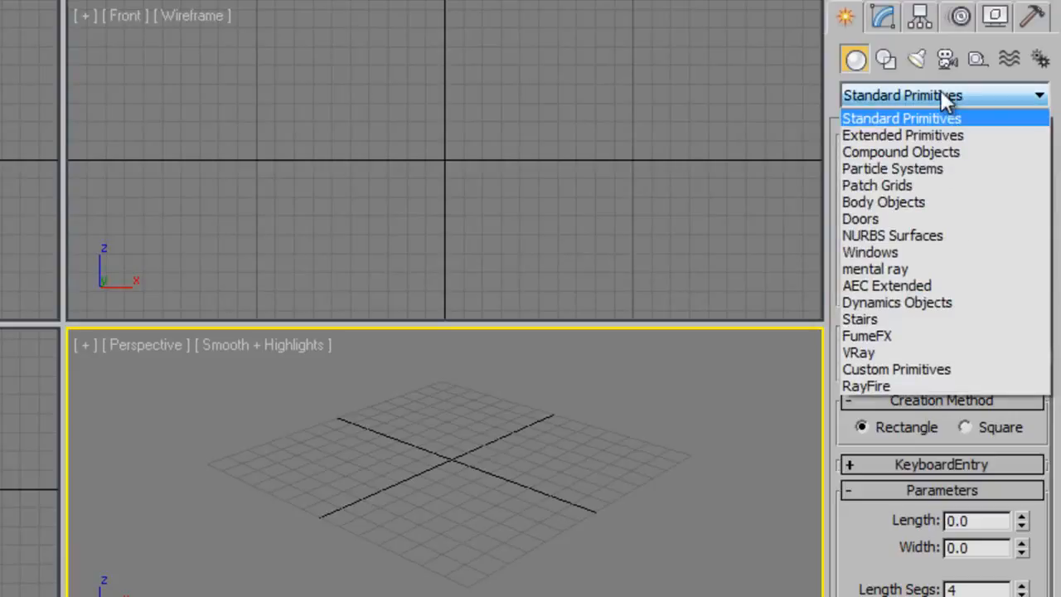
{"action": "left_click", "coordinate": [889, 352]}
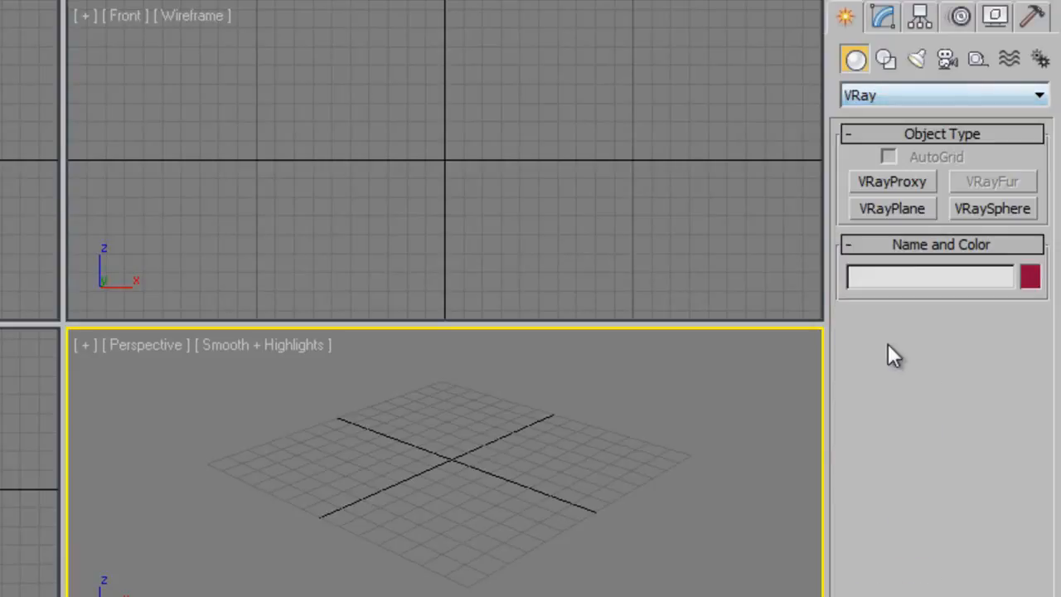
{"action": "left_click", "coordinate": [906, 212]}
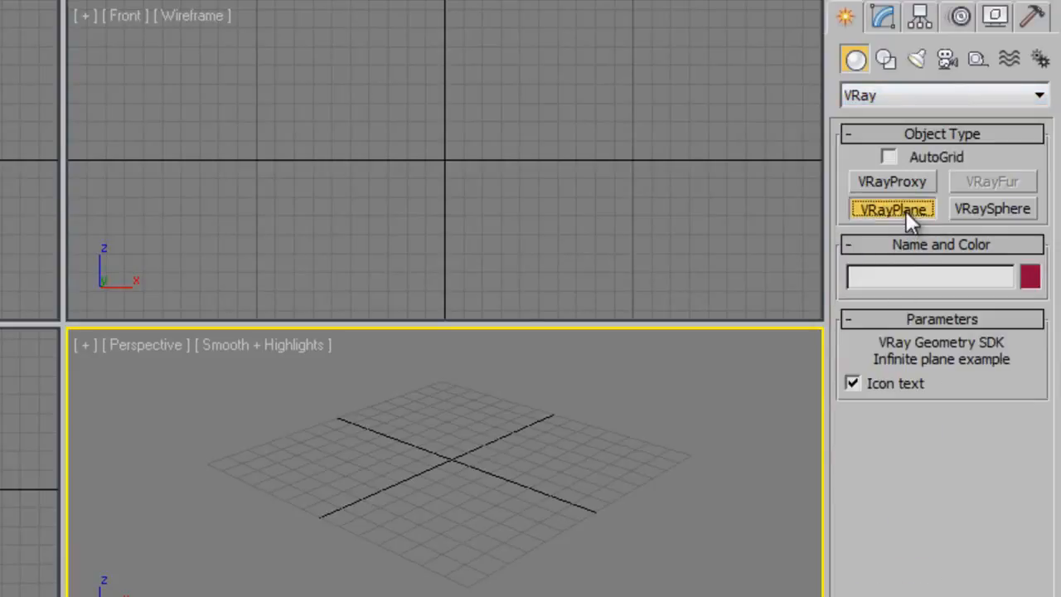
{"action": "left_click", "coordinate": [270, 466]}
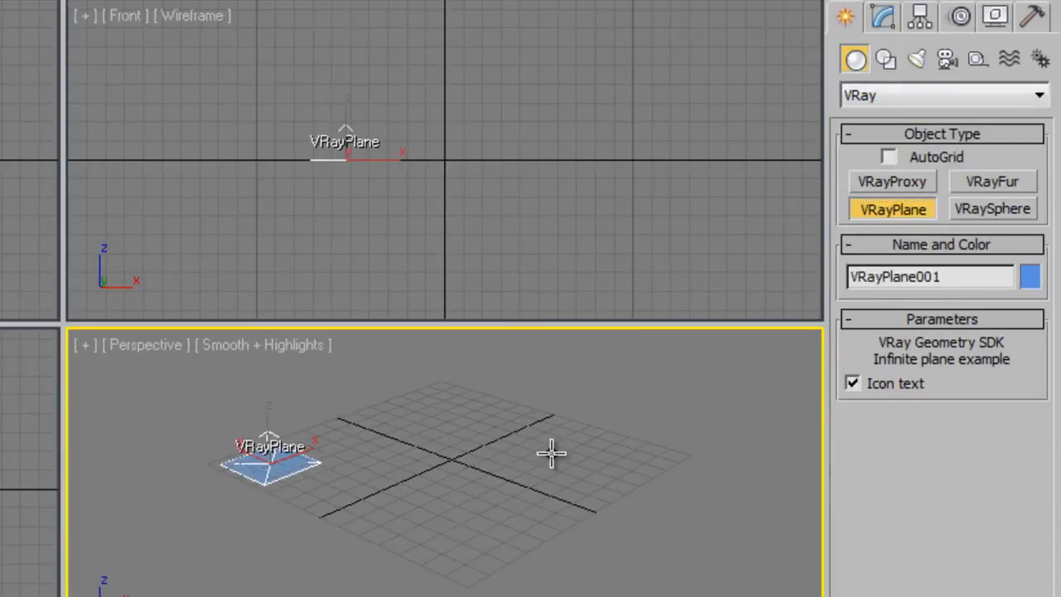
Render the perspective view from a low angle to check the VRayPlane, and close the message and render windows.
{"action": "scroll", "coordinate": [435, 452], "scroll_direction": "up", "scroll_amount": 4}
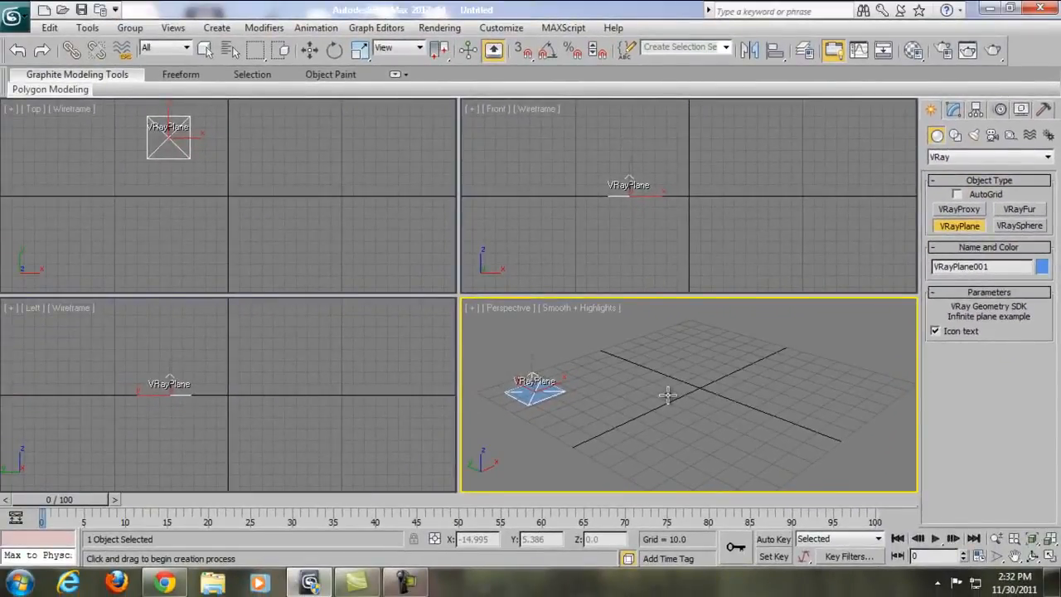
{"action": "middle_click_drag", "start_coordinate": [670, 412], "coordinate": [673, 382], "text": "alt"}
{"action": "key", "text": "shift+q"}
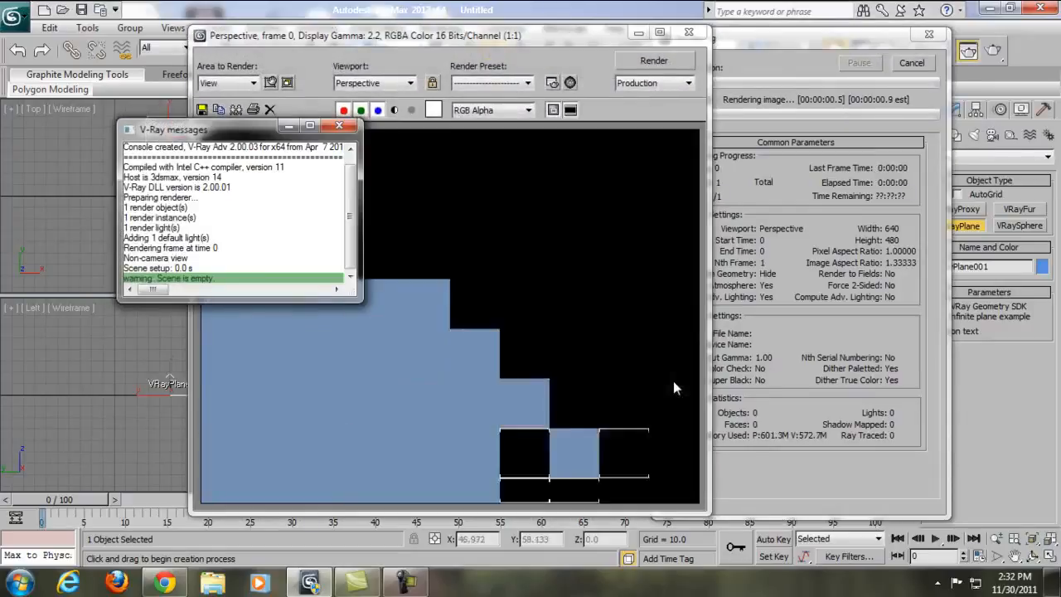
{"action": "left_click", "coordinate": [338, 125]}
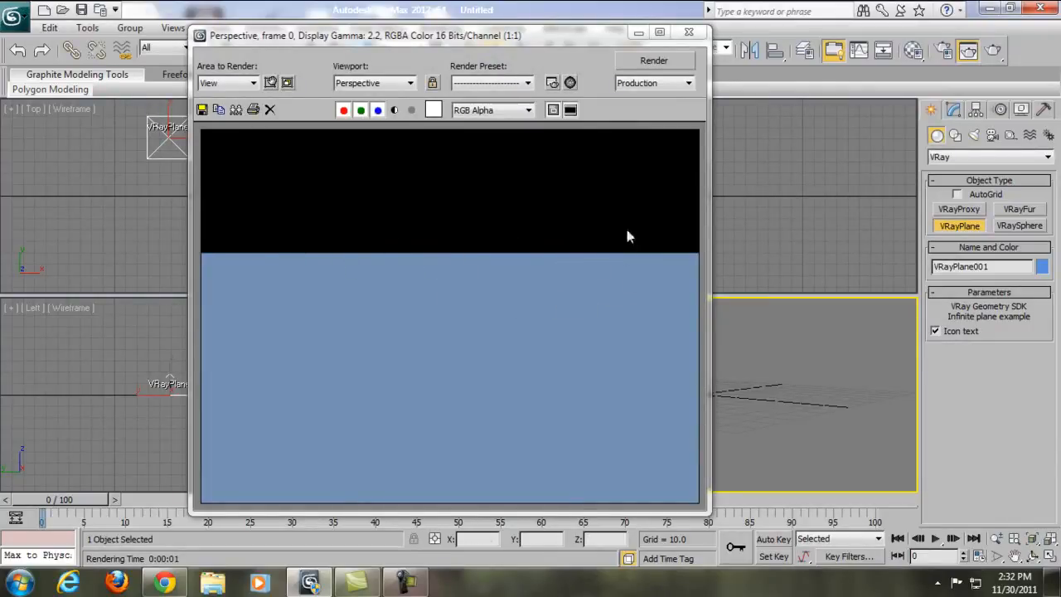
{"action": "left_click", "coordinate": [689, 32]}
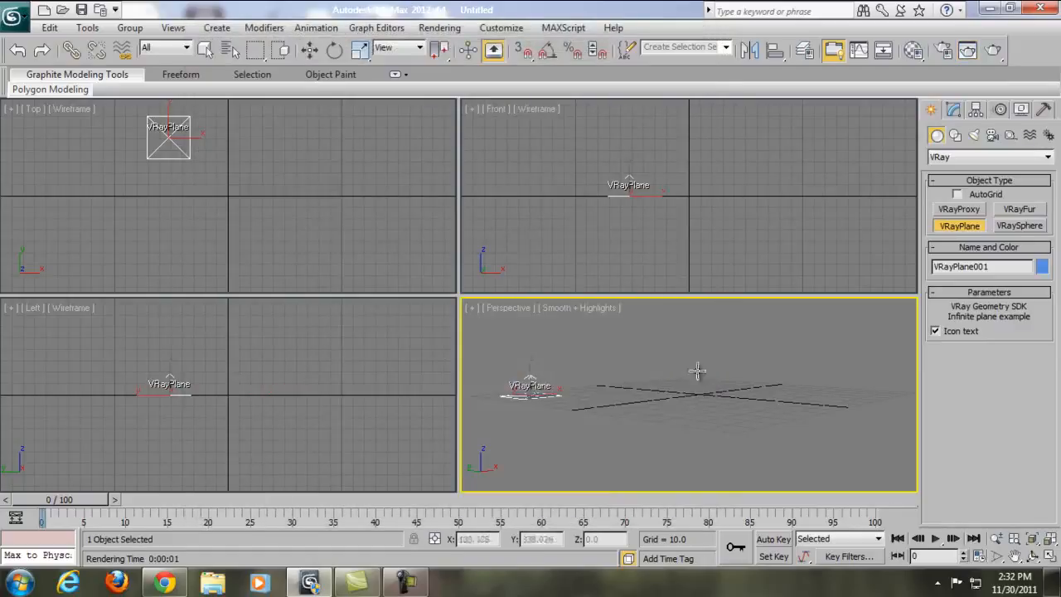
Create a standard teapot primitive with a radius of about 16.9 at the centre of the perspective grid.
{"action": "middle_click_drag", "start_coordinate": [679, 387], "coordinate": [592, 406], "text": "alt"}
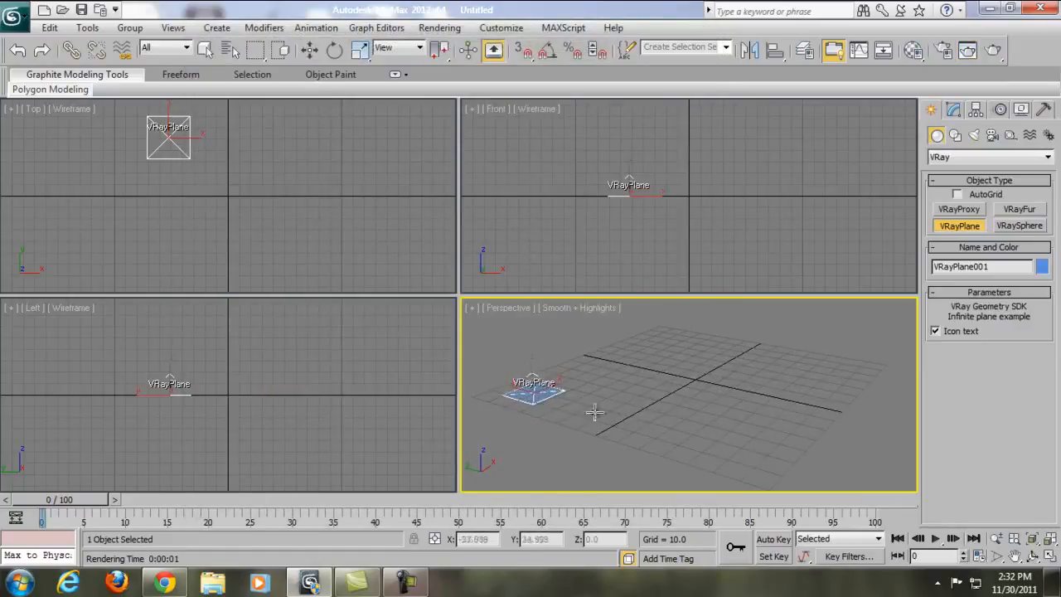
{"action": "middle_click_drag", "start_coordinate": [727, 421], "coordinate": [706, 407], "text": "alt"}
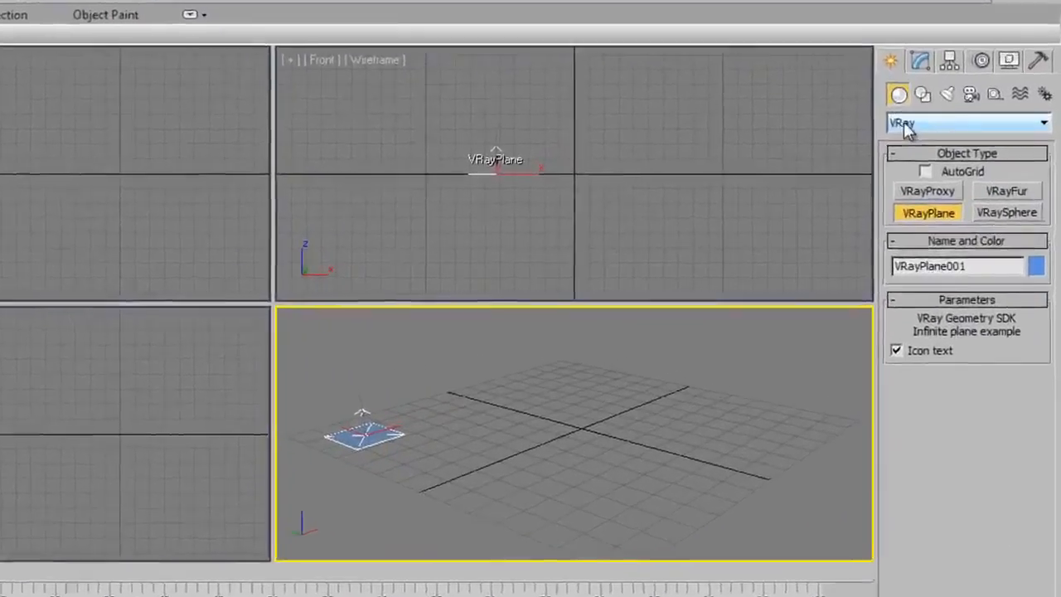
{"action": "left_click", "coordinate": [952, 158]}
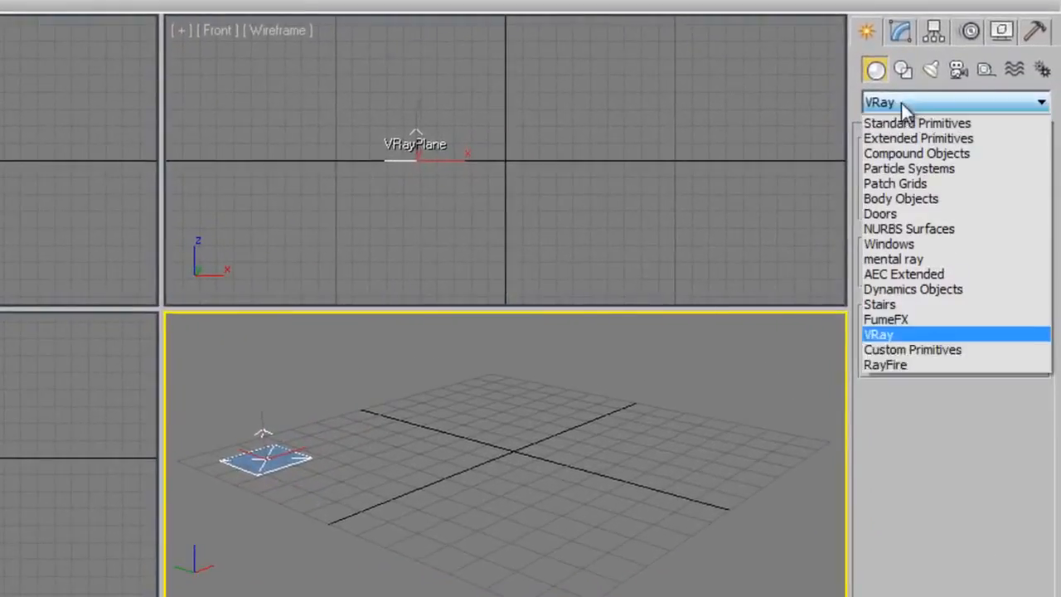
{"action": "left_click", "coordinate": [921, 122]}
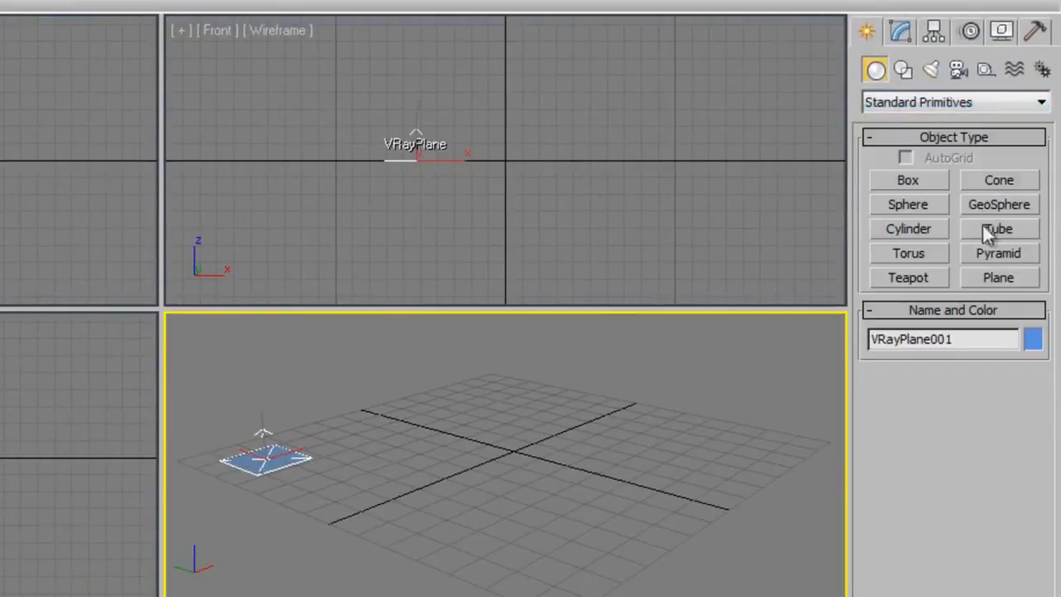
{"action": "left_click", "coordinate": [909, 278]}
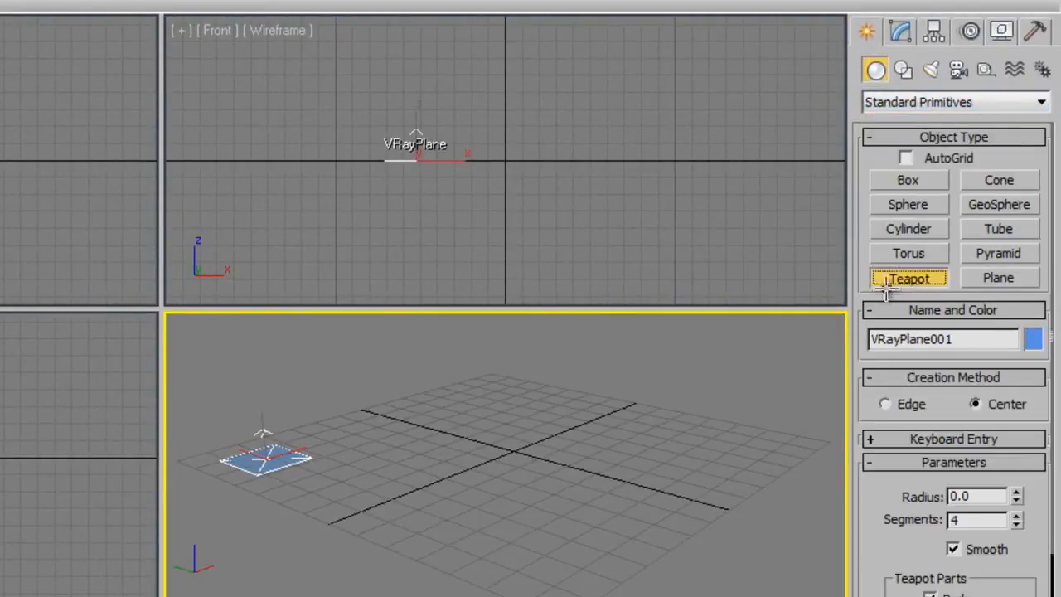
{"action": "scroll", "coordinate": [461, 475], "scroll_direction": "up", "scroll_amount": 2}
{"action": "scroll", "coordinate": [573, 450], "scroll_direction": "up", "scroll_amount": 1}
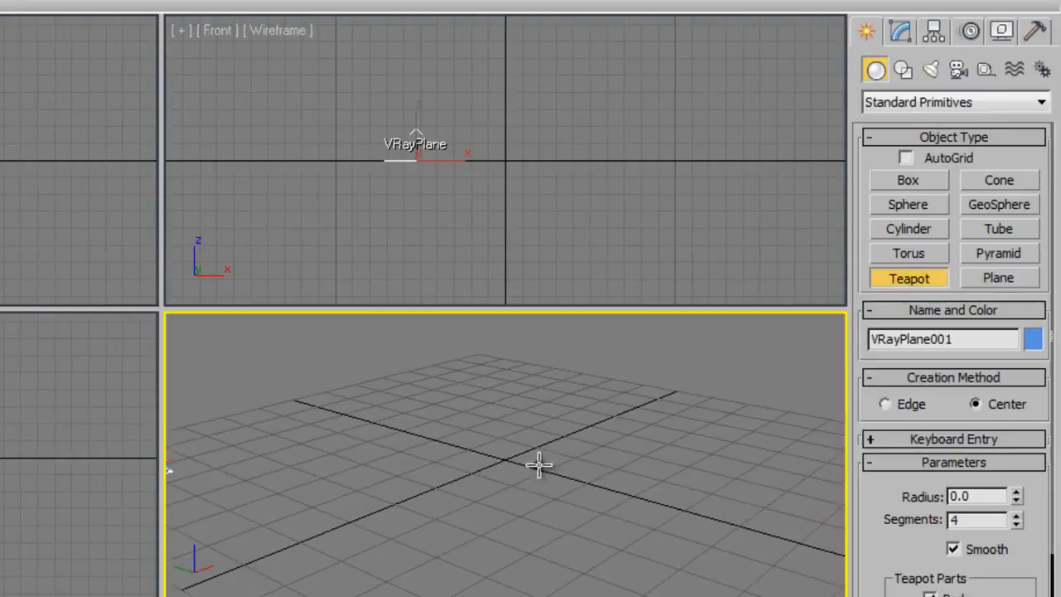
{"action": "left_click_drag", "start_coordinate": [507, 464], "coordinate": [509, 437]}
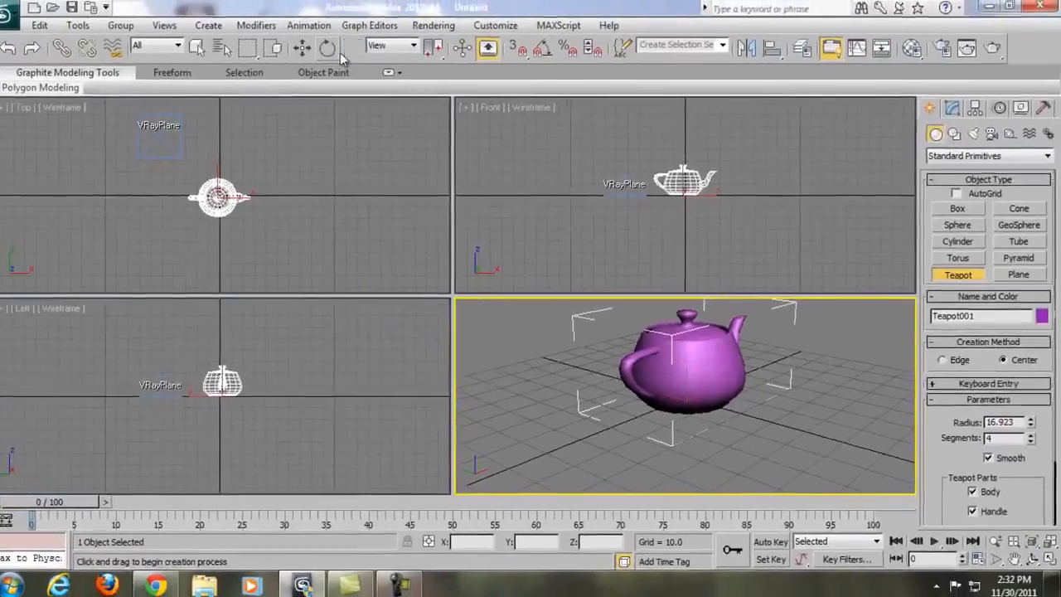
Rotate the teapot by about -75 degrees around its vertical axis.
{"action": "left_click", "coordinate": [329, 51]}
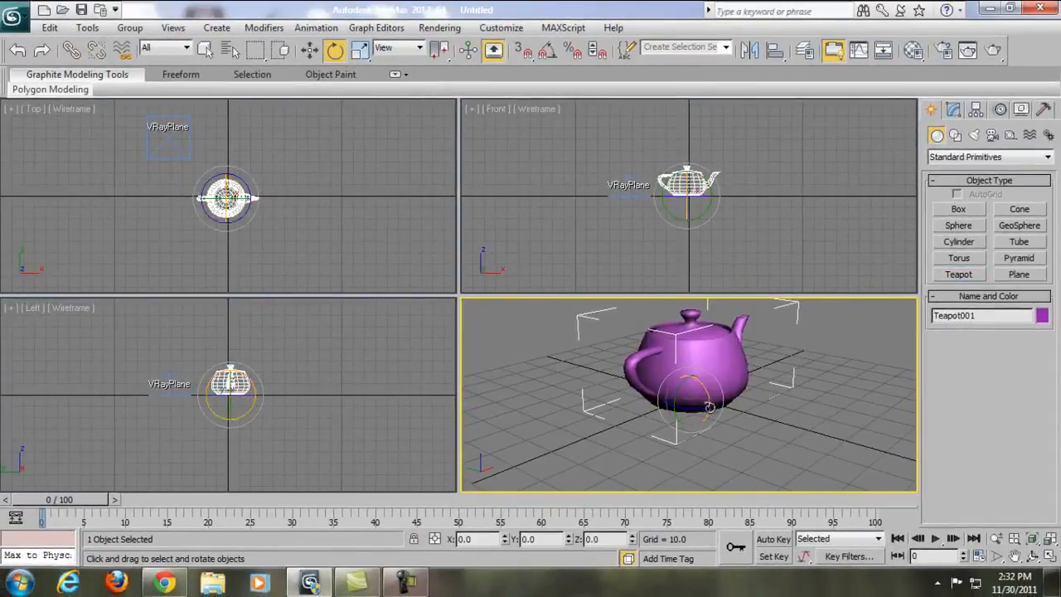
{"action": "left_click_drag", "start_coordinate": [693, 408], "coordinate": [574, 371]}
{"action": "scroll", "coordinate": [728, 382], "scroll_direction": "up", "scroll_amount": 6}
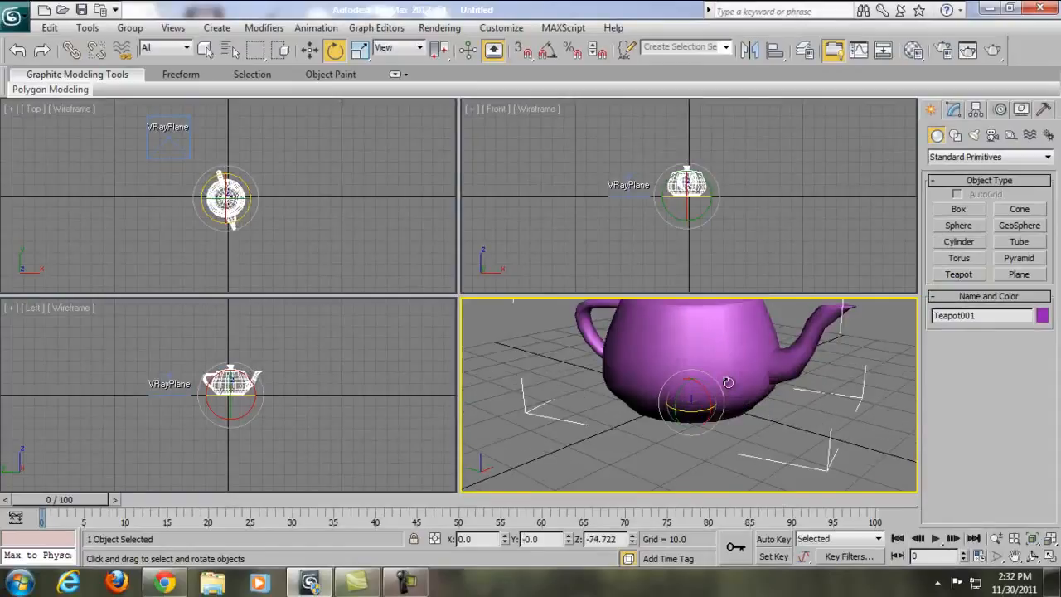
Set the teapot's segments to 16 in its creation parameters.
{"action": "middle_click_drag", "start_coordinate": [725, 386], "coordinate": [682, 418]}
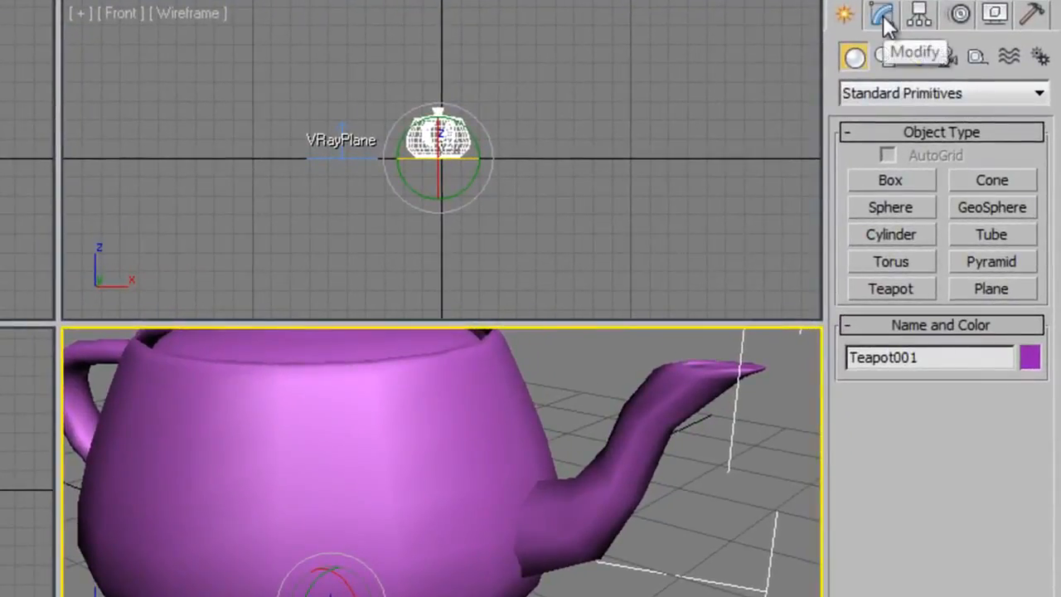
{"action": "left_click", "coordinate": [885, 20]}
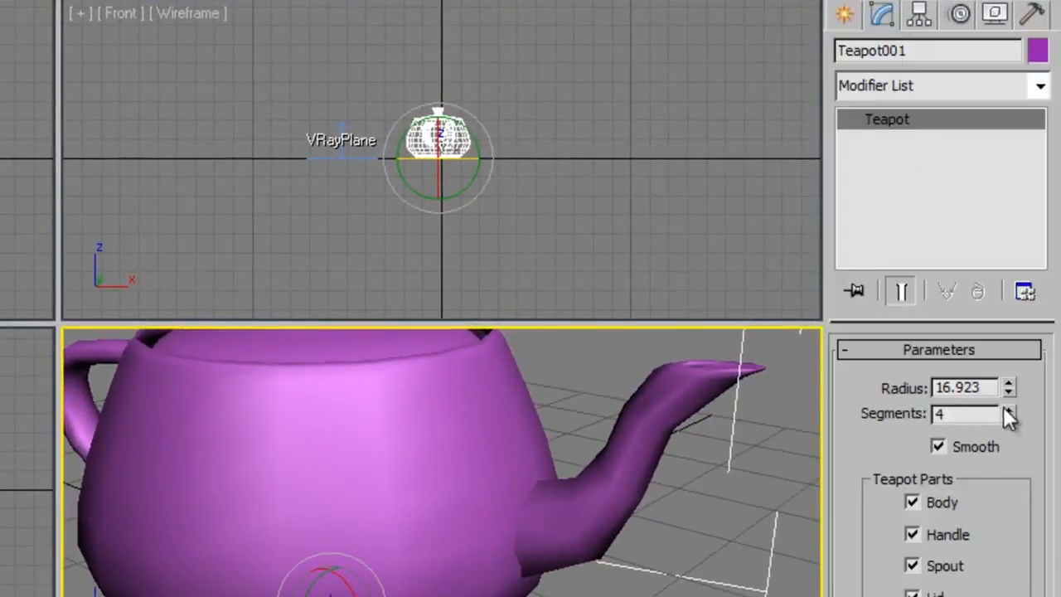
{"action": "left_click_drag", "start_coordinate": [1008, 414], "coordinate": [1001, 248]}
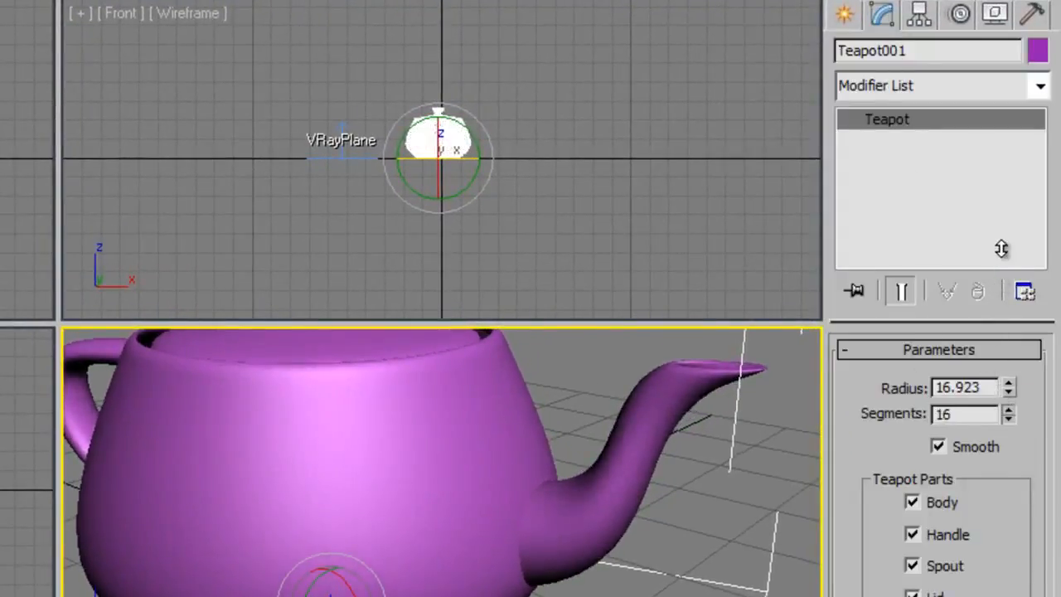
Render the perspective view to check the smoother teapot, and close the message and render windows.
{"action": "scroll", "coordinate": [642, 448], "scroll_direction": "down", "scroll_amount": 5}
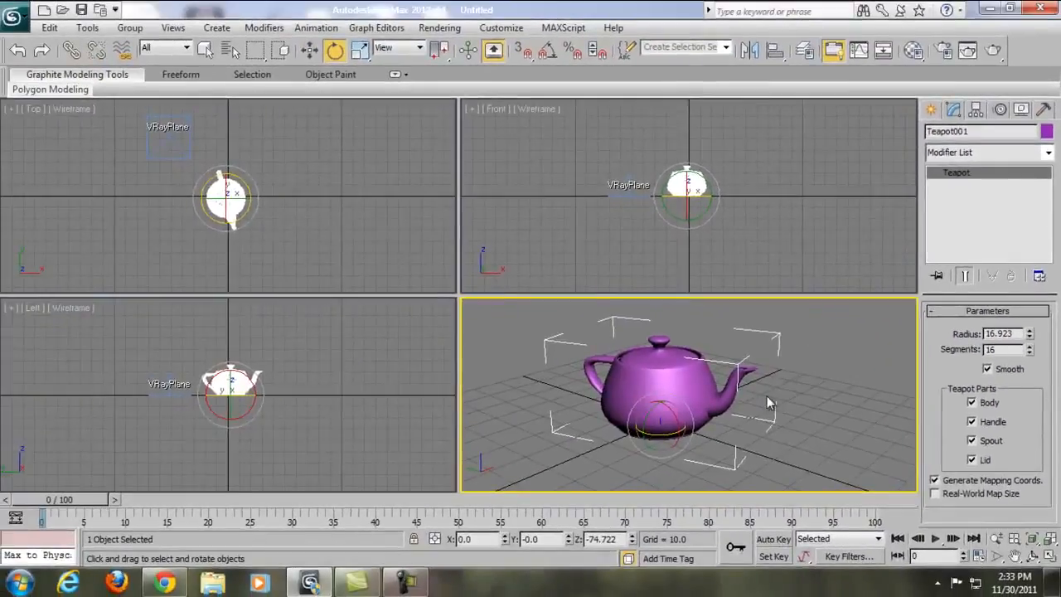
{"action": "key", "text": "shift+q"}
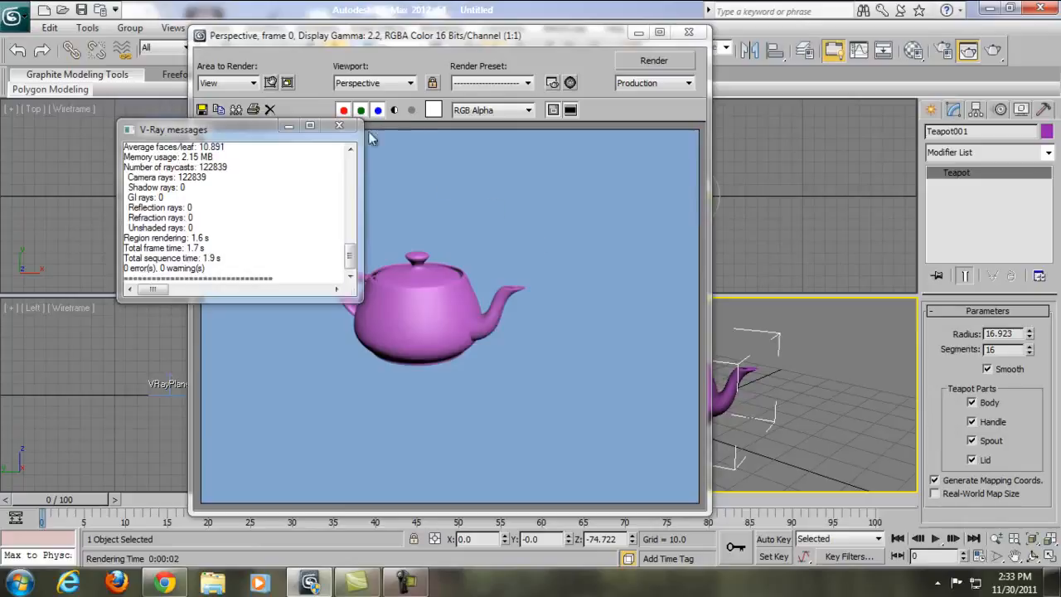
{"action": "left_click", "coordinate": [338, 125]}
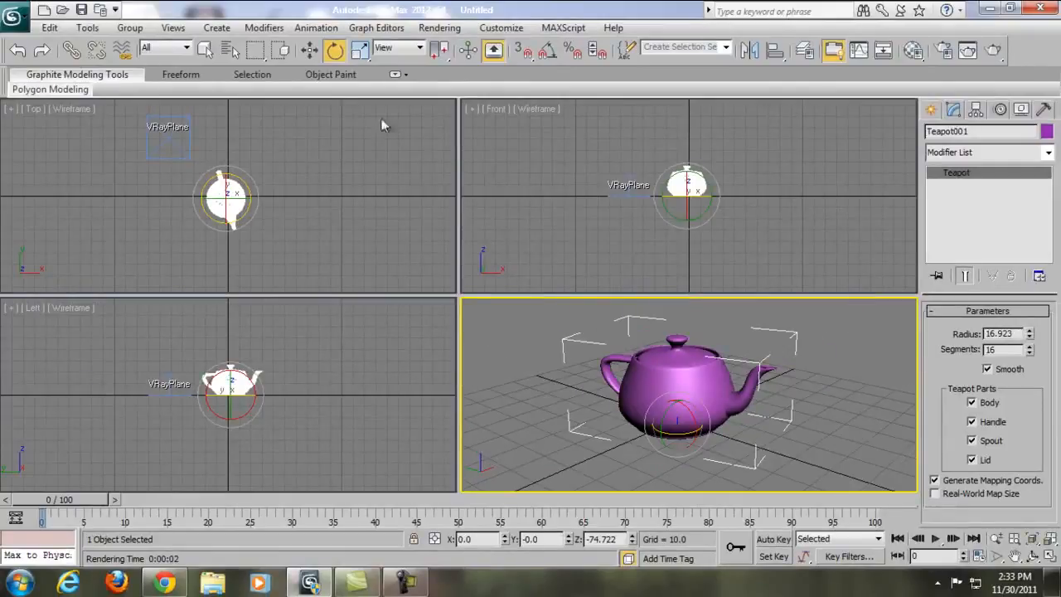
Show safe frames in the perspective viewport and frame the teapot in the middle of the render area.
{"action": "left_click", "coordinate": [309, 50]}
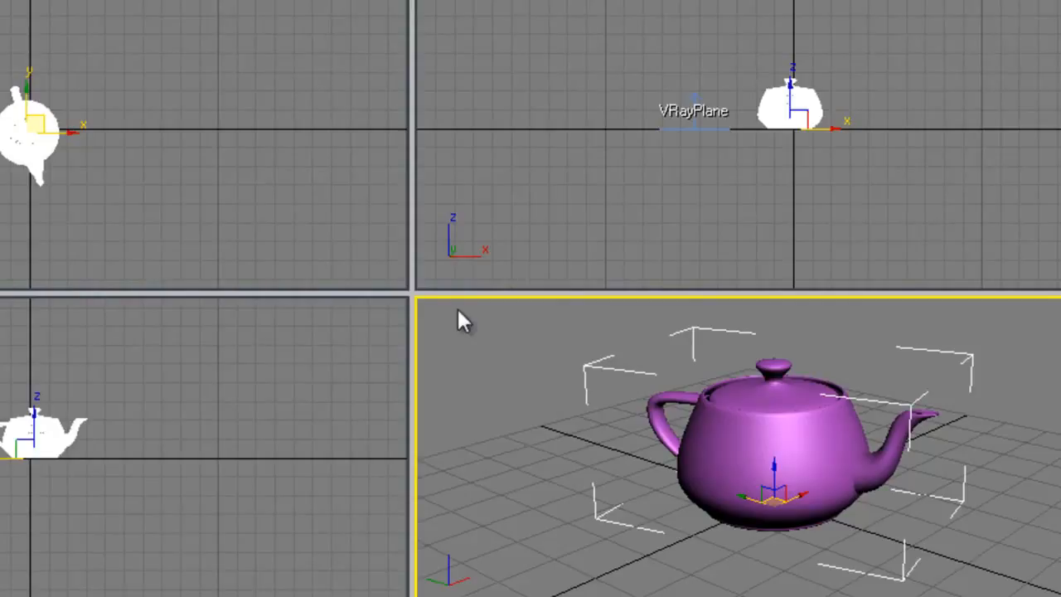
{"action": "left_click", "coordinate": [458, 313]}
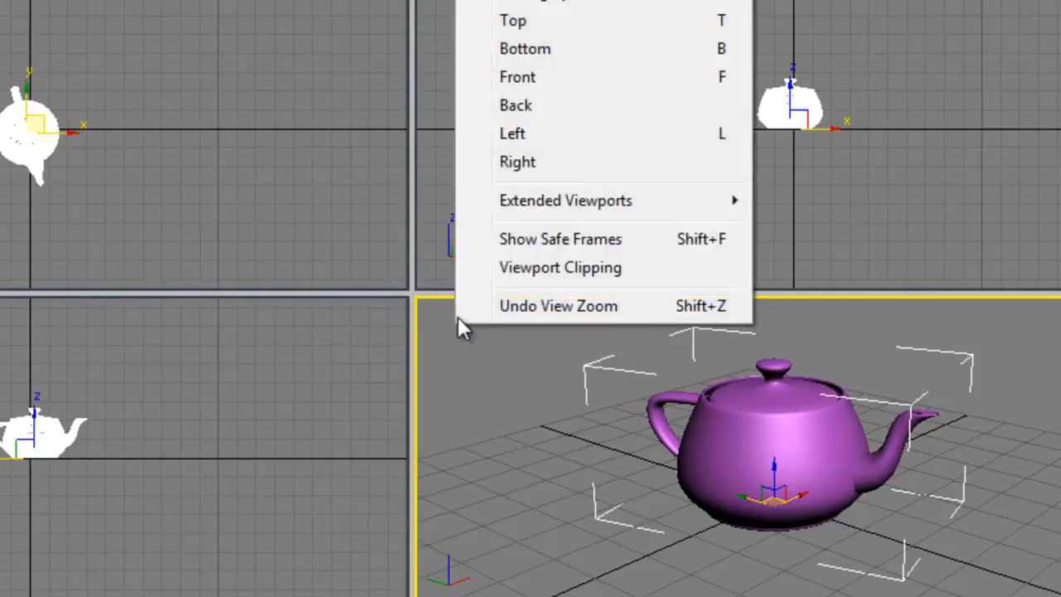
{"action": "left_click", "coordinate": [695, 238]}
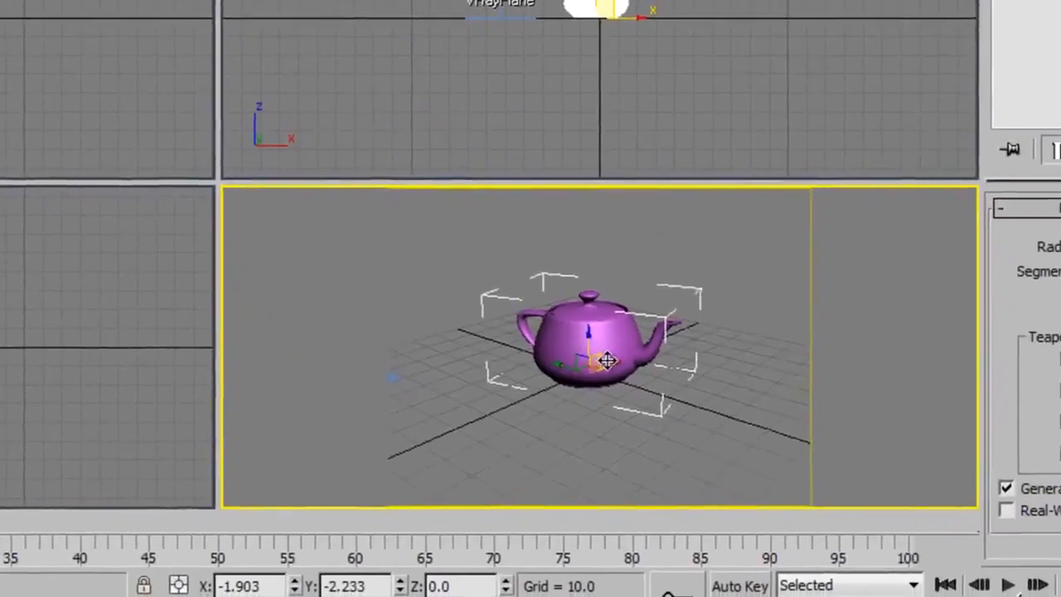
{"action": "middle_click_drag", "start_coordinate": [491, 375], "coordinate": [606, 356]}
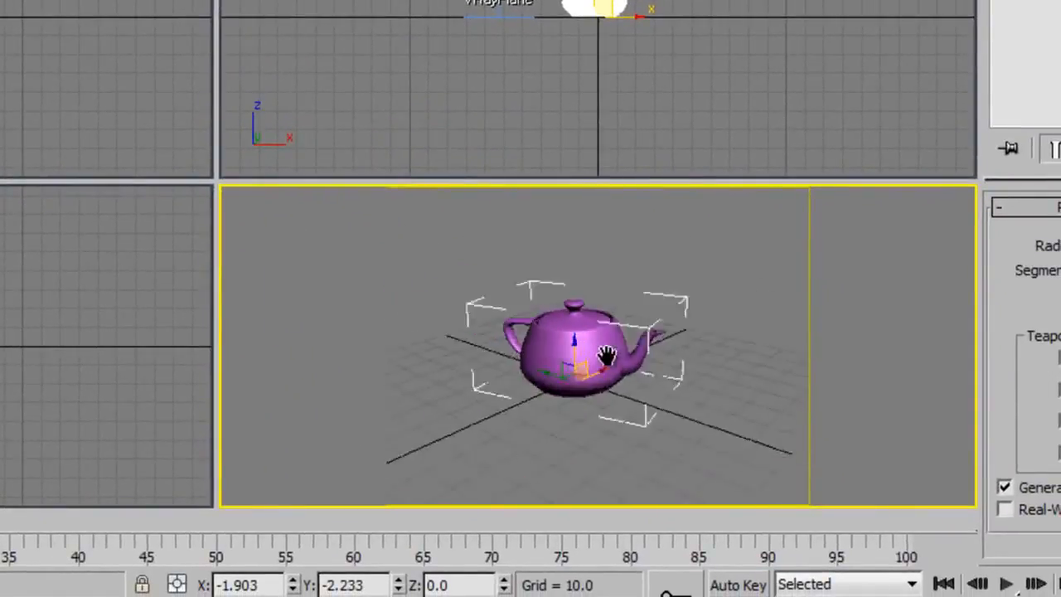
{"action": "scroll", "coordinate": [607, 354], "scroll_direction": "up", "scroll_amount": 3}
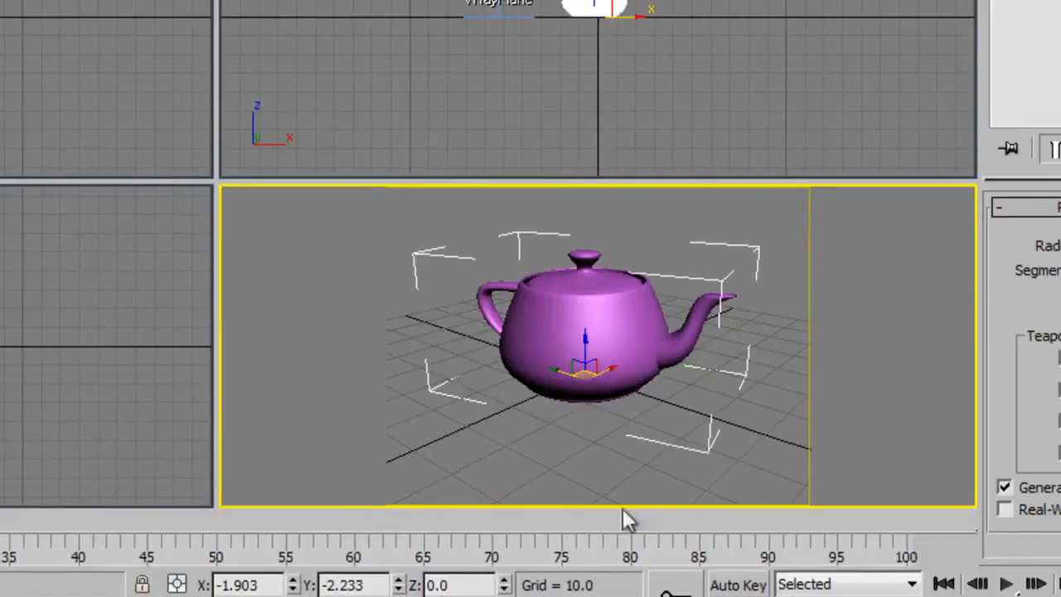
{"action": "mouse_move", "coordinate": [611, 383]}
{"action": "middle_mouse_down"}
{"action": "mouse_move", "coordinate": [620, 403]}
{"action": "mouse_move", "coordinate": [612, 383]}
{"action": "middle_mouse_up"}
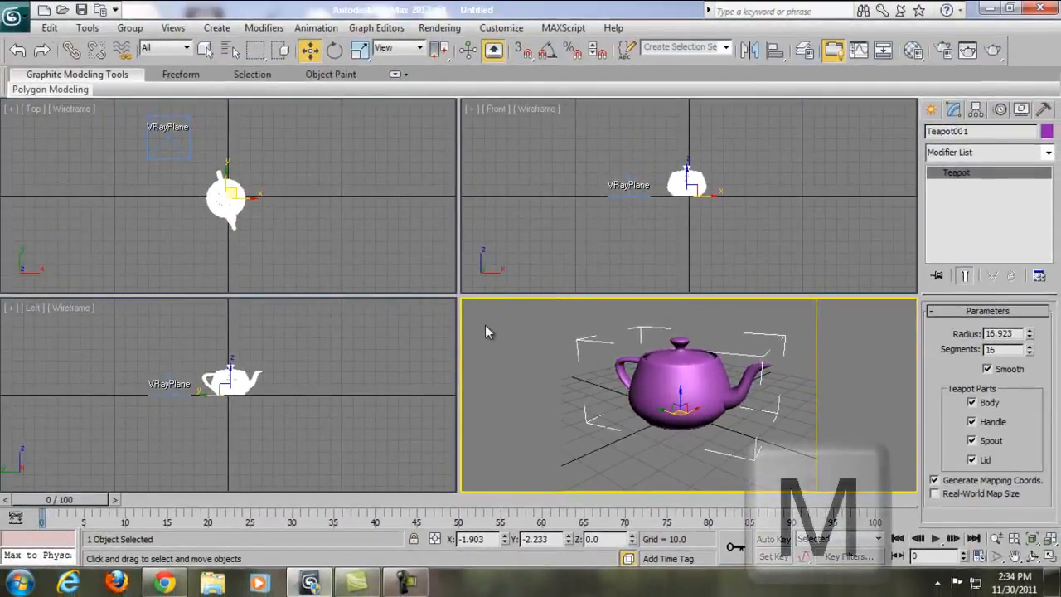
Open the Material Editor and change the first sample slot's material from Standard to VRayMtl.
{"action": "key", "text": "m"}
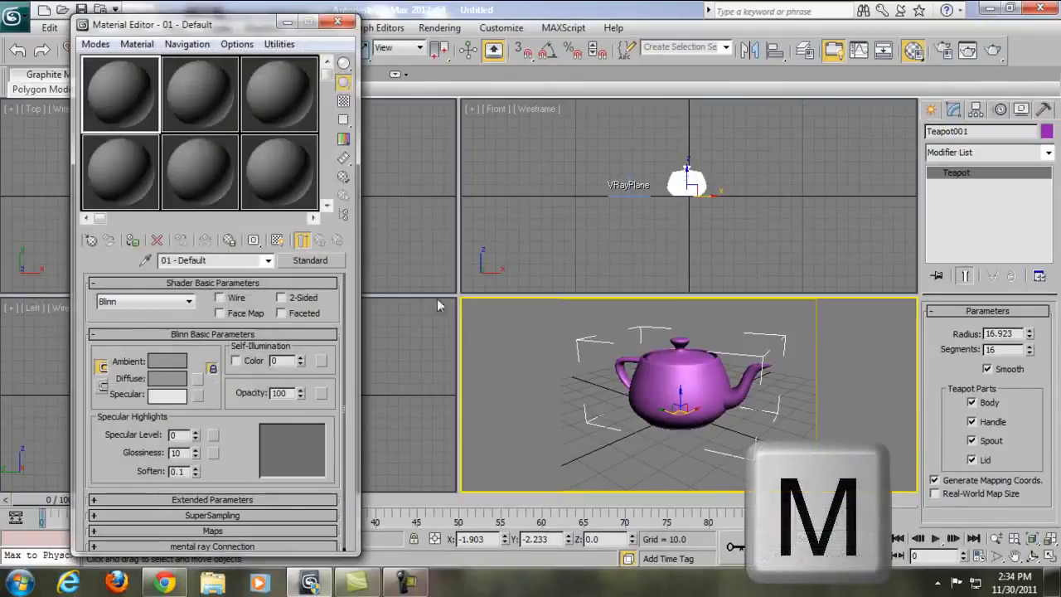
{"action": "left_click", "coordinate": [193, 92]}
{"action": "left_click", "coordinate": [274, 101]}
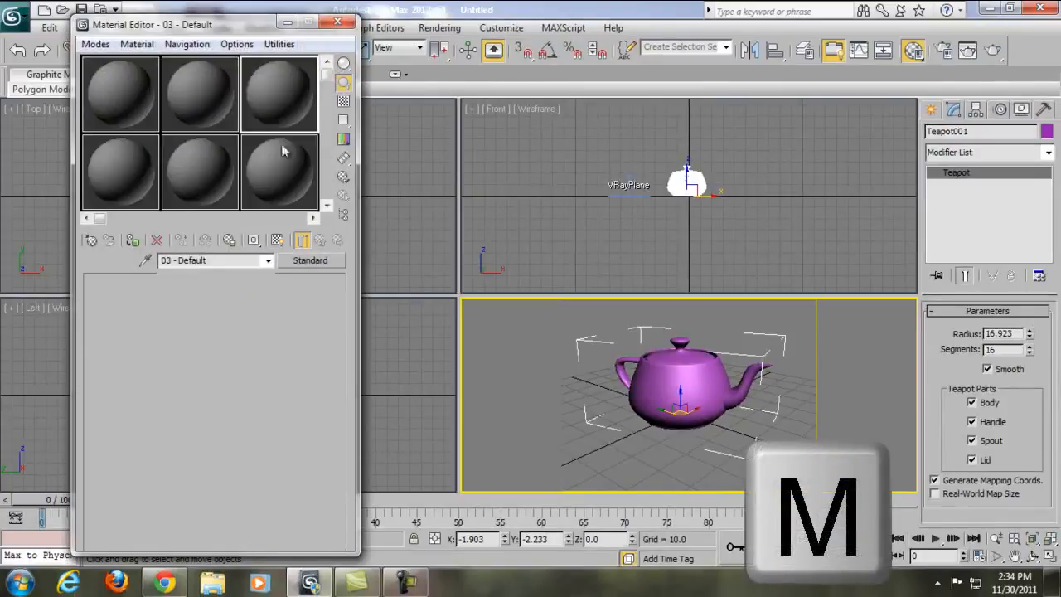
{"action": "left_click", "coordinate": [284, 163]}
{"action": "left_click", "coordinate": [187, 173]}
{"action": "left_click", "coordinate": [134, 169]}
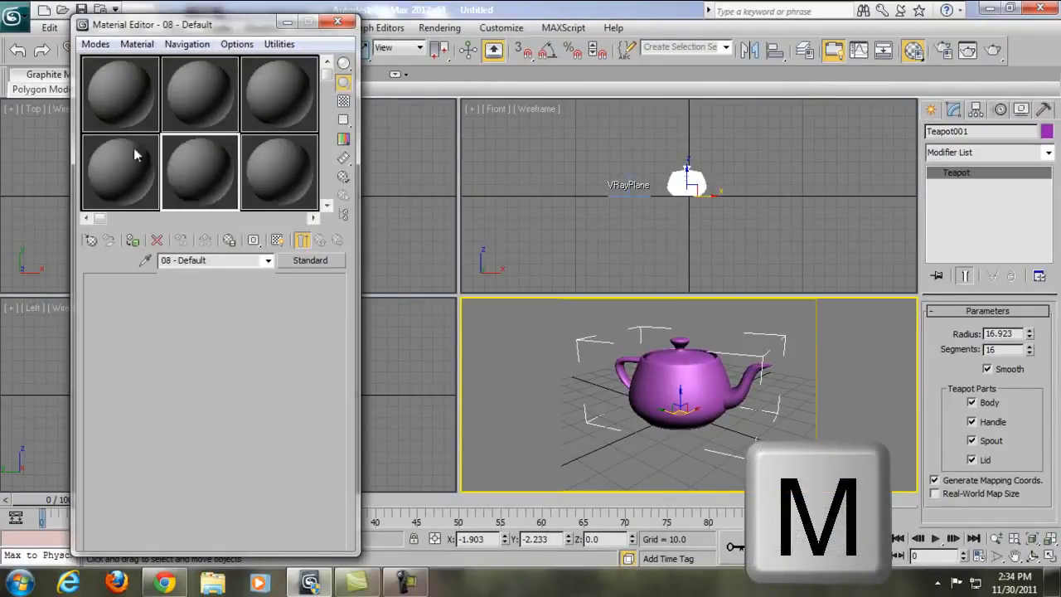
{"action": "left_click", "coordinate": [135, 100]}
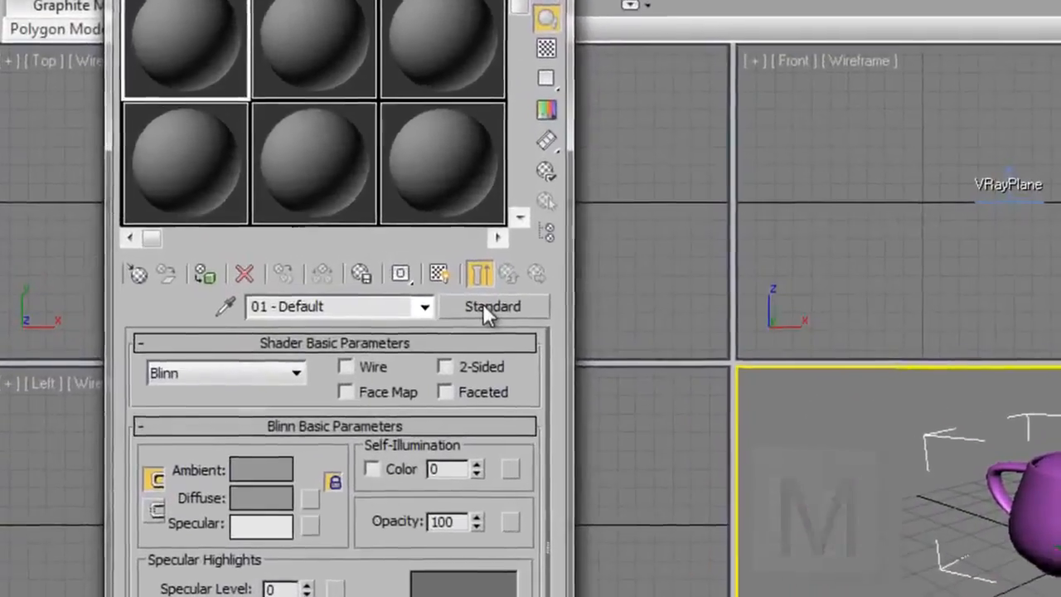
{"action": "left_click", "coordinate": [496, 307]}
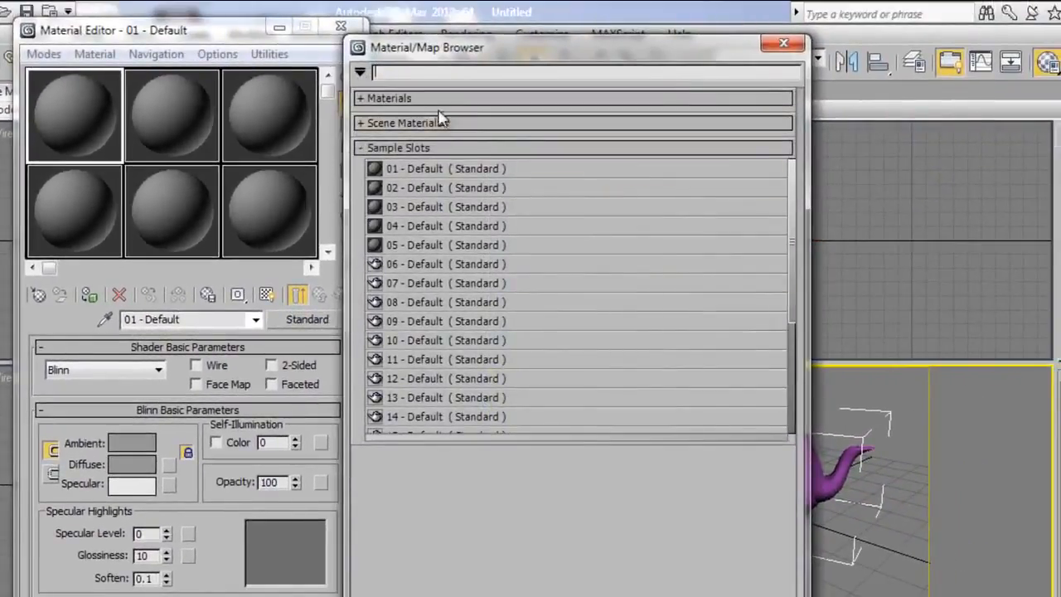
{"action": "left_click", "coordinate": [477, 80]}
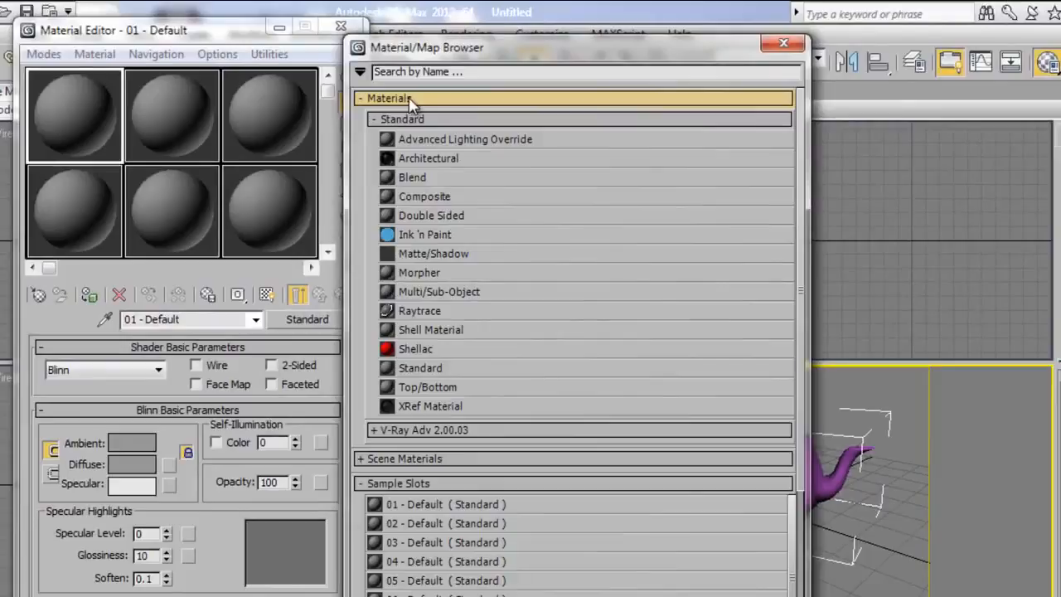
{"action": "left_click", "coordinate": [447, 431]}
{"action": "left_click", "coordinate": [402, 535]}
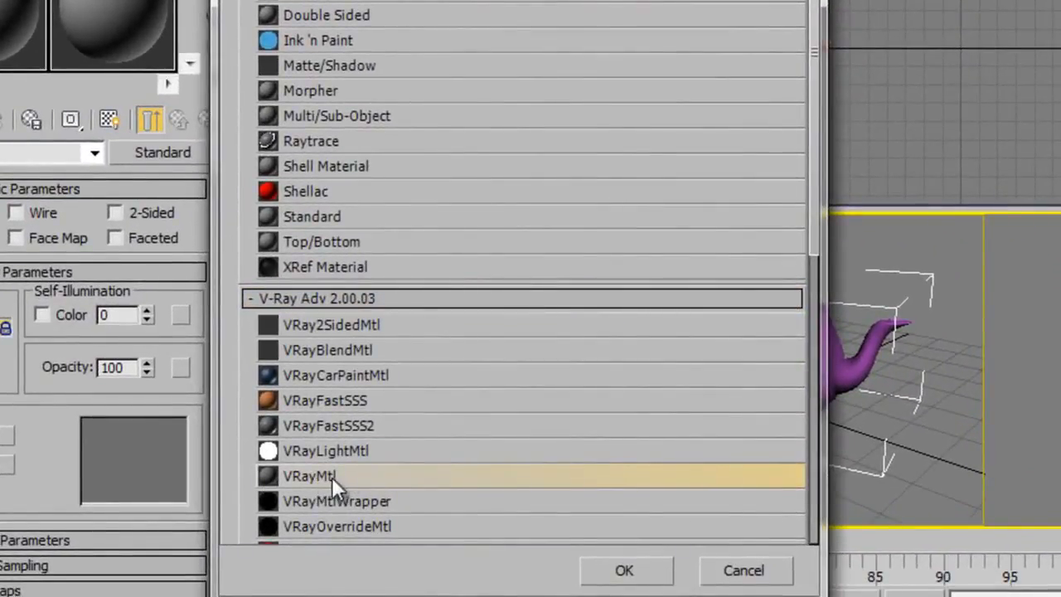
{"action": "double_click", "coordinate": [332, 477]}
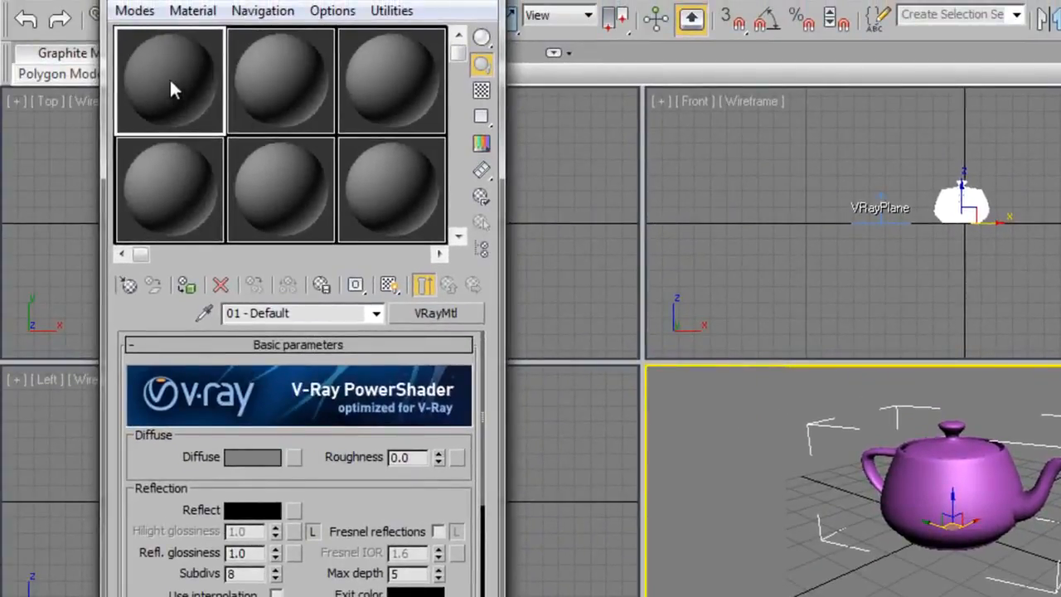
Assign the first sample slot's VRayMtl to the teapot and set its diffuse colour to blue (18, 0, 255).
{"action": "left_click_drag", "start_coordinate": [170, 87], "coordinate": [827, 419]}
{"action": "left_click_drag", "start_coordinate": [920, 481], "coordinate": [921, 482]}
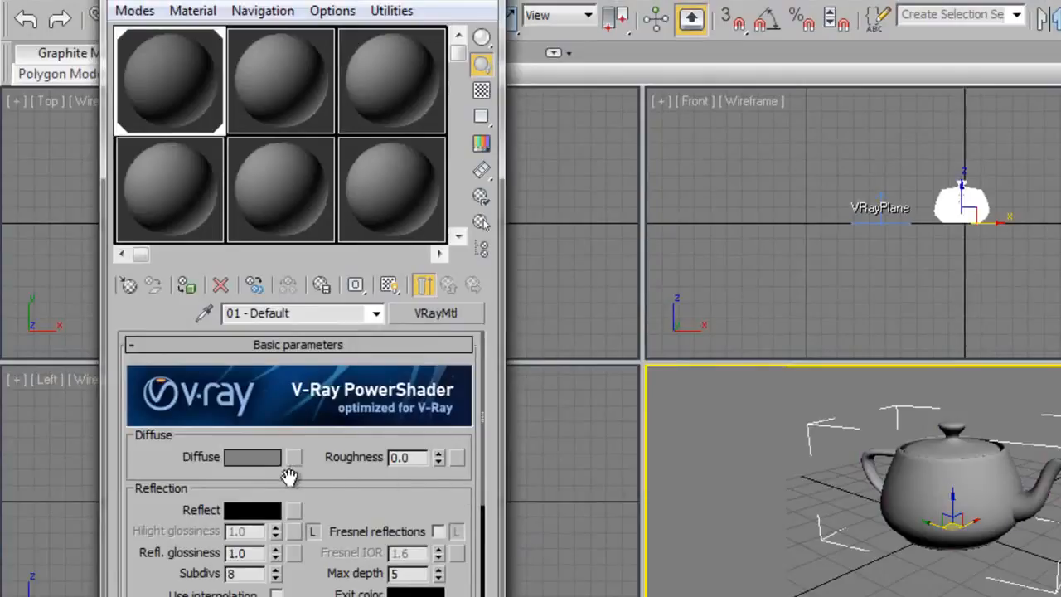
{"action": "left_click", "coordinate": [264, 463]}
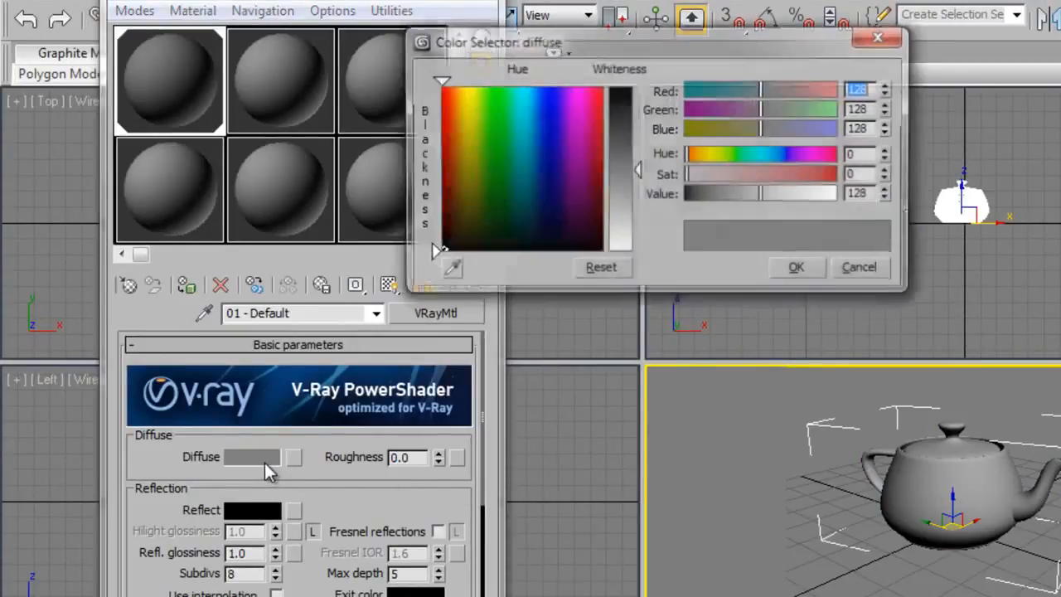
{"action": "mouse_move", "coordinate": [580, 116]}
{"action": "left_mouse_down"}
{"action": "mouse_move", "coordinate": [553, 131]}
{"action": "mouse_move", "coordinate": [551, 87]}
{"action": "left_mouse_up"}
{"action": "left_click_drag", "start_coordinate": [627, 123], "coordinate": [633, 85]}
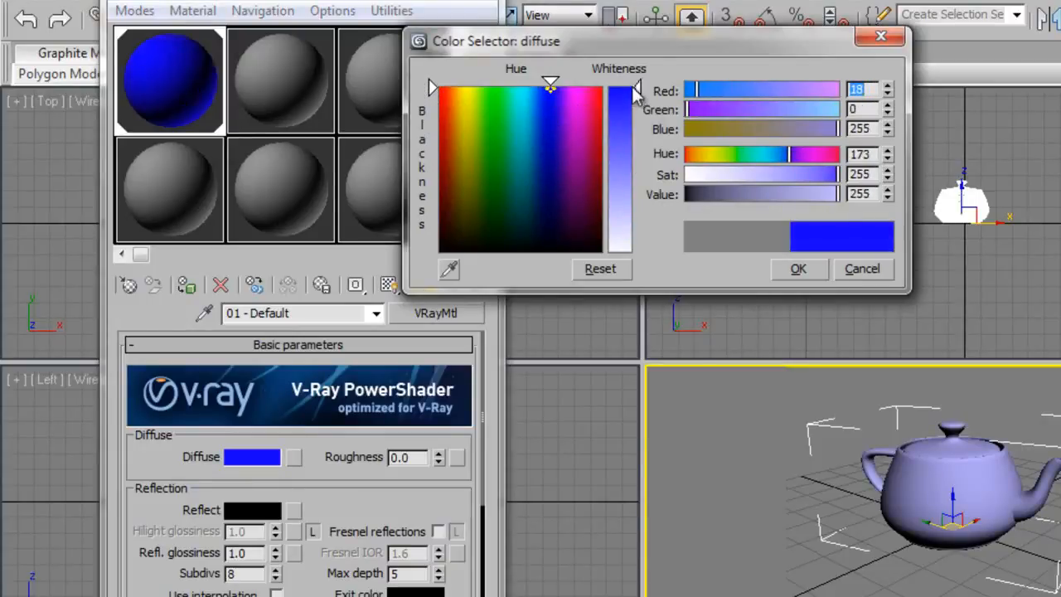
{"action": "left_click", "coordinate": [804, 270]}
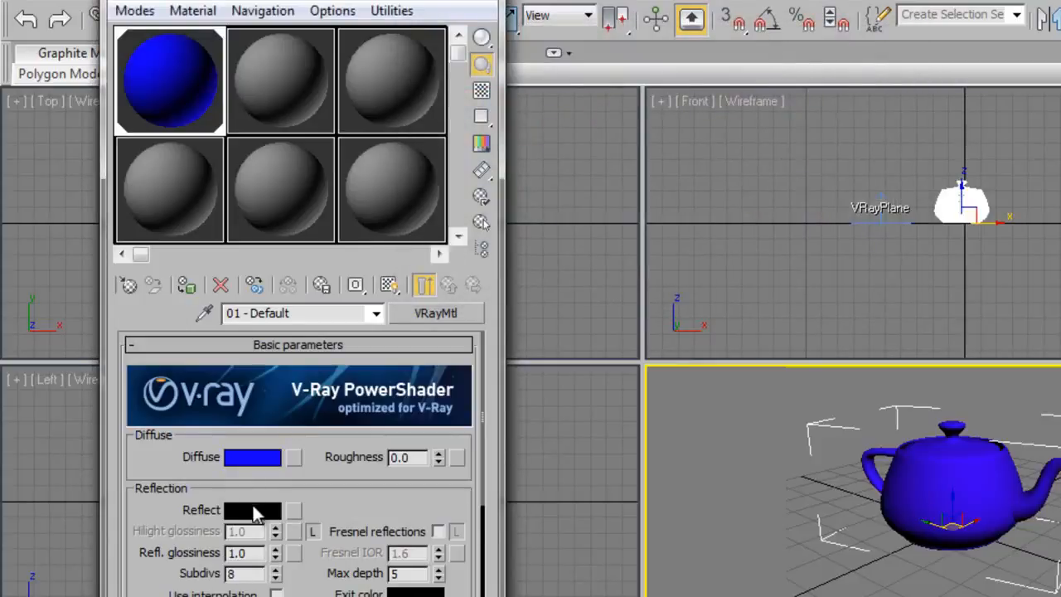
Set the teapot material's reflection colour to a dark grey with a value of 86.
{"action": "left_click", "coordinate": [254, 510]}
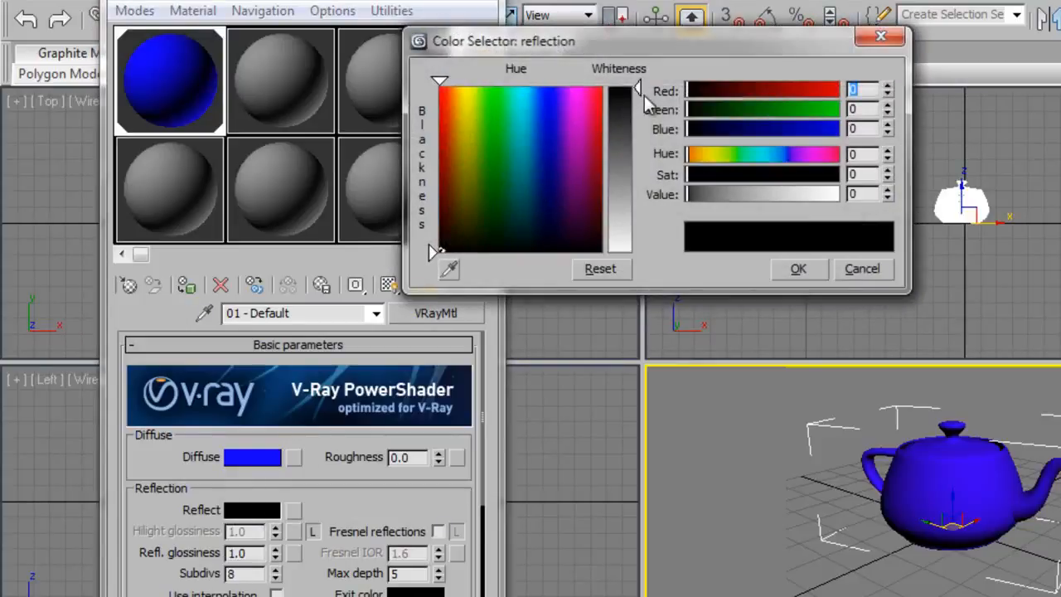
{"action": "mouse_move", "coordinate": [641, 90]}
{"action": "left_mouse_down"}
{"action": "mouse_move", "coordinate": [635, 142]}
{"action": "mouse_move", "coordinate": [641, 88]}
{"action": "left_mouse_up"}
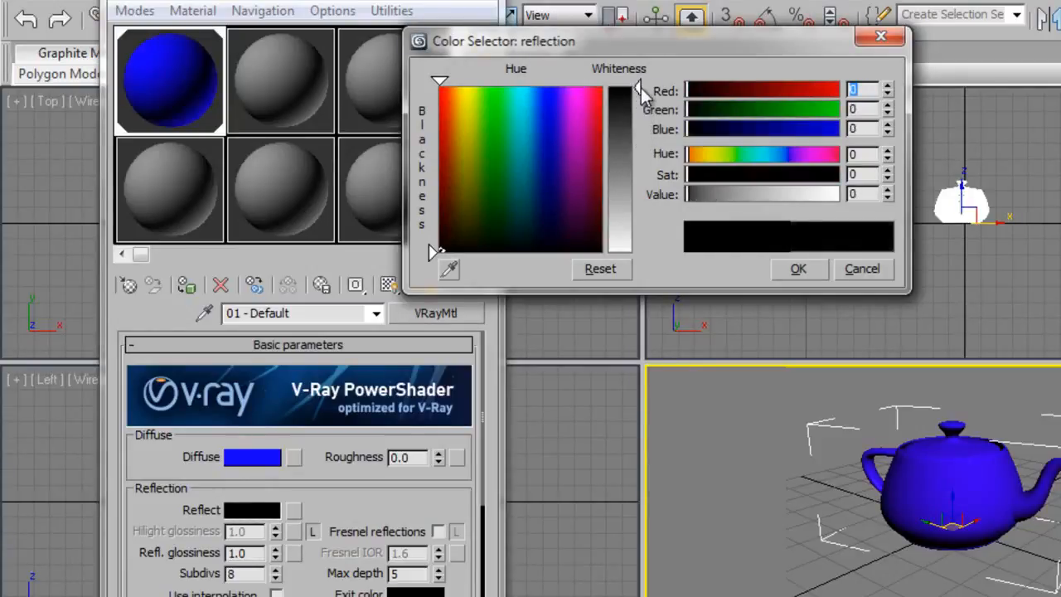
{"action": "left_click_drag", "start_coordinate": [700, 46], "coordinate": [692, 83]}
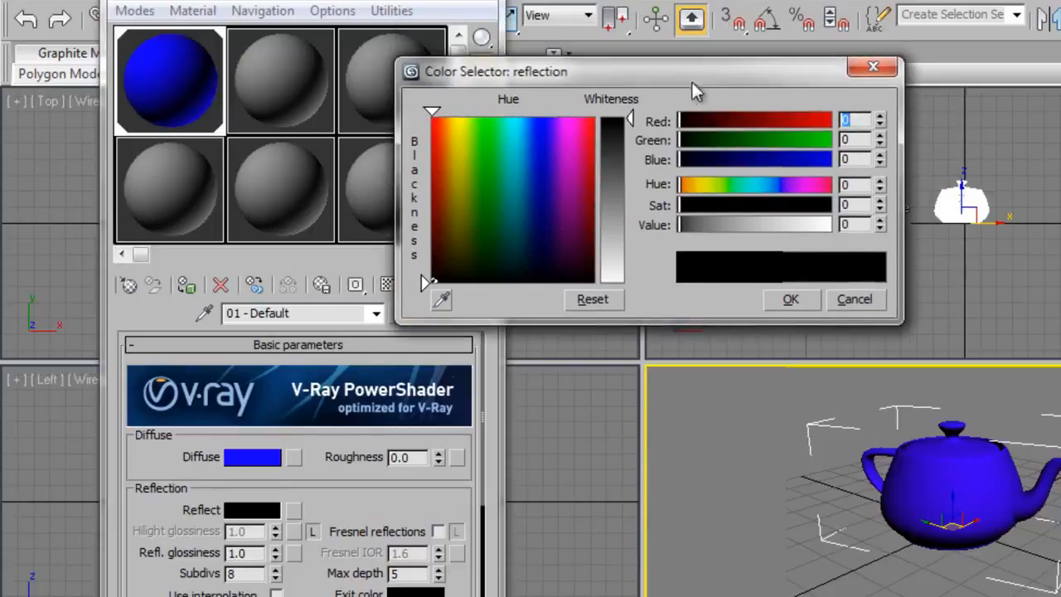
{"action": "left_click_drag", "start_coordinate": [631, 119], "coordinate": [642, 178]}
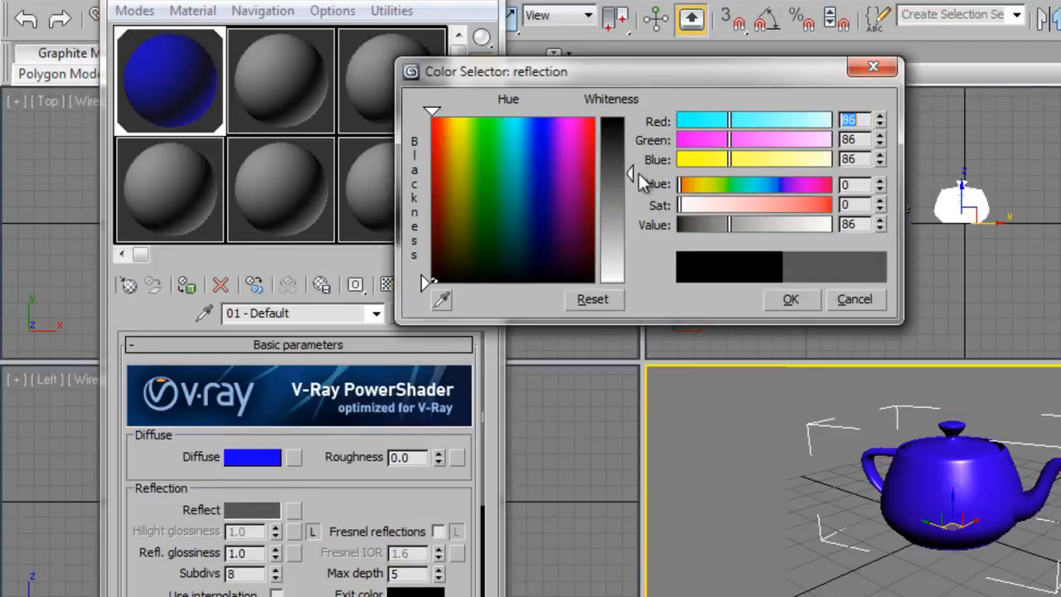
{"action": "left_click", "coordinate": [787, 295]}
Render the perspective view to check the blue teapot's reflections, and close the message and render windows.
{"action": "left_click_drag", "start_coordinate": [329, 490], "coordinate": [323, 531]}
{"action": "key", "text": "shift+q"}
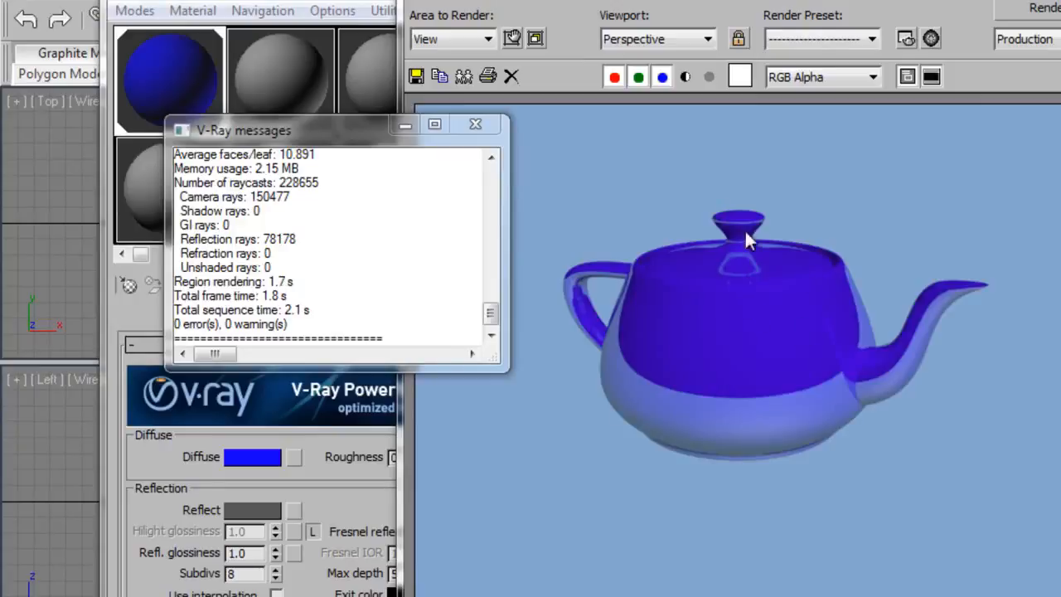
{"action": "left_click", "coordinate": [475, 124]}
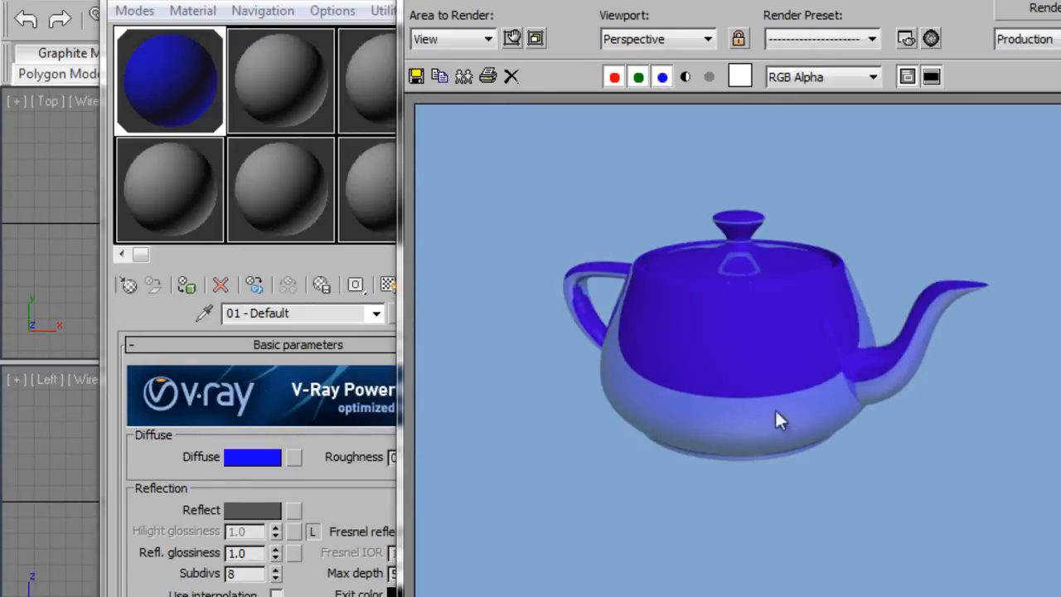
{"action": "left_click", "coordinate": [1060, 1]}
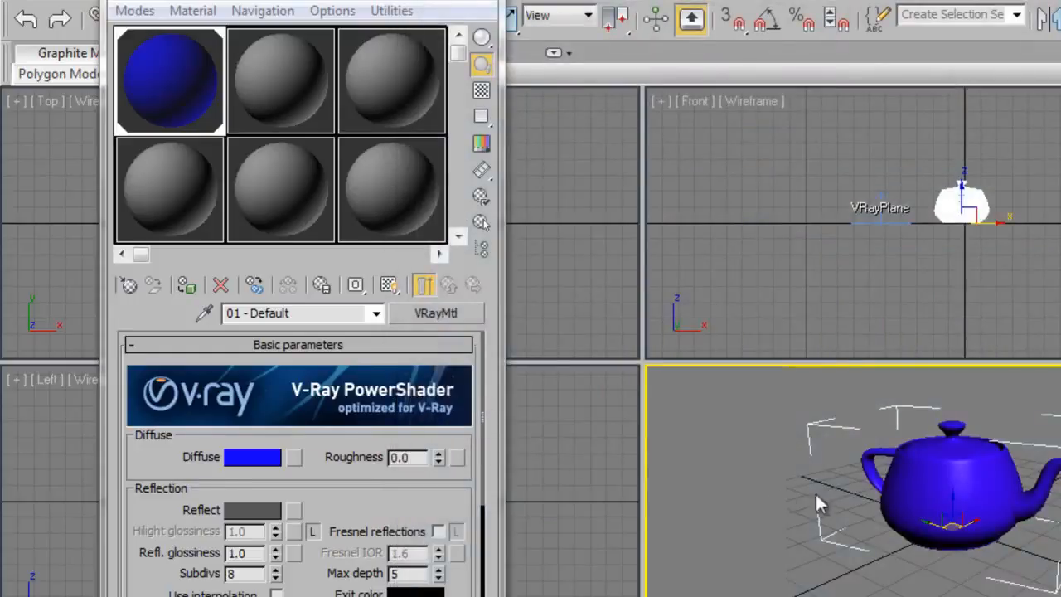
Change the second sample slot's material from Standard to VRayMtl for the floor plane.
{"action": "middle_click_drag", "start_coordinate": [816, 503], "coordinate": [977, 547]}
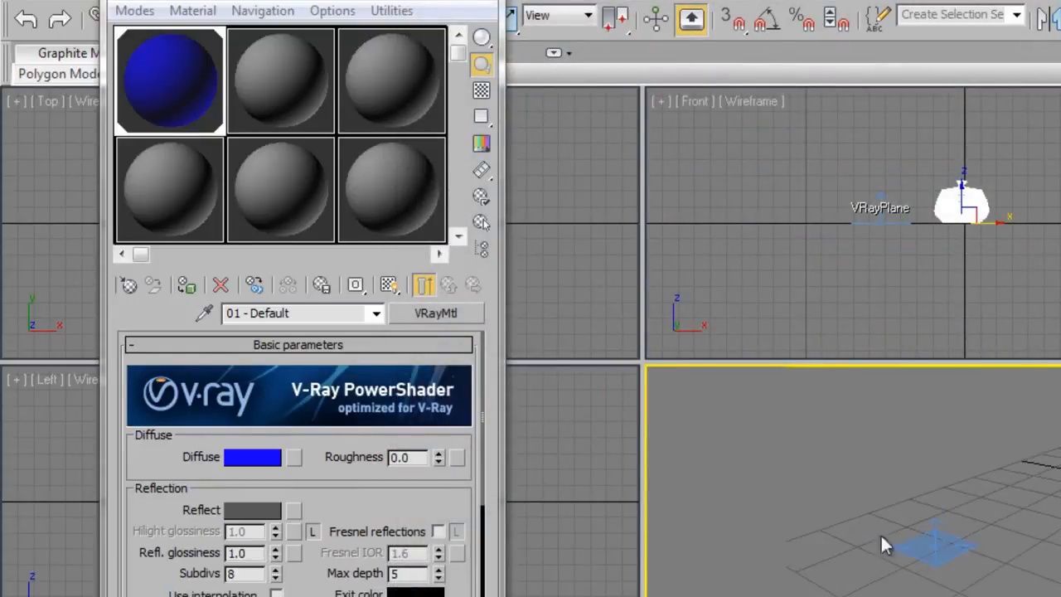
{"action": "left_click", "coordinate": [278, 100]}
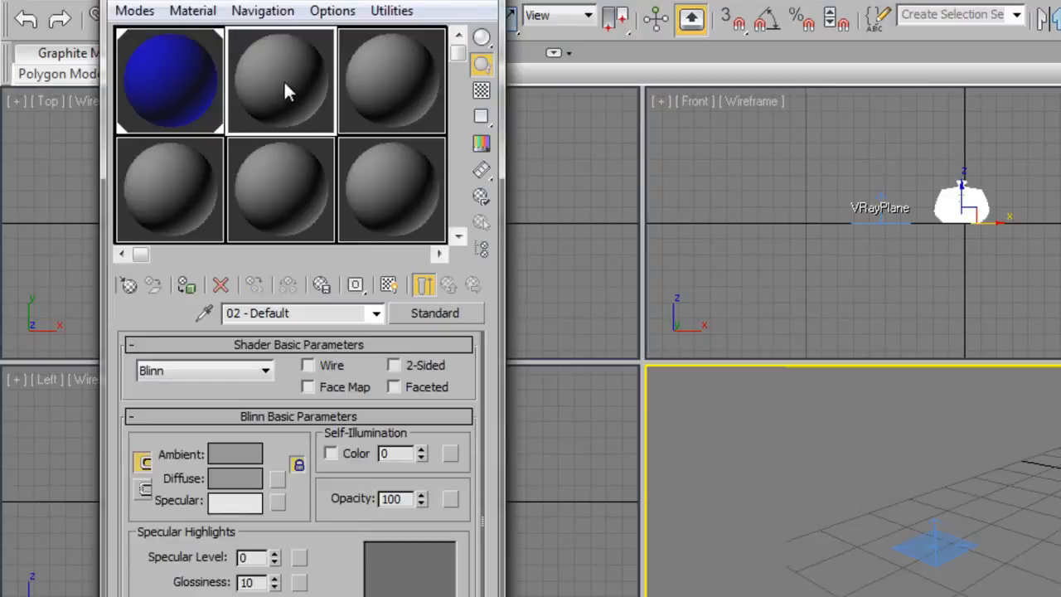
{"action": "left_click", "coordinate": [437, 316]}
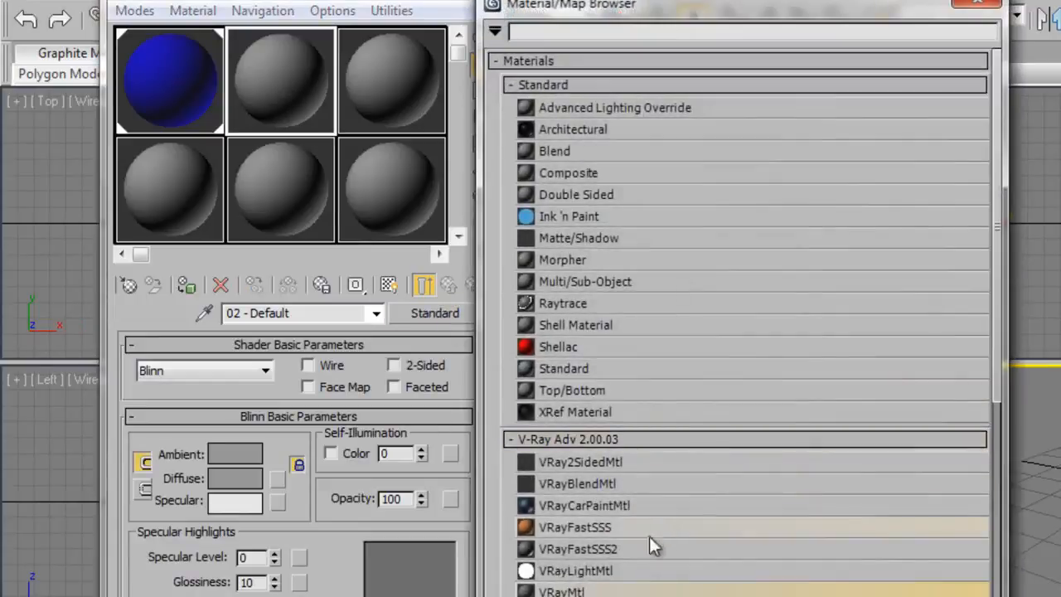
{"action": "double_click", "coordinate": [572, 592]}
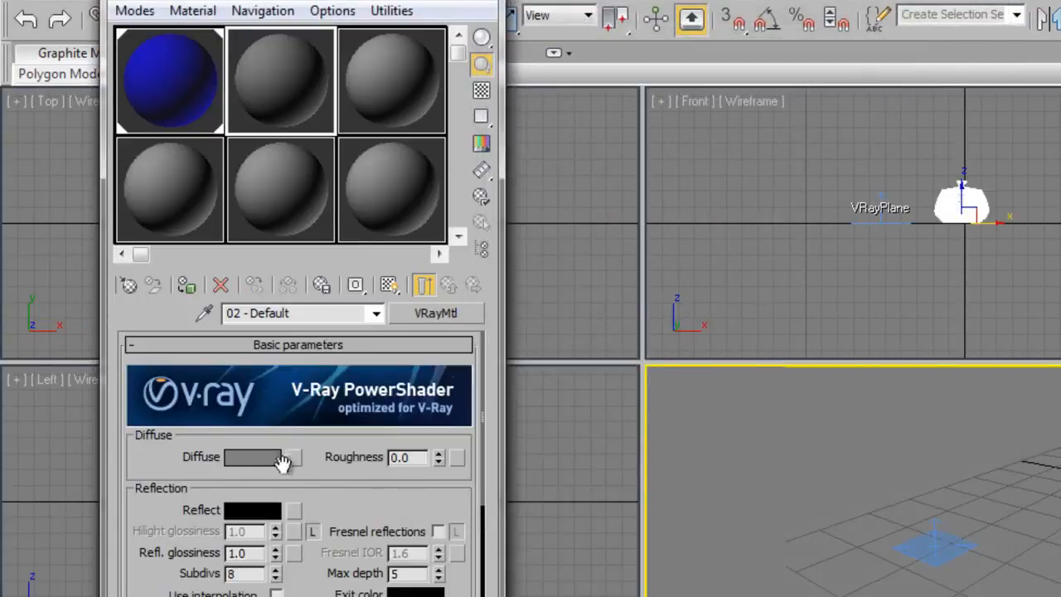
Set the second material's diffuse colour to brown (135, 92, 45).
{"action": "left_click", "coordinate": [240, 459]}
{"action": "left_click_drag", "start_coordinate": [456, 174], "coordinate": [448, 217]}
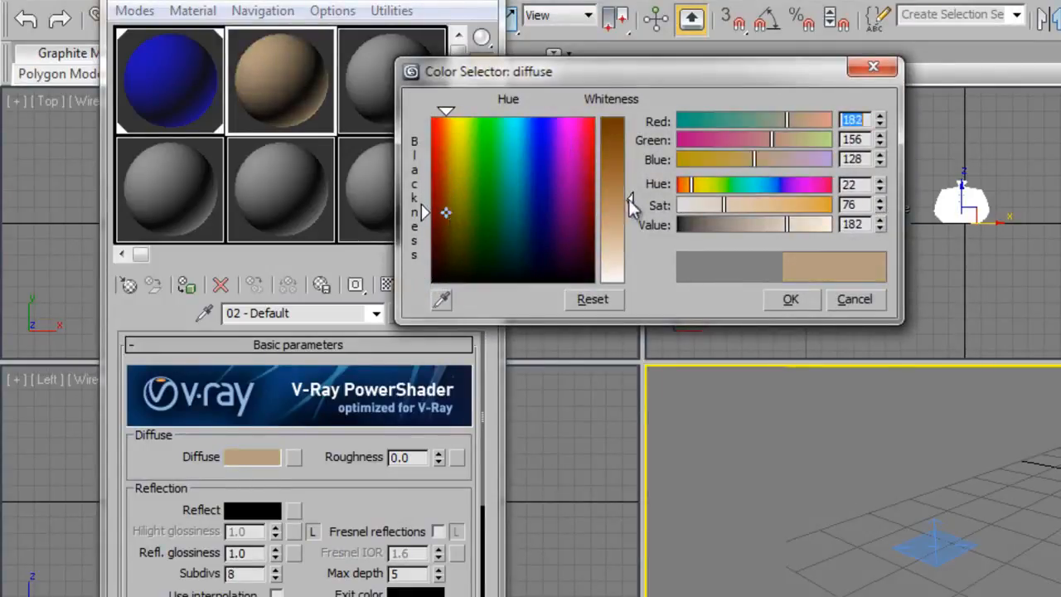
{"action": "left_click_drag", "start_coordinate": [630, 202], "coordinate": [630, 147]}
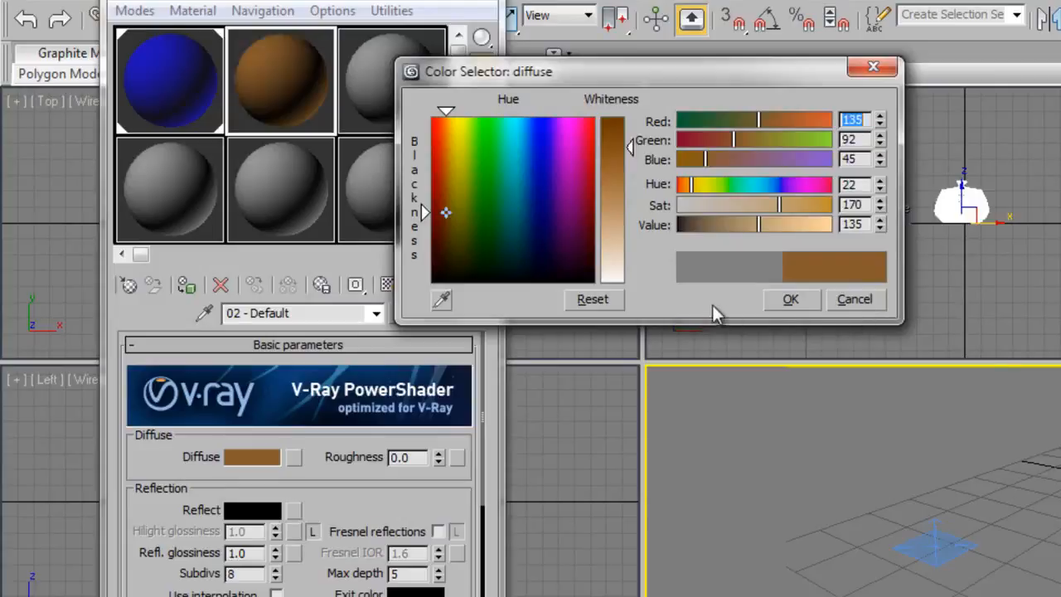
{"action": "left_click_drag", "start_coordinate": [760, 90], "coordinate": [813, 133]}
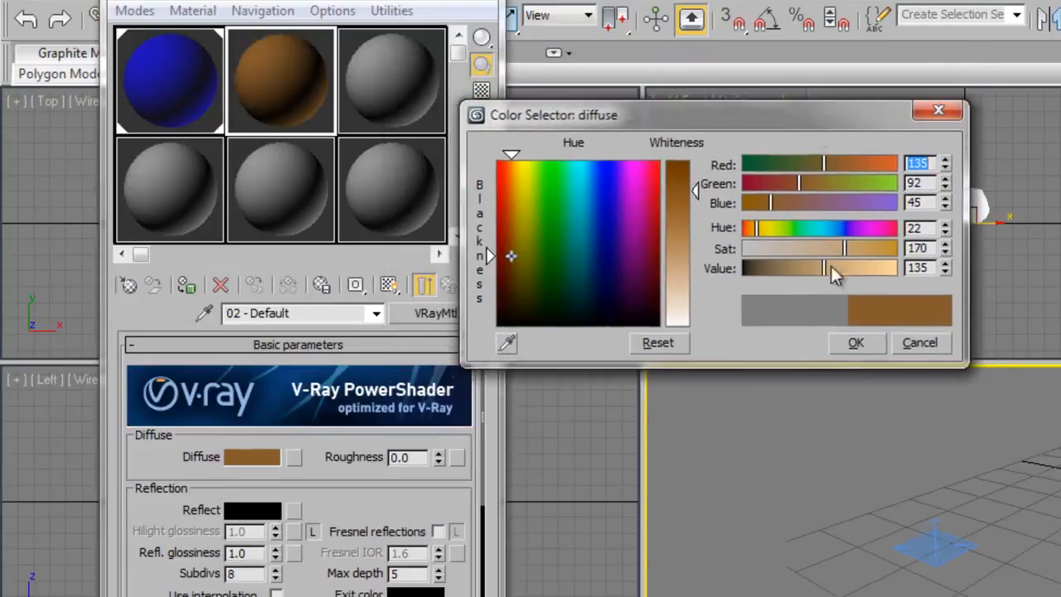
{"action": "left_click", "coordinate": [852, 346]}
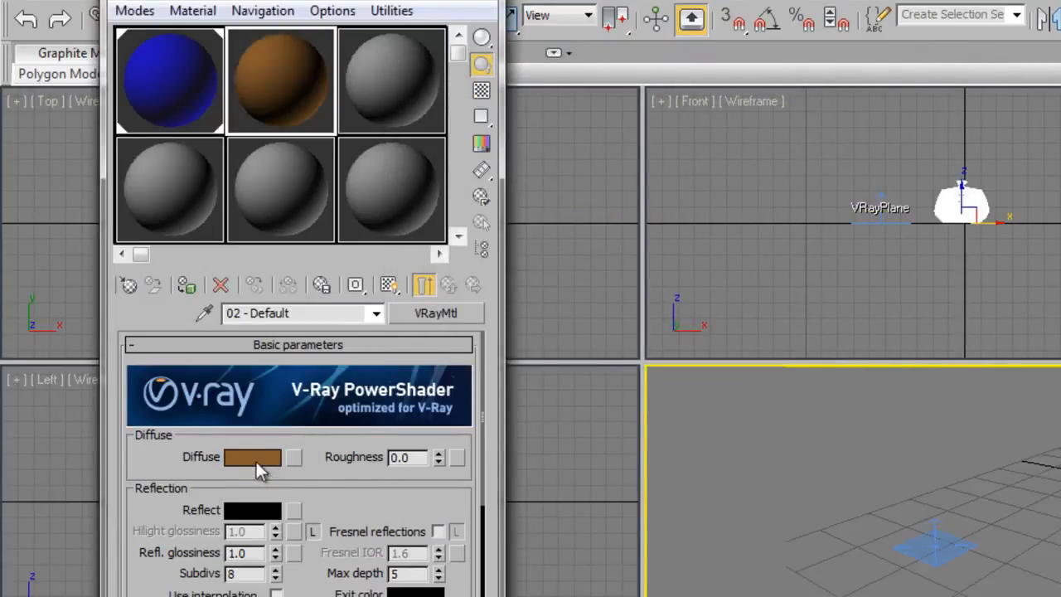
Set the brown material's reflection colour to near-black with a value of 18 and assign the material to the VRayPlane.
{"action": "left_click", "coordinate": [262, 515]}
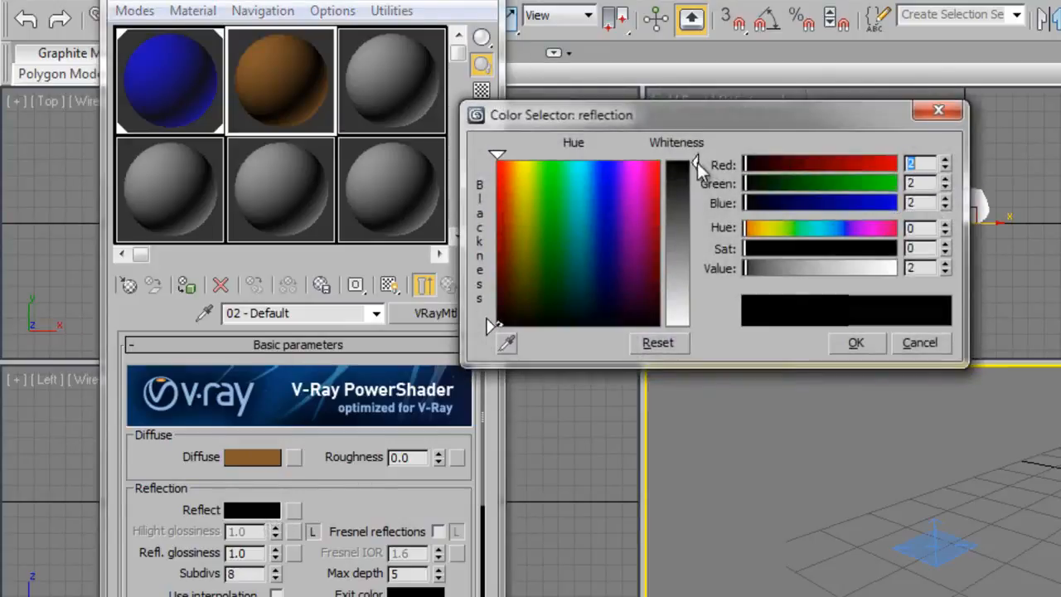
{"action": "left_click_drag", "start_coordinate": [698, 163], "coordinate": [696, 172]}
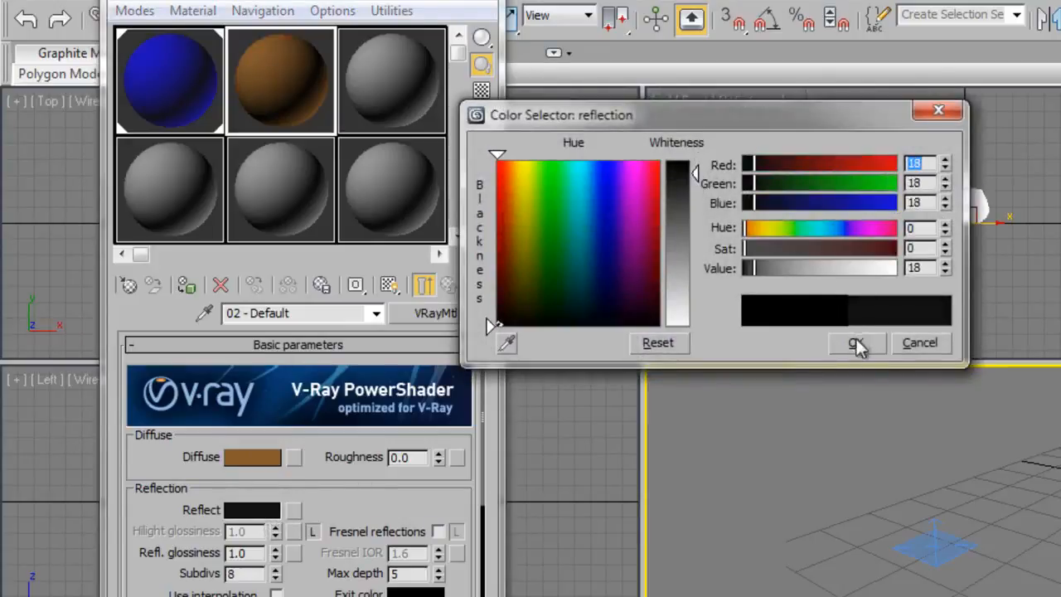
{"action": "left_click", "coordinate": [853, 343]}
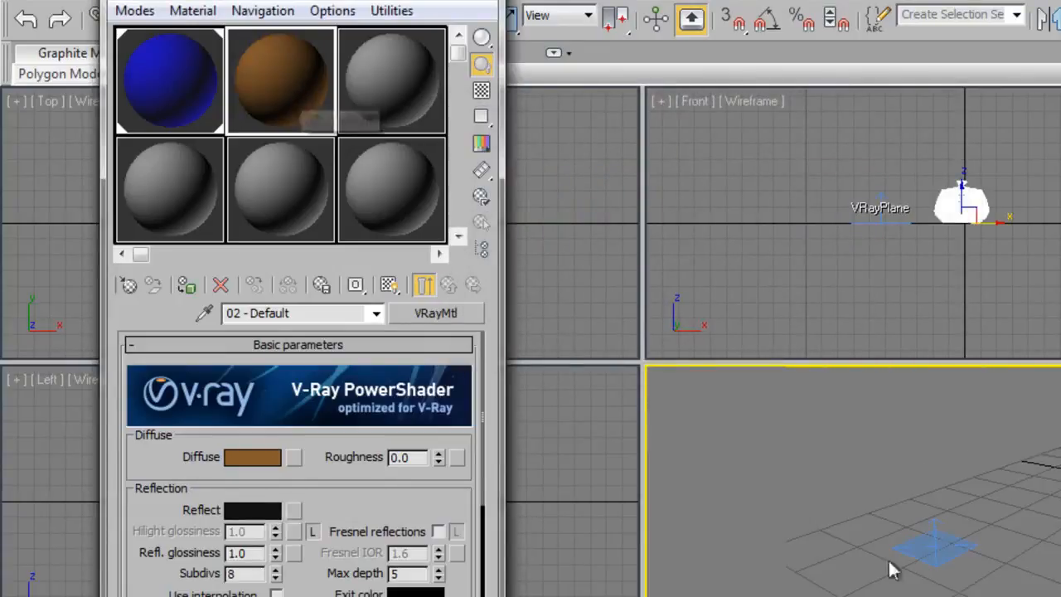
{"action": "left_click_drag", "start_coordinate": [735, 388], "coordinate": [929, 539]}
Frame the teapot in the perspective view, render it to check the brown floor's reflections, and close the message window.
{"action": "middle_click_drag", "start_coordinate": [872, 526], "coordinate": [765, 528]}
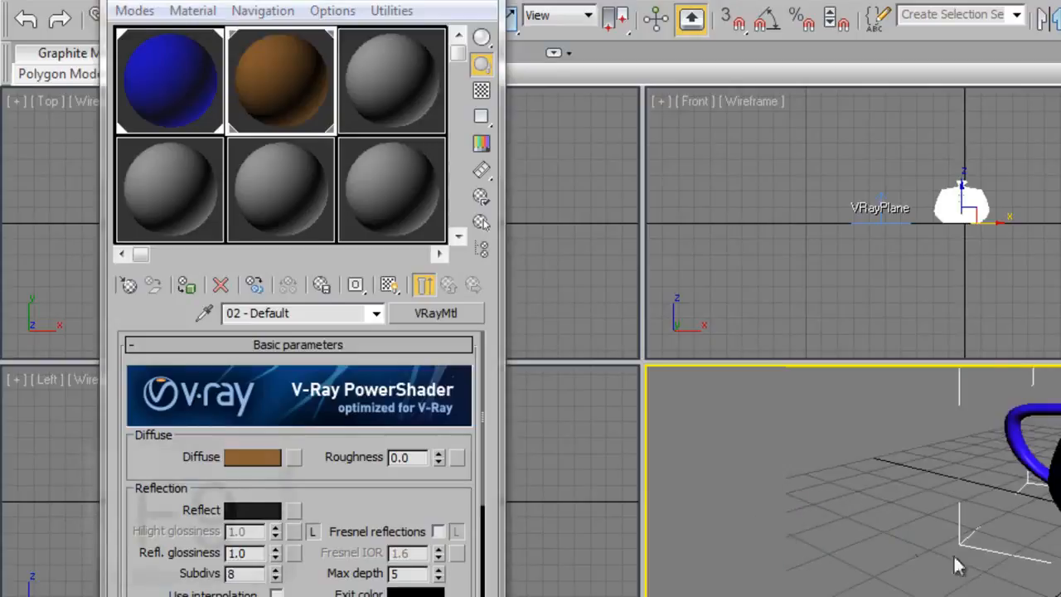
{"action": "mouse_move", "coordinate": [962, 565]}
{"action": "middle_mouse_down"}
{"action": "mouse_move", "coordinate": [835, 583]}
{"action": "mouse_move", "coordinate": [840, 573]}
{"action": "middle_mouse_up"}
{"action": "middle_click_drag", "start_coordinate": [951, 539], "coordinate": [922, 547]}
{"action": "key", "text": "F9"}
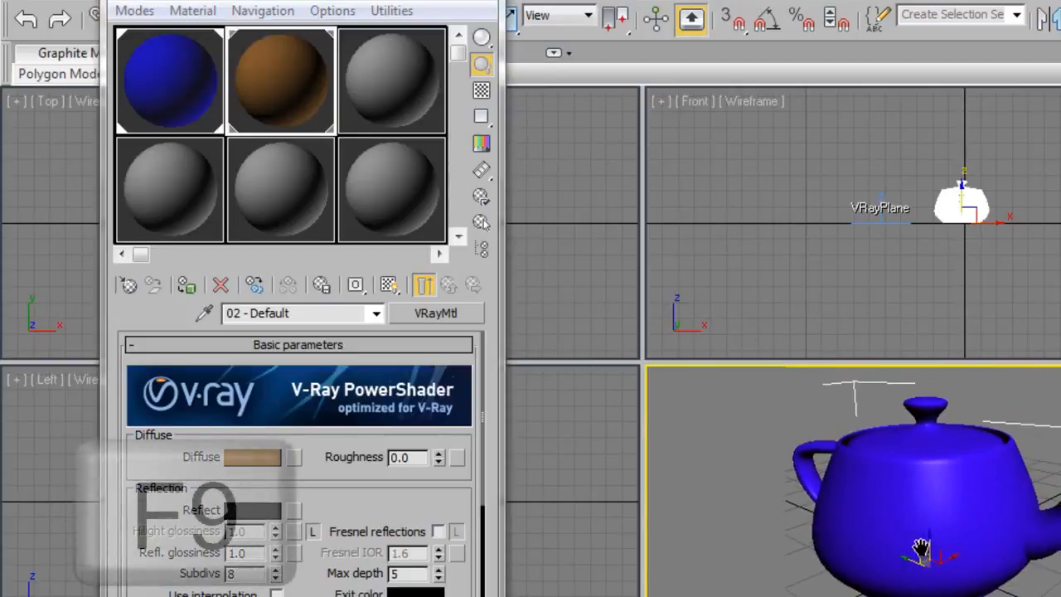
{"action": "key", "text": "F9"}
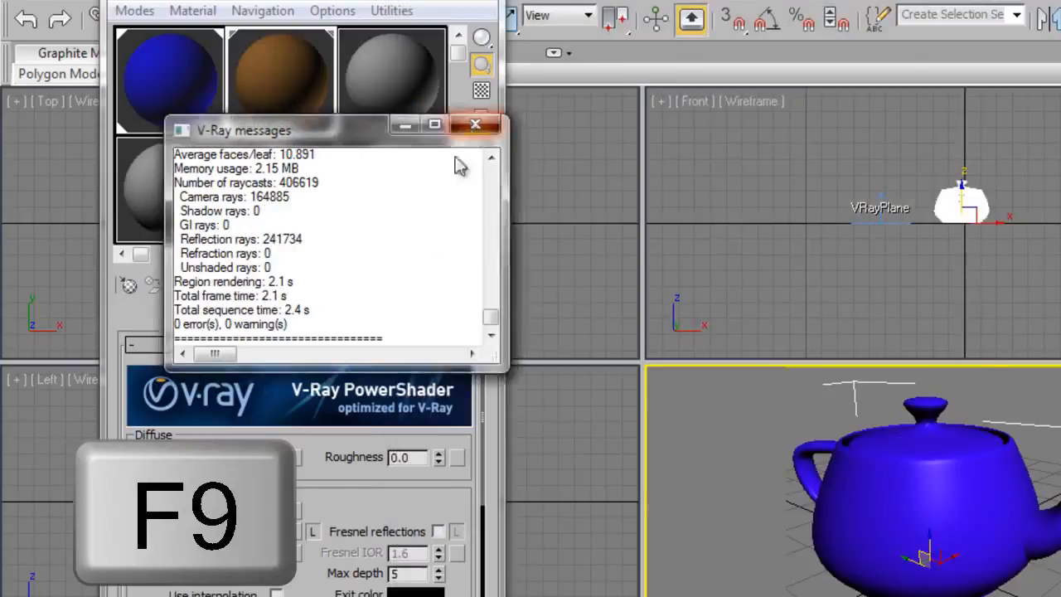
{"action": "left_click", "coordinate": [475, 124]}
Set the floor material's reflection colour to a value of 47 and render the perspective view again.
{"action": "left_click", "coordinate": [253, 511]}
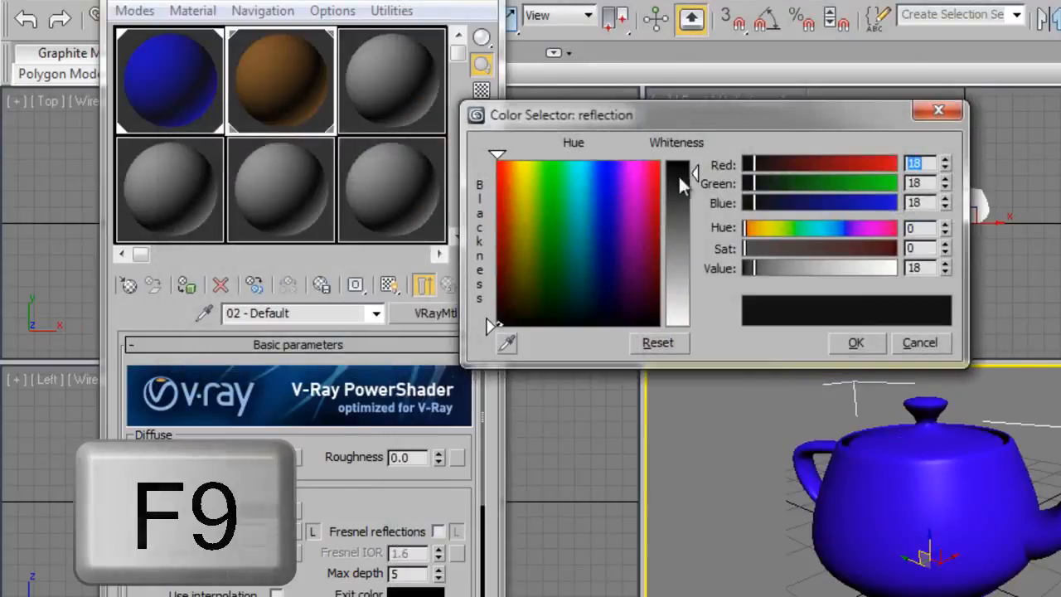
{"action": "left_click_drag", "start_coordinate": [691, 173], "coordinate": [690, 194]}
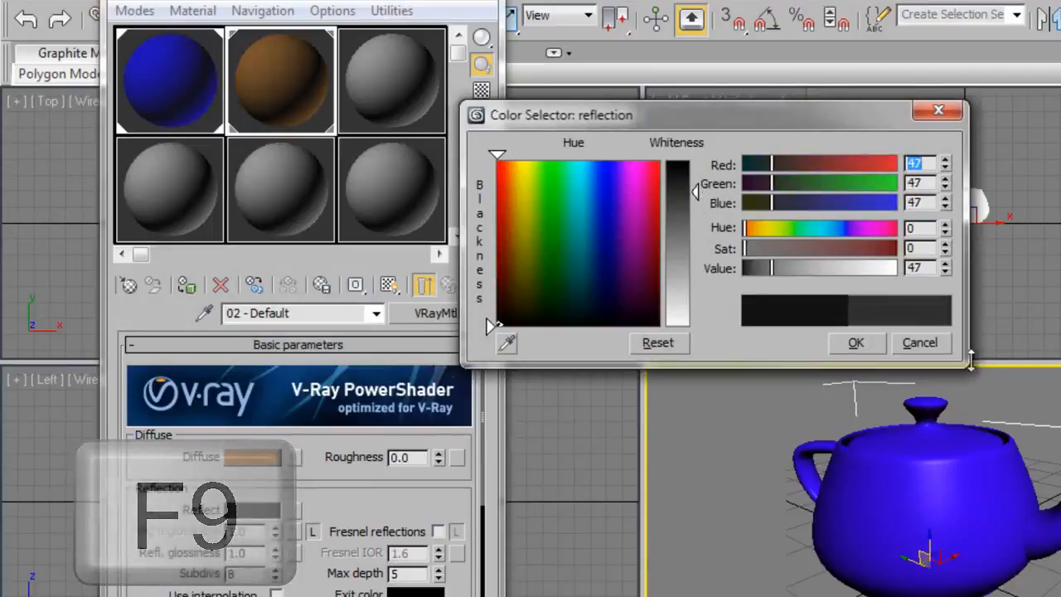
{"action": "left_click", "coordinate": [857, 343]}
{"action": "scroll", "coordinate": [939, 509], "scroll_direction": "down", "scroll_amount": 2}
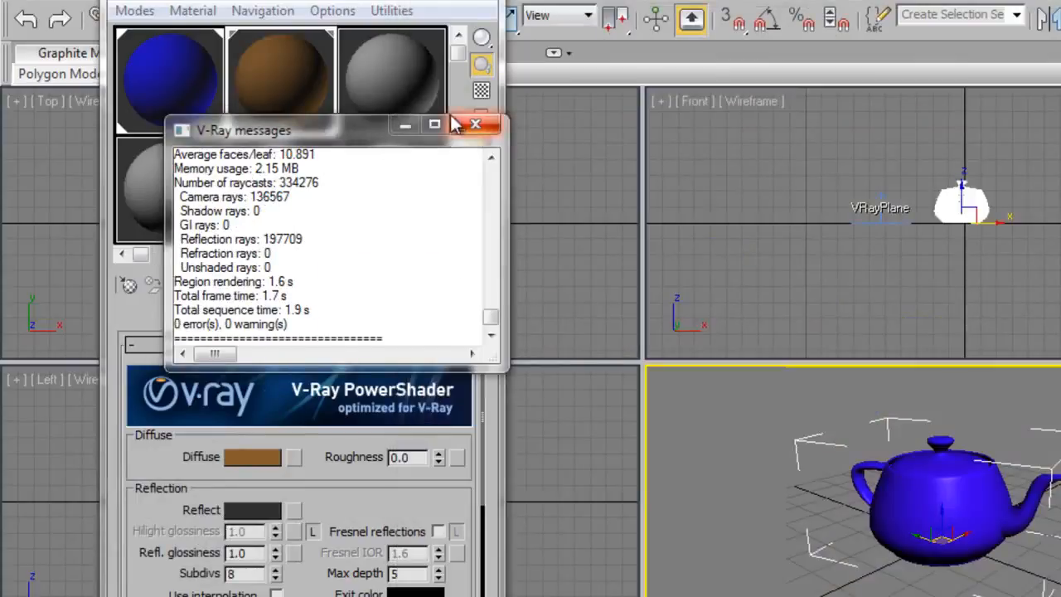
{"action": "left_click", "coordinate": [475, 124]}
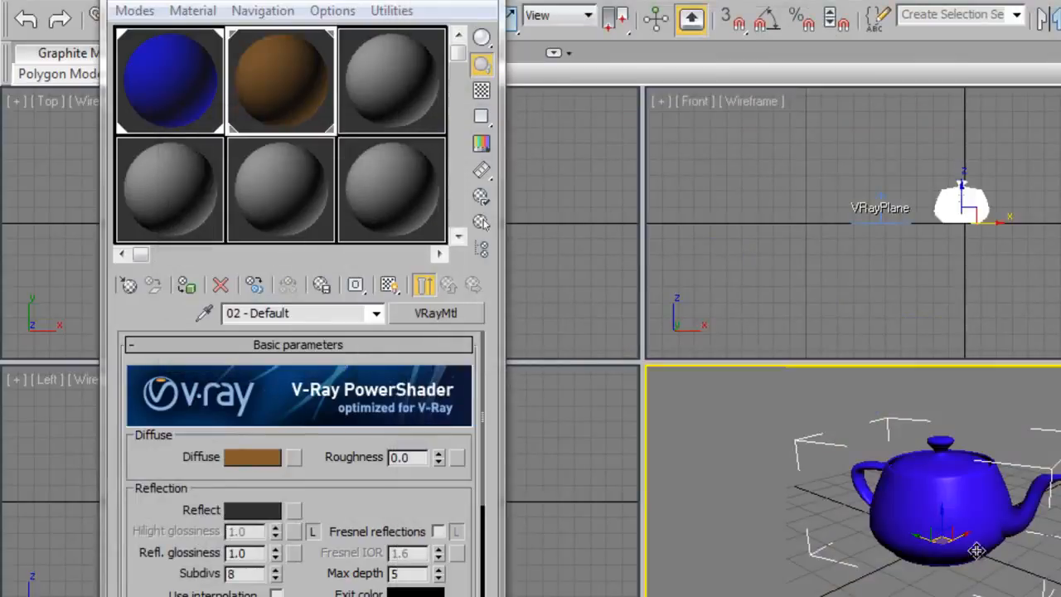
Clone the teapot as one independent copy named Teapot002, placed beside the original on the spout side.
{"action": "middle_click_drag", "start_coordinate": [976, 551], "coordinate": [909, 543]}
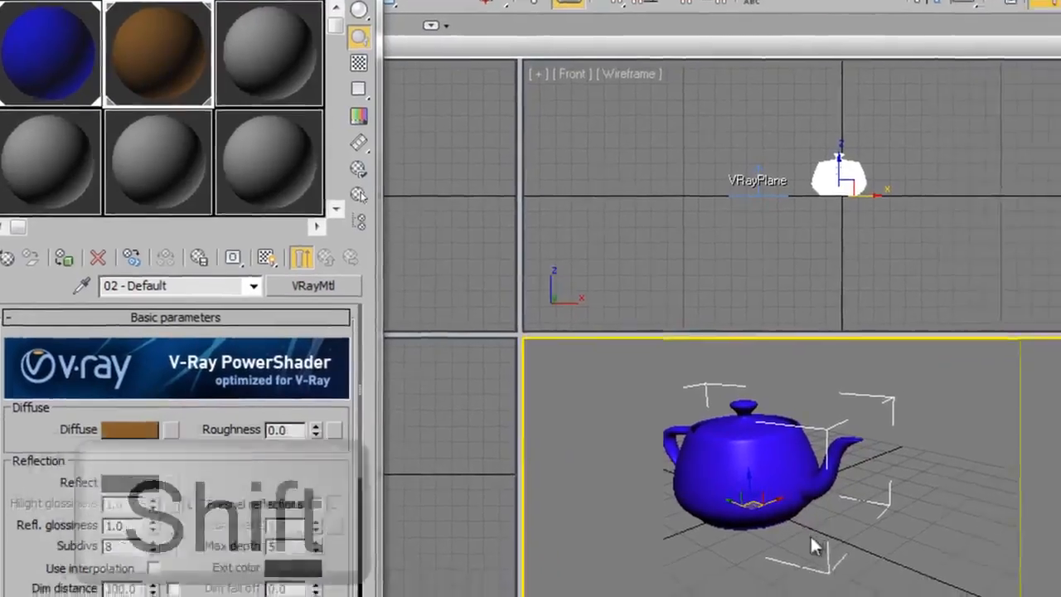
{"action": "middle_click_drag", "start_coordinate": [811, 537], "coordinate": [886, 524], "text": "alt"}
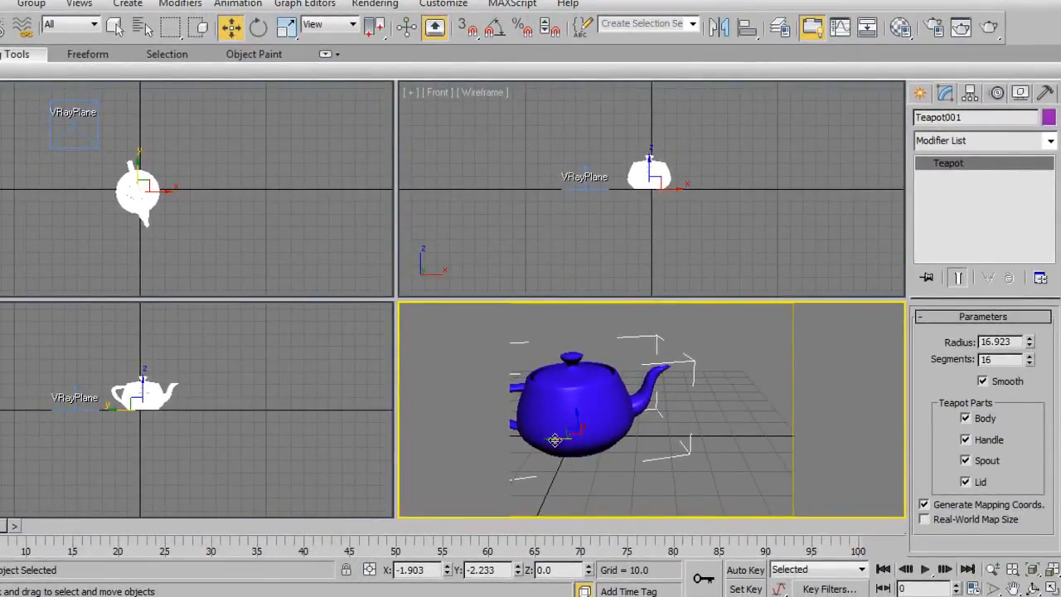
{"action": "mouse_move", "coordinate": [560, 466]}
{"action": "left_mouse_down", "text": "shift"}
{"action": "mouse_move", "coordinate": [760, 476]}
{"action": "mouse_move", "coordinate": [784, 490]}
{"action": "mouse_move", "coordinate": [775, 491]}
{"action": "left_mouse_up", "text": "shift"}
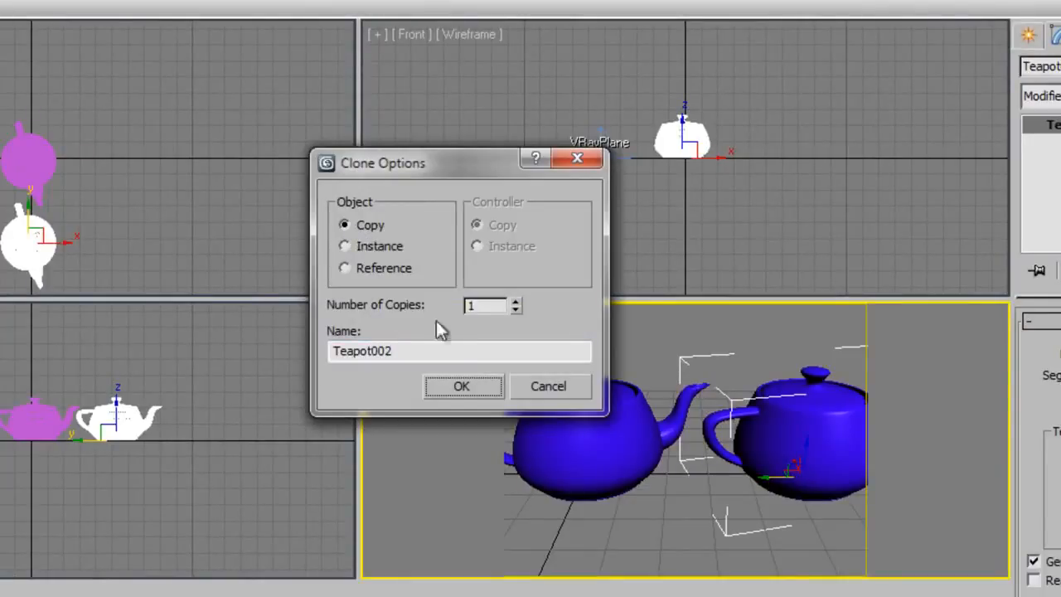
{"action": "left_click", "coordinate": [459, 386]}
Rotate the copied teapot about its vertical axis so its spout faces away from the original's direction.
{"action": "scroll", "coordinate": [668, 472], "scroll_direction": "down", "scroll_amount": 3}
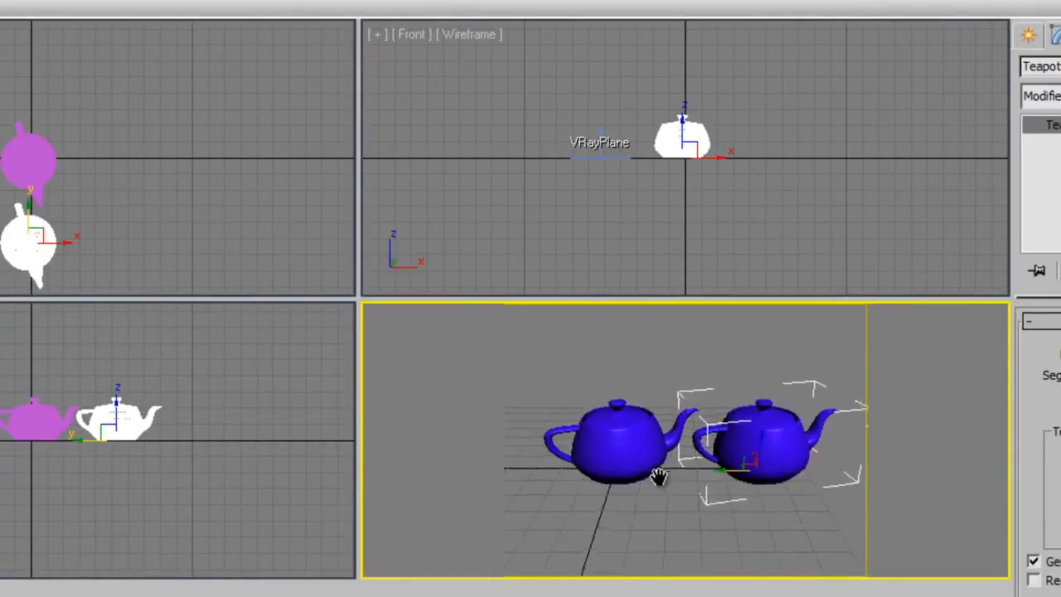
{"action": "key", "text": "e"}
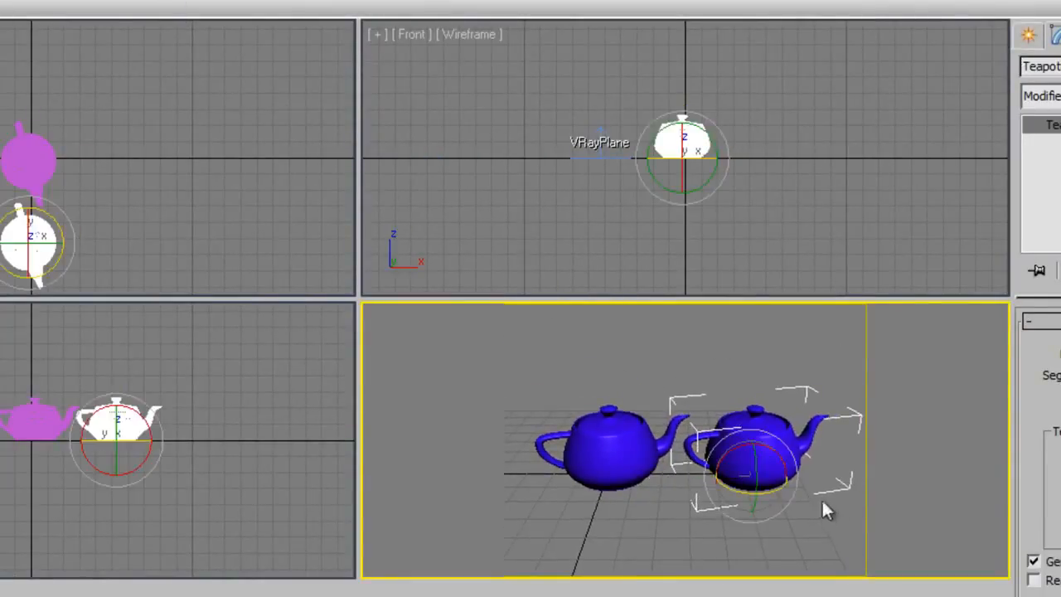
{"action": "left_click_drag", "start_coordinate": [761, 490], "coordinate": [501, 498]}
{"action": "mouse_move", "coordinate": [676, 514]}
{"action": "middle_mouse_down"}
{"action": "mouse_move", "coordinate": [635, 490]}
{"action": "mouse_move", "coordinate": [687, 505]}
{"action": "middle_mouse_up"}
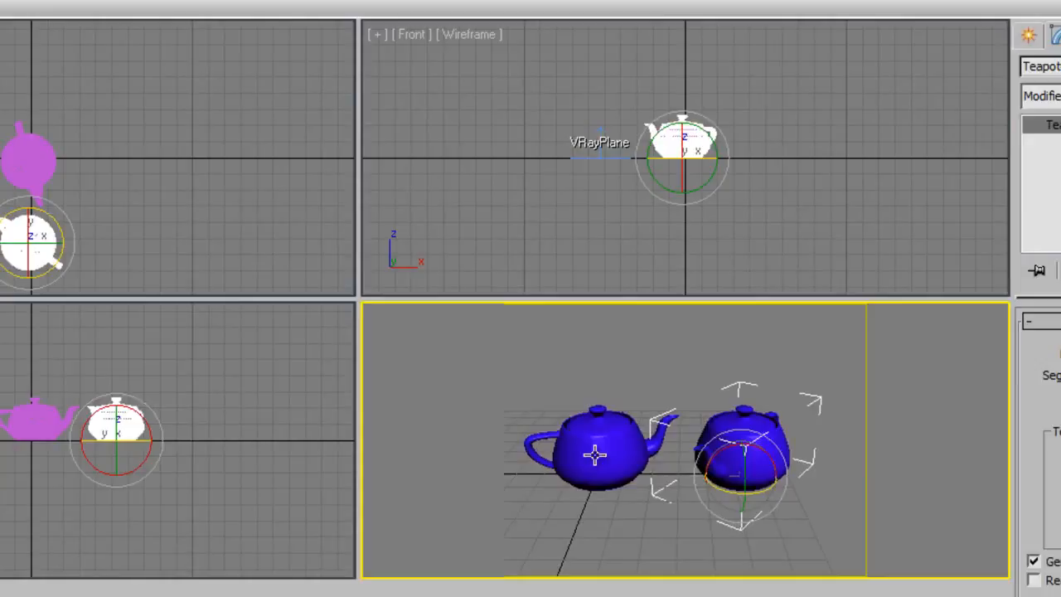
Reopen the Material Editor and change the third sample slot's material from Standard to VRayMtl.
{"action": "key", "text": "m"}
{"action": "left_click", "coordinate": [271, 101]}
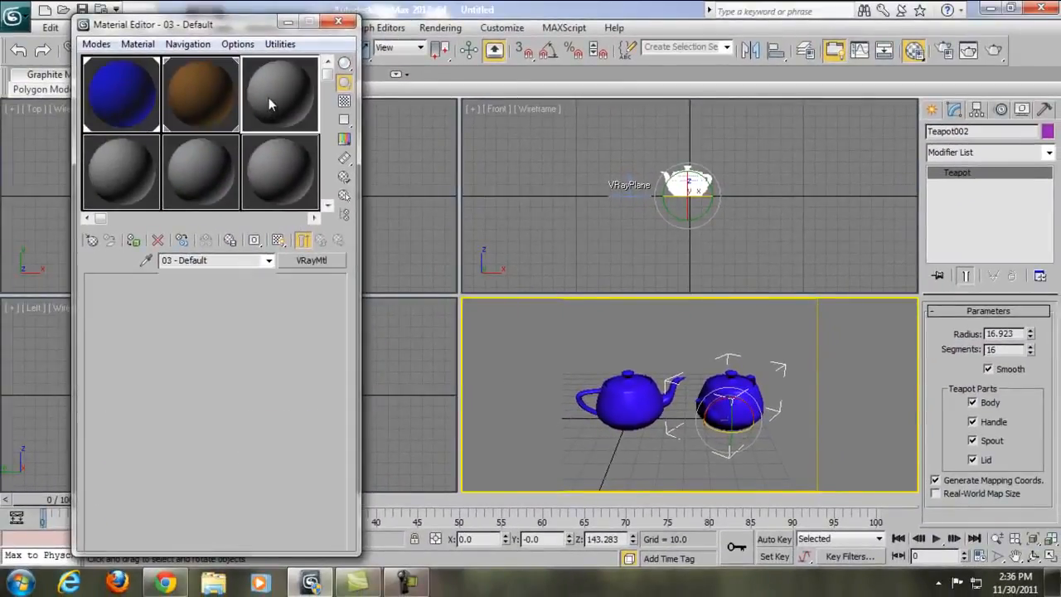
{"action": "scroll", "coordinate": [667, 391], "scroll_direction": "up", "scroll_amount": 2}
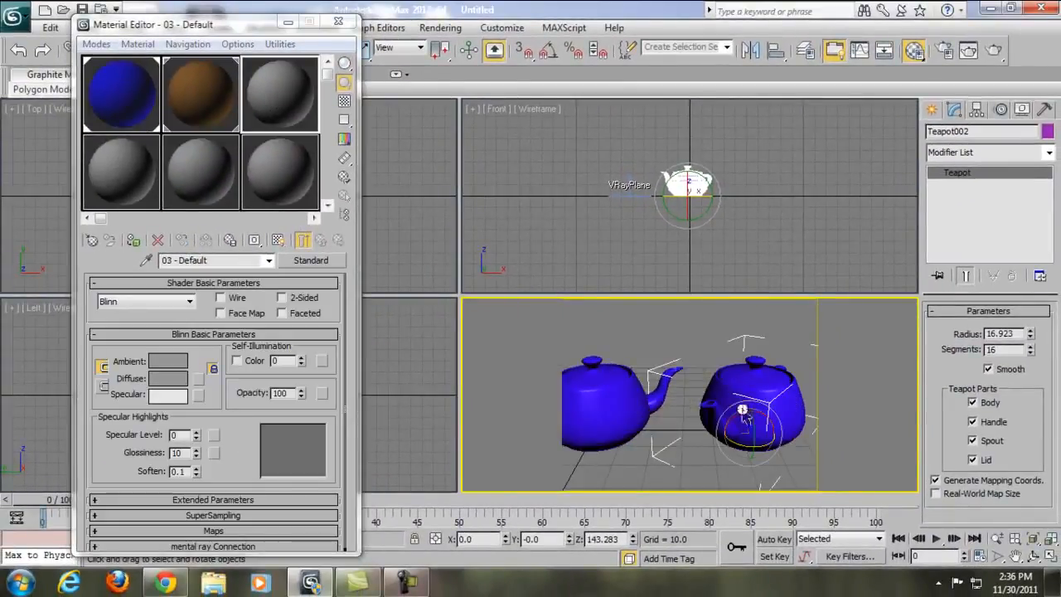
{"action": "scroll", "coordinate": [744, 414], "scroll_direction": "down", "scroll_amount": 2}
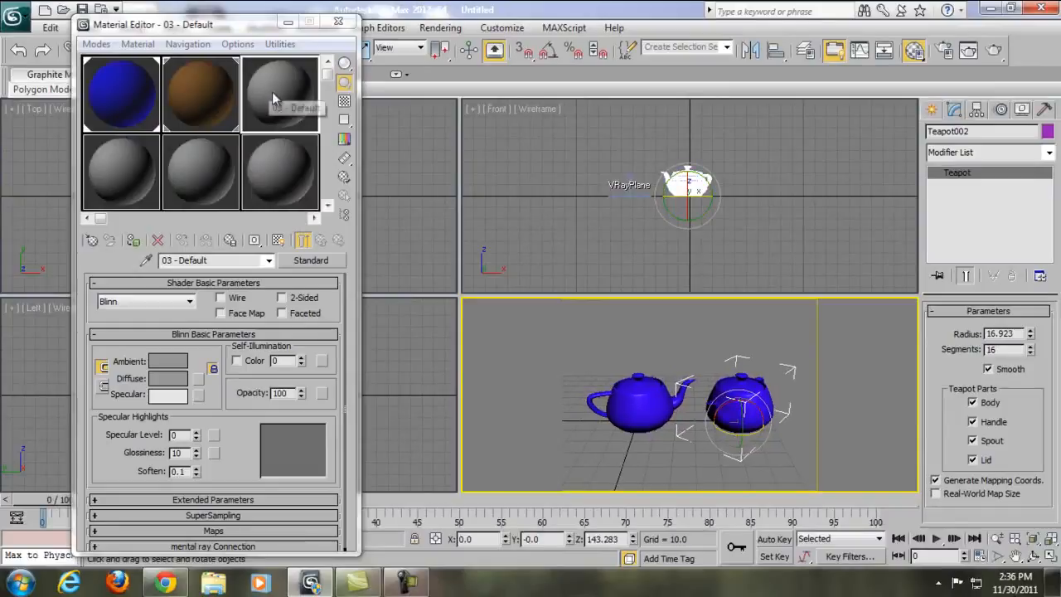
{"action": "left_click", "coordinate": [311, 260]}
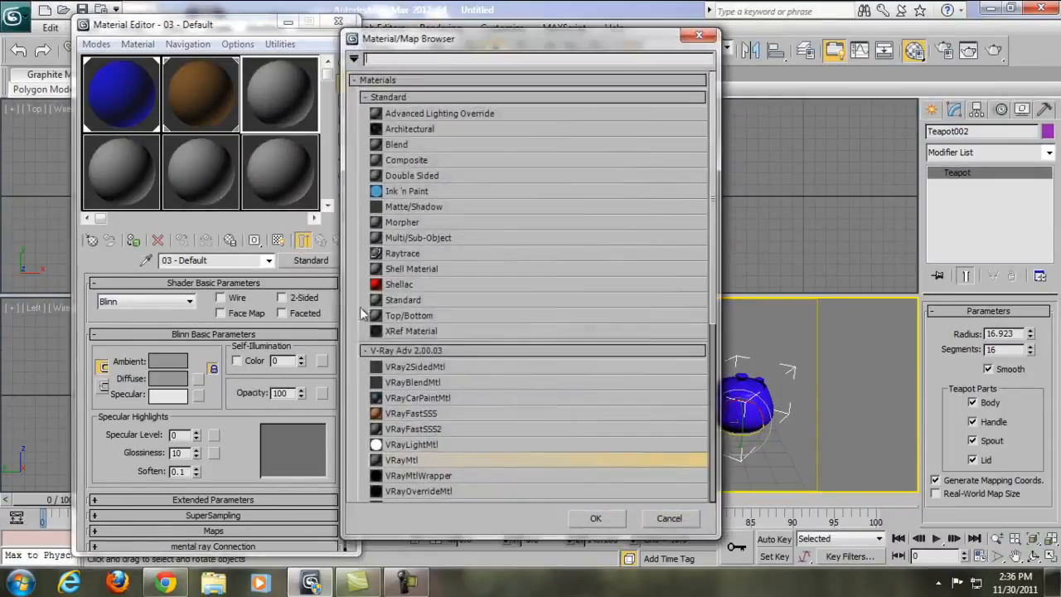
{"action": "double_click", "coordinate": [420, 457]}
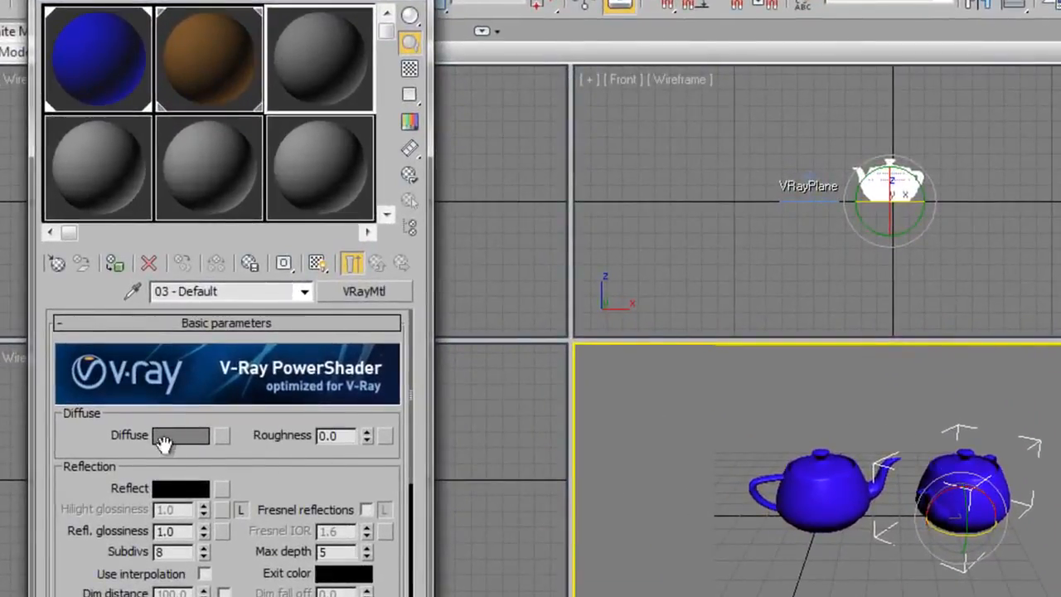
Set the third material's diffuse colour to white and its reflection colour to dark grey with a value of 47.
{"action": "left_click", "coordinate": [164, 435]}
{"action": "left_click_drag", "start_coordinate": [622, 218], "coordinate": [623, 304]}
{"action": "left_click", "coordinate": [786, 321]}
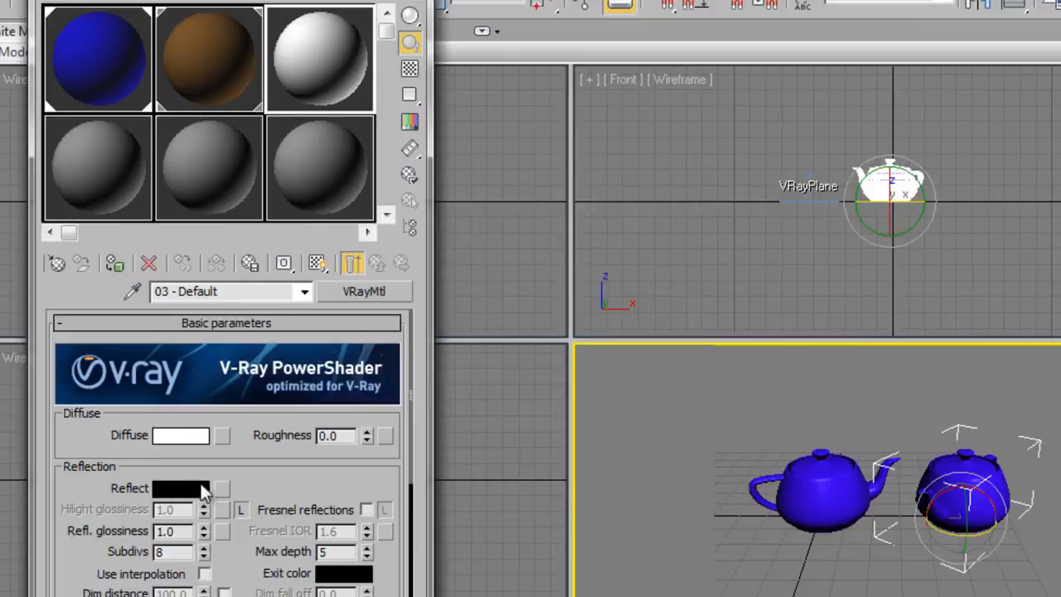
{"action": "left_click", "coordinate": [184, 490]}
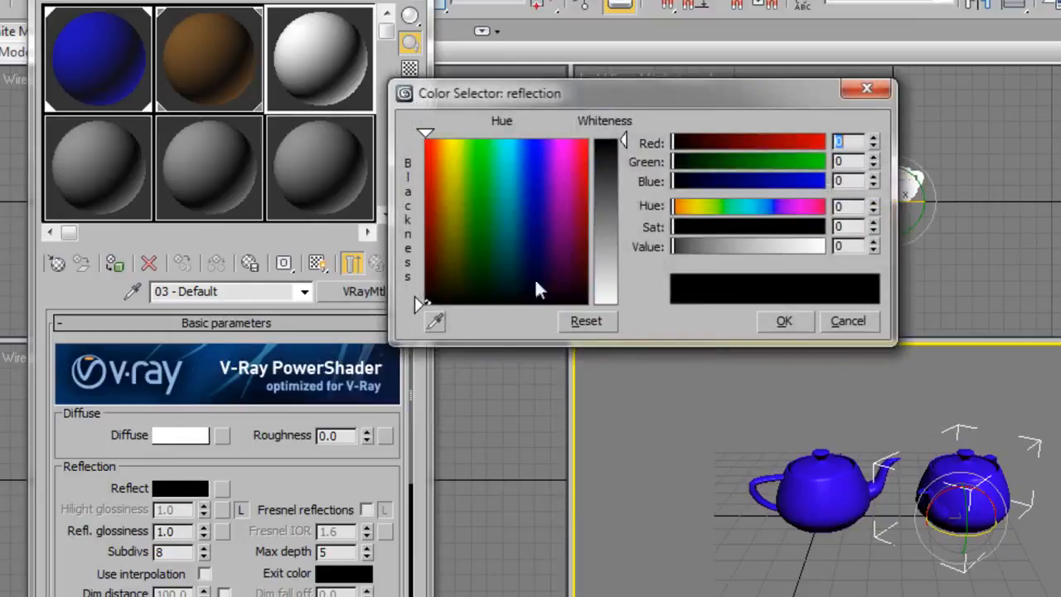
{"action": "left_click_drag", "start_coordinate": [617, 144], "coordinate": [627, 176]}
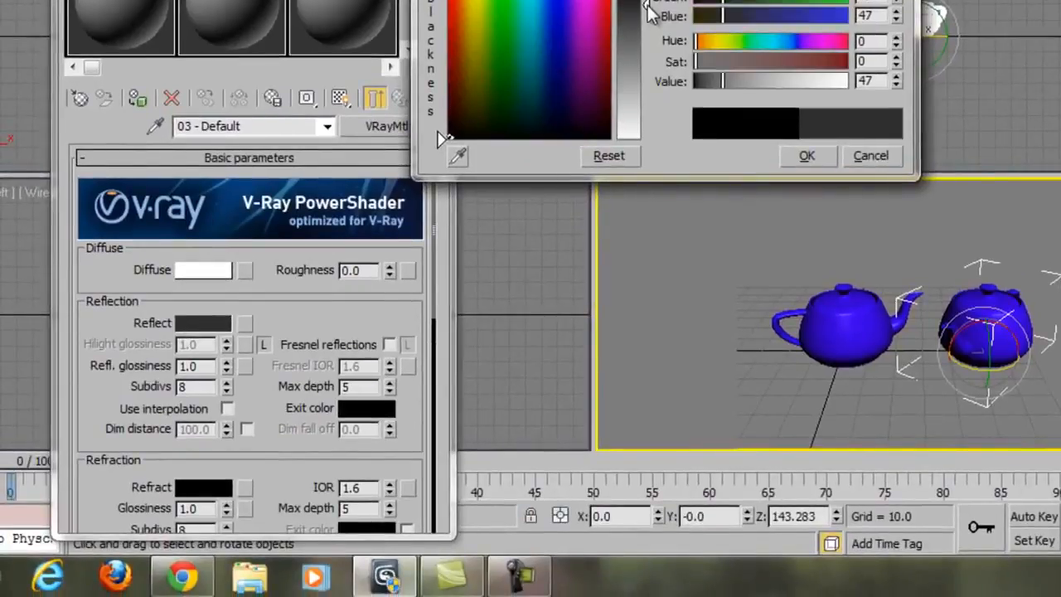
{"action": "left_click", "coordinate": [806, 157]}
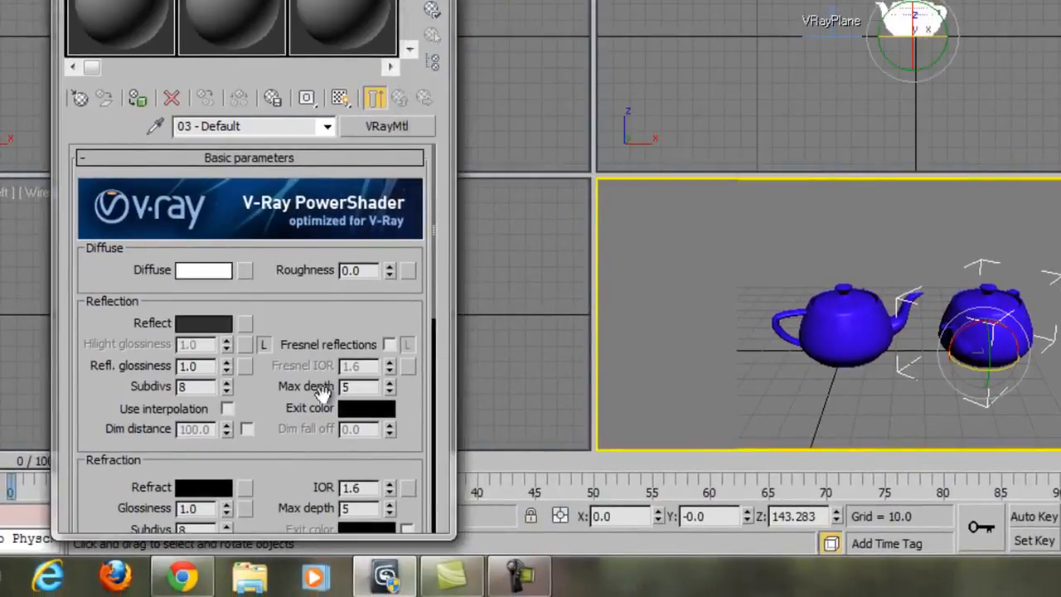
Set the third material's refraction colour to pure white (255, 255, 255).
{"action": "left_click", "coordinate": [206, 490]}
{"action": "left_click_drag", "start_coordinate": [608, 36], "coordinate": [559, 233]}
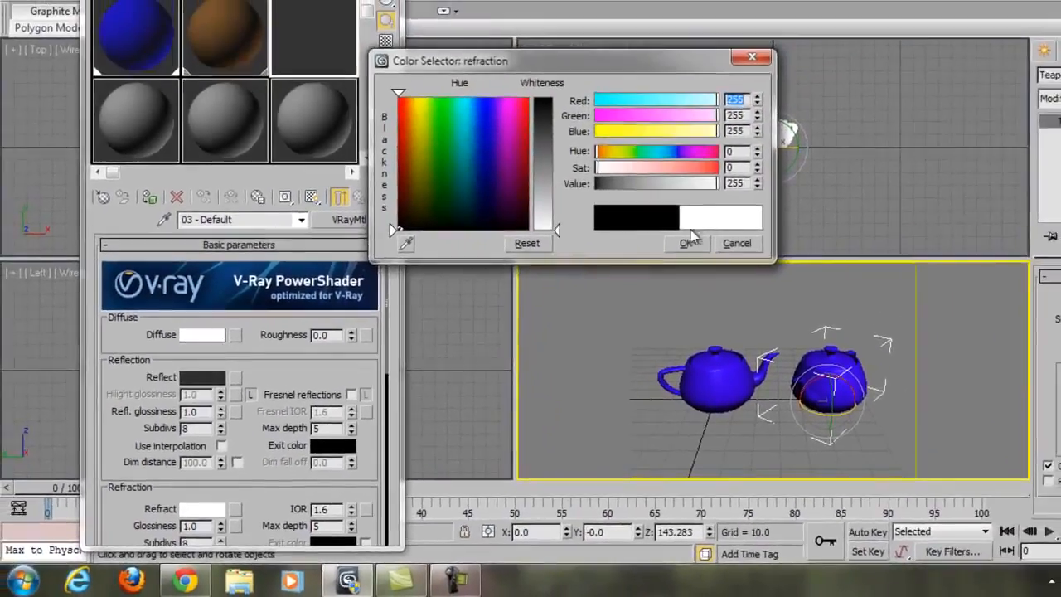
{"action": "left_click", "coordinate": [690, 242]}
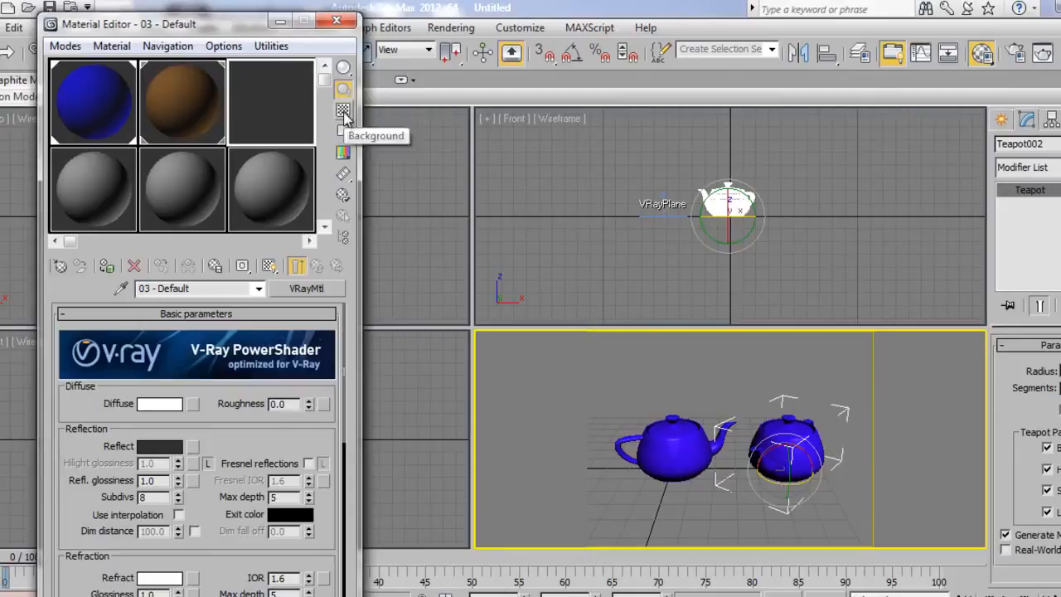
Turn on the checkered background for the third material sample and inspect the sample in an enlarged preview.
{"action": "left_click", "coordinate": [344, 111]}
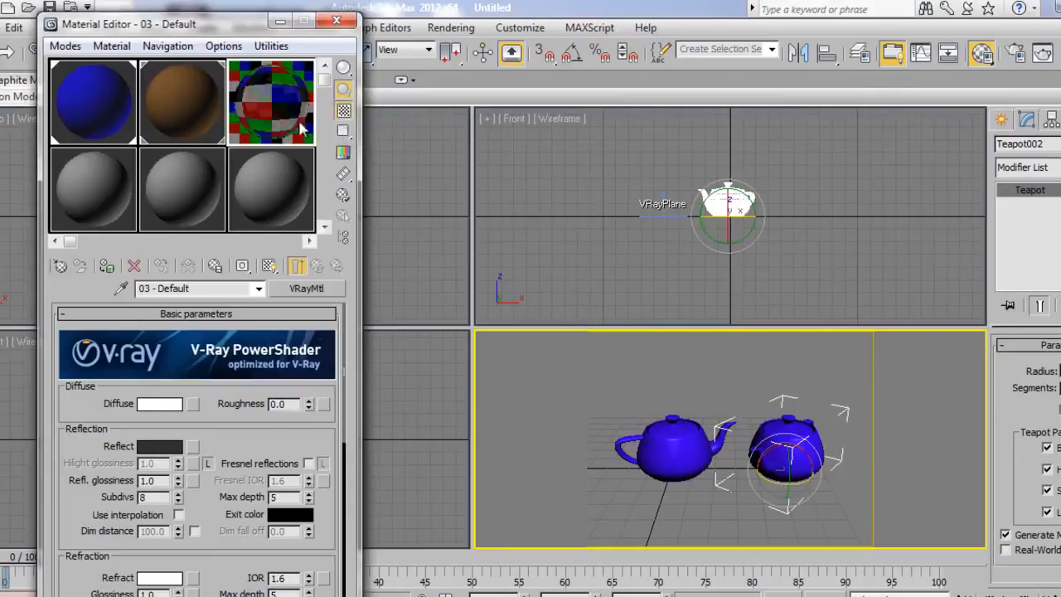
{"action": "double_click", "coordinate": [270, 103]}
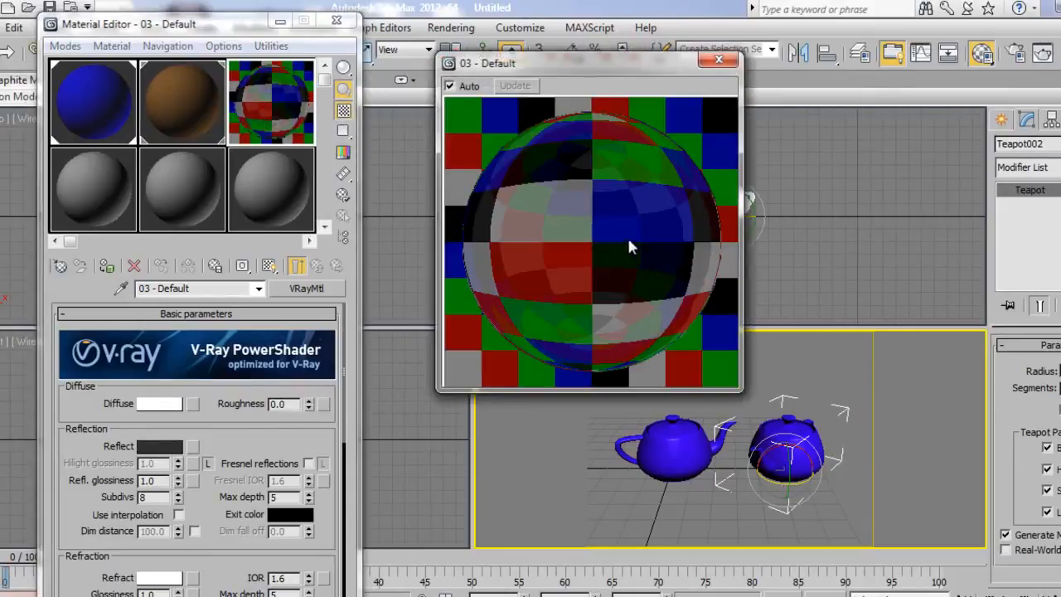
{"action": "left_click", "coordinate": [719, 59]}
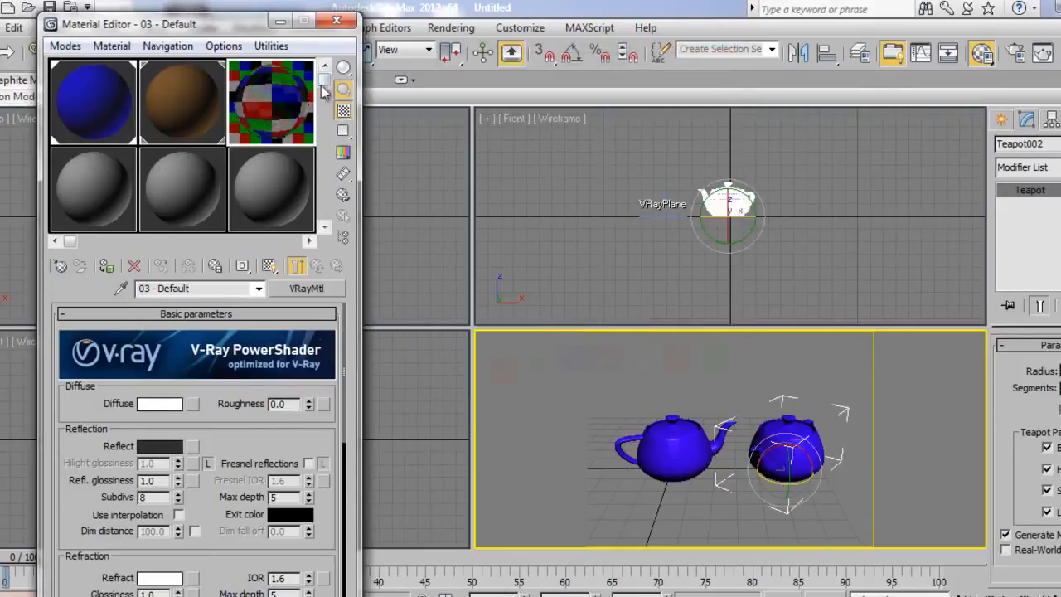
Assign the third material to the copied teapot, test-render the Perspective view and put the Material Editor away.
{"action": "left_click_drag", "start_coordinate": [350, 163], "coordinate": [780, 437]}
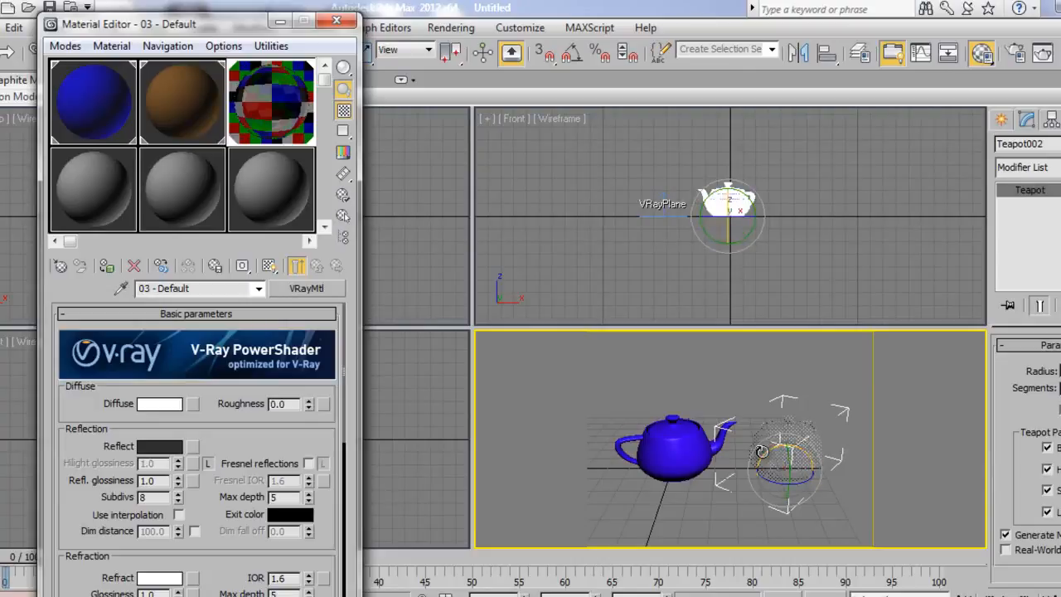
{"action": "key", "text": "shift+q"}
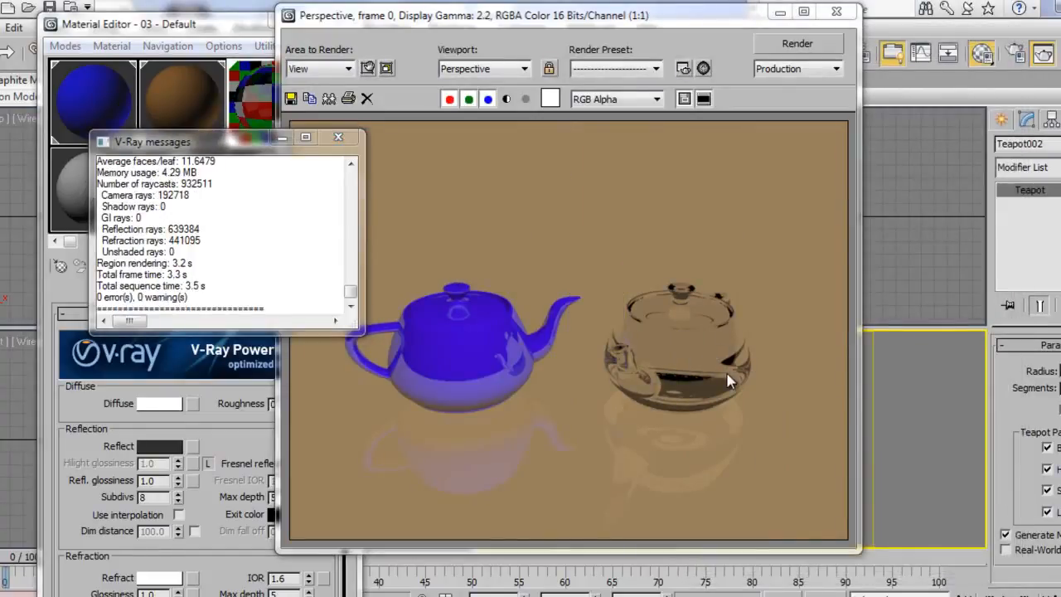
{"action": "left_click", "coordinate": [338, 137]}
{"action": "left_click", "coordinate": [835, 14]}
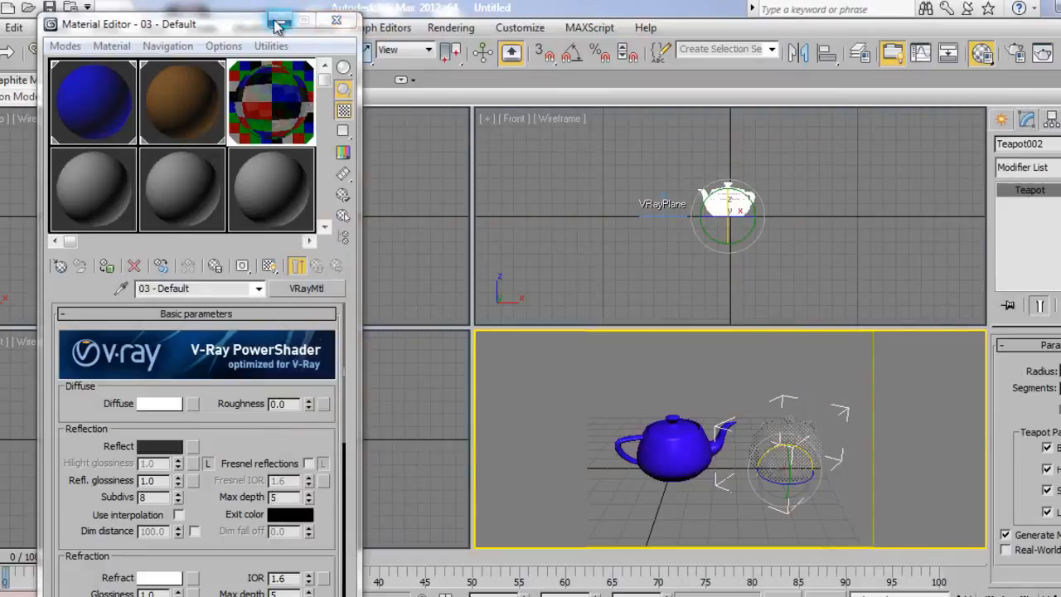
{"action": "left_click", "coordinate": [279, 23]}
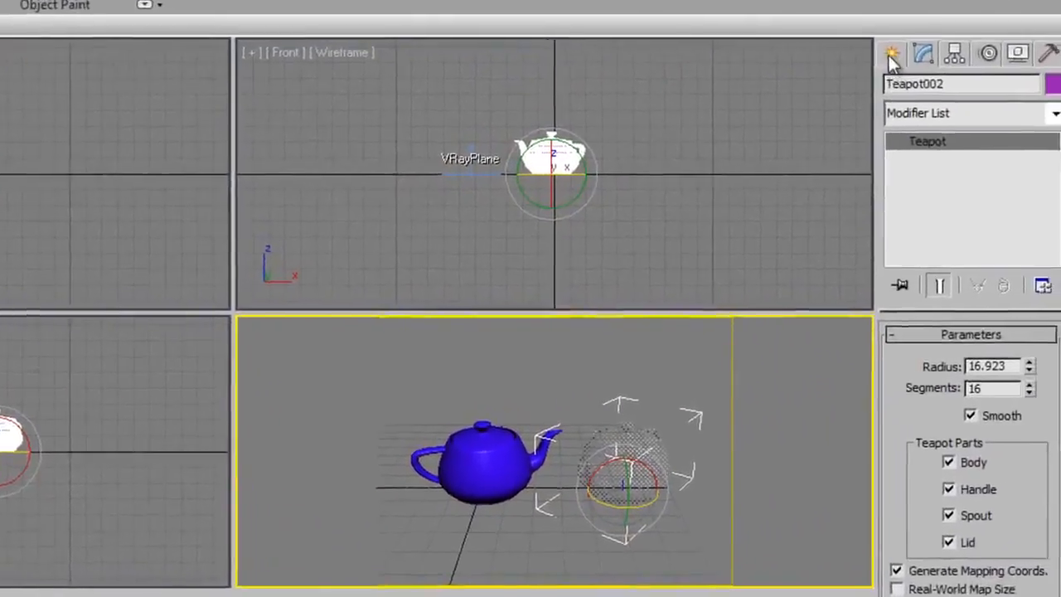
Create a rectangular plane-type VRayLight in the Top view that spans both teapots.
{"action": "left_click", "coordinate": [889, 55]}
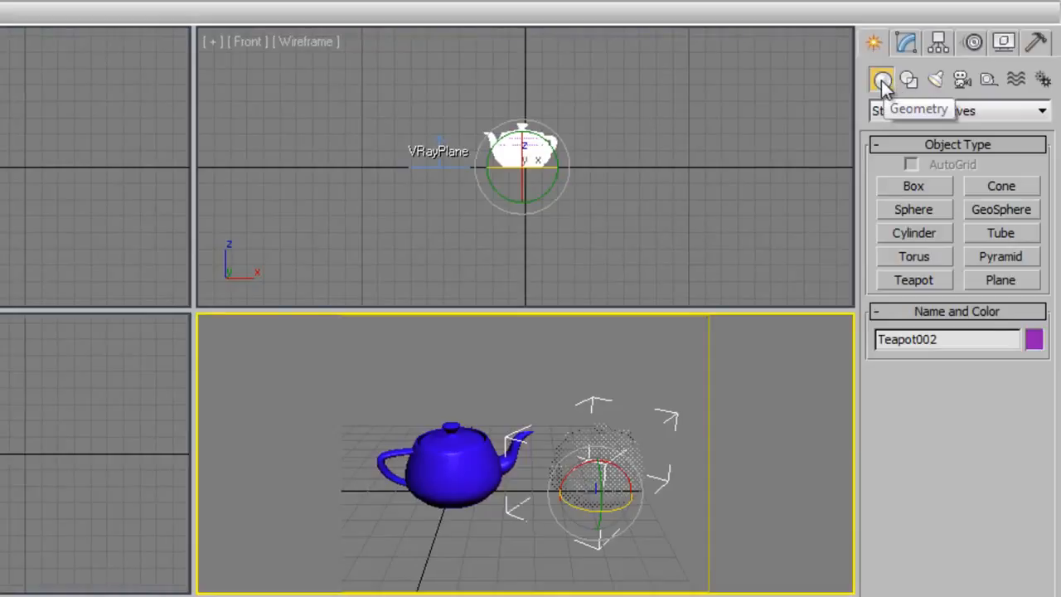
{"action": "left_click", "coordinate": [934, 80]}
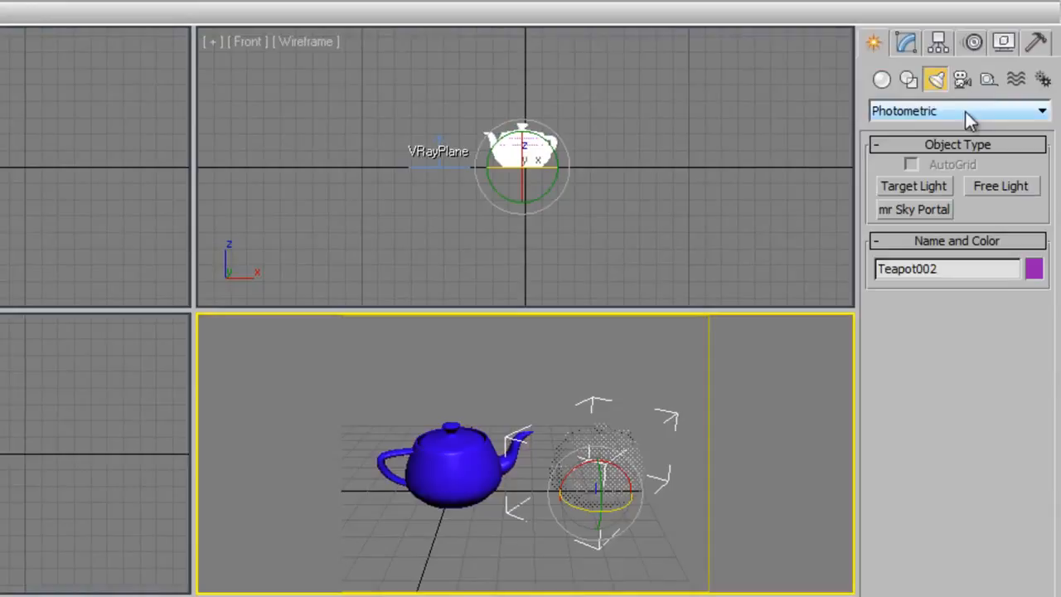
{"action": "left_click", "coordinate": [964, 111]}
{"action": "left_click", "coordinate": [916, 159]}
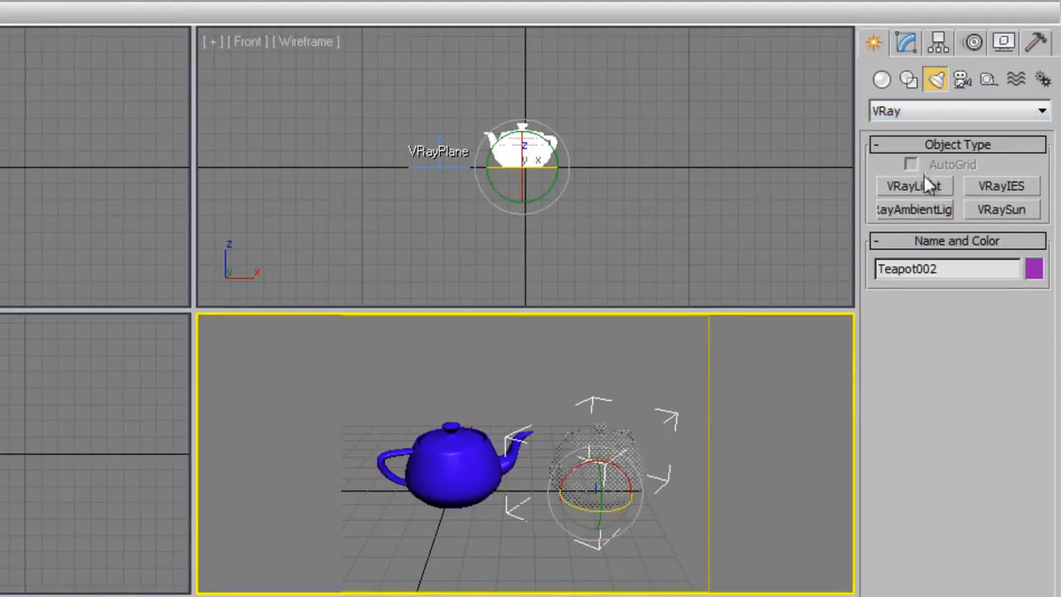
{"action": "left_click", "coordinate": [920, 185]}
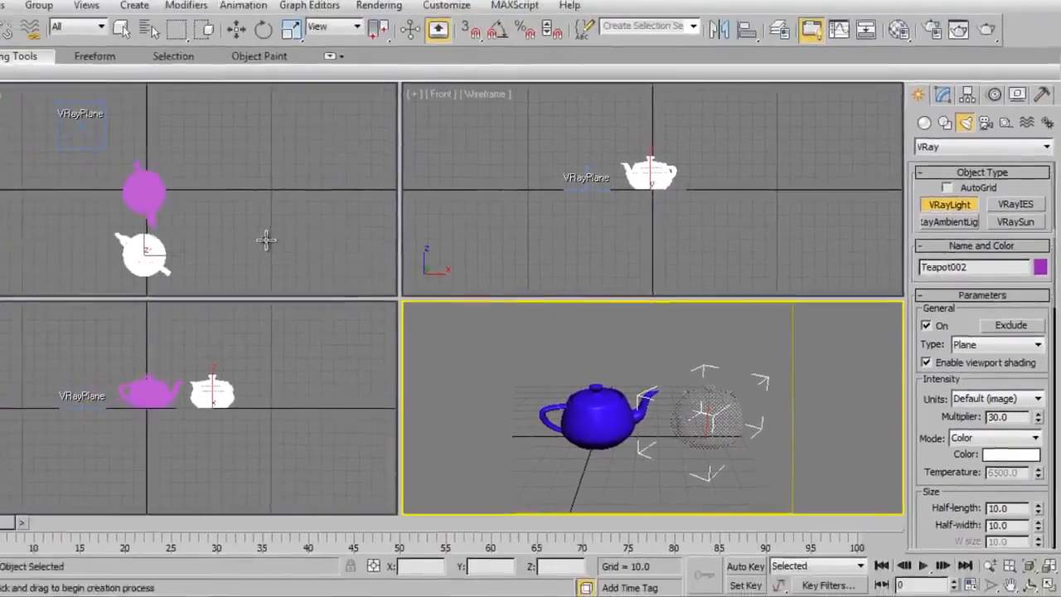
{"action": "middle_click", "coordinate": [351, 209]}
{"action": "scroll", "coordinate": [350, 209], "scroll_direction": "down", "scroll_amount": 2}
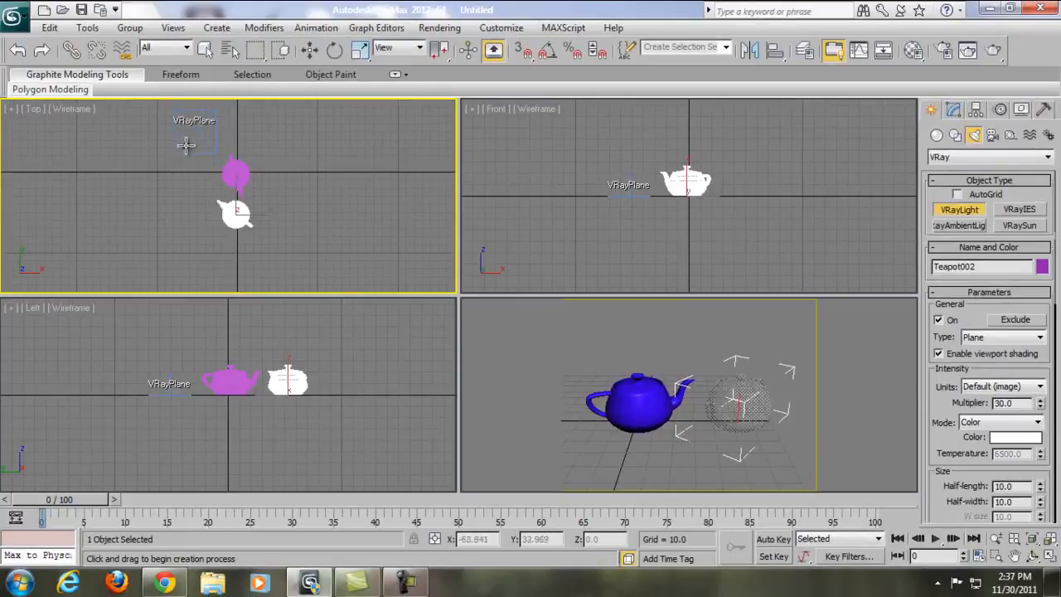
{"action": "left_click_drag", "start_coordinate": [186, 146], "coordinate": [298, 245]}
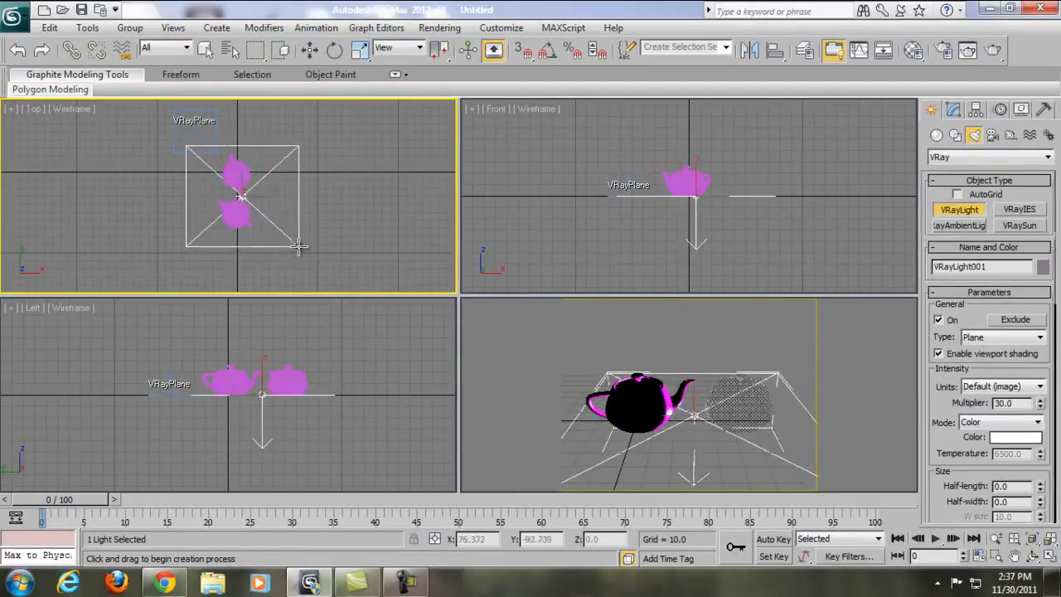
Move the VRayLight straight up in the Front view by about 277 units so it hangs above the teapots.
{"action": "left_click", "coordinate": [310, 50]}
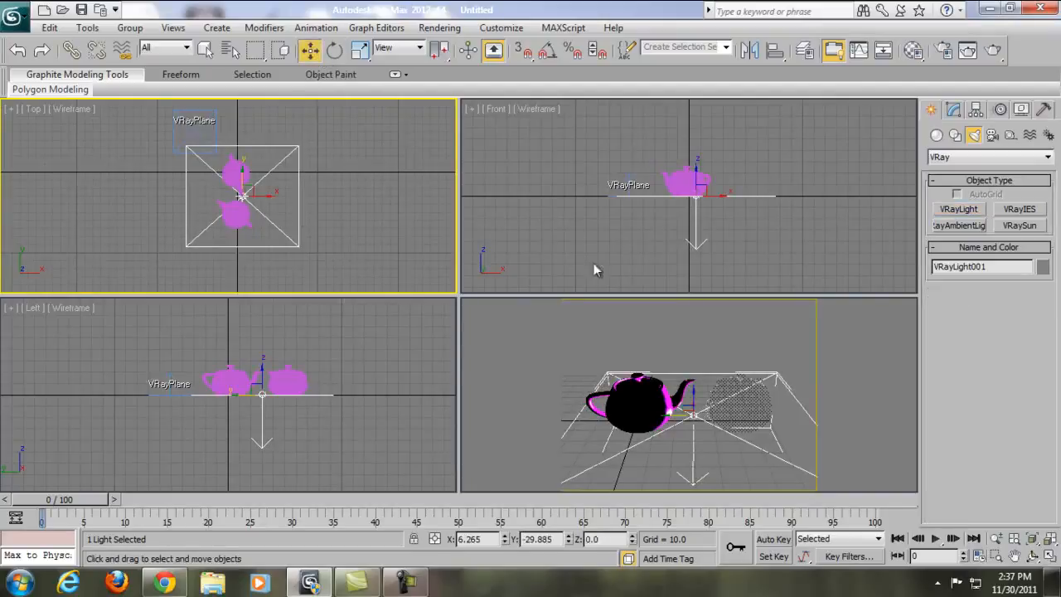
{"action": "right_click", "coordinate": [314, 347]}
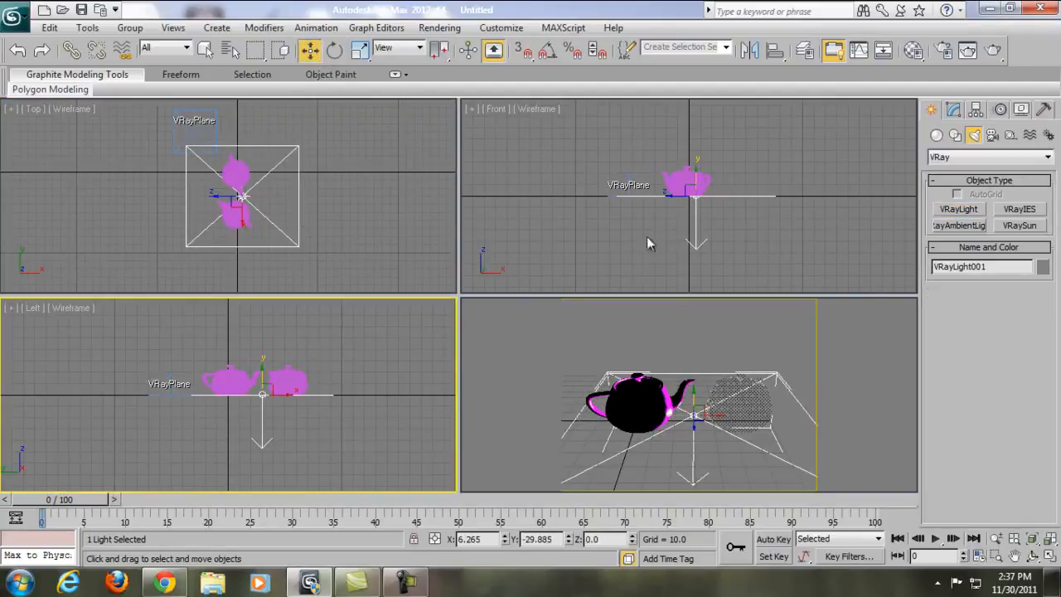
{"action": "right_click", "coordinate": [657, 231]}
{"action": "scroll", "coordinate": [739, 217], "scroll_direction": "down", "scroll_amount": 2}
{"action": "scroll", "coordinate": [764, 203], "scroll_direction": "down", "scroll_amount": 2}
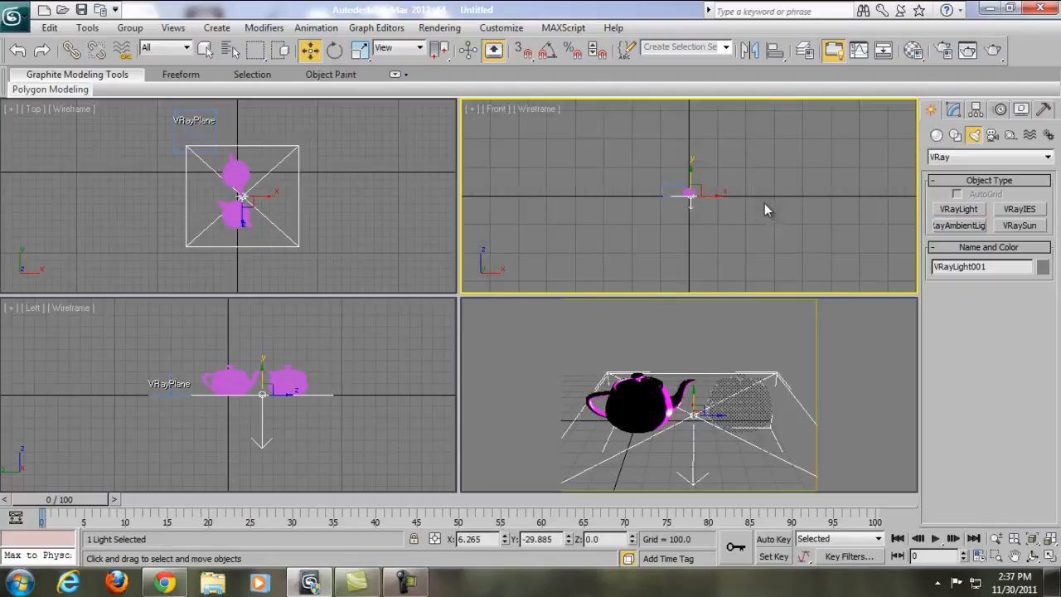
{"action": "middle_click_drag", "start_coordinate": [764, 203], "coordinate": [763, 254]}
{"action": "left_click_drag", "start_coordinate": [688, 226], "coordinate": [686, 148]}
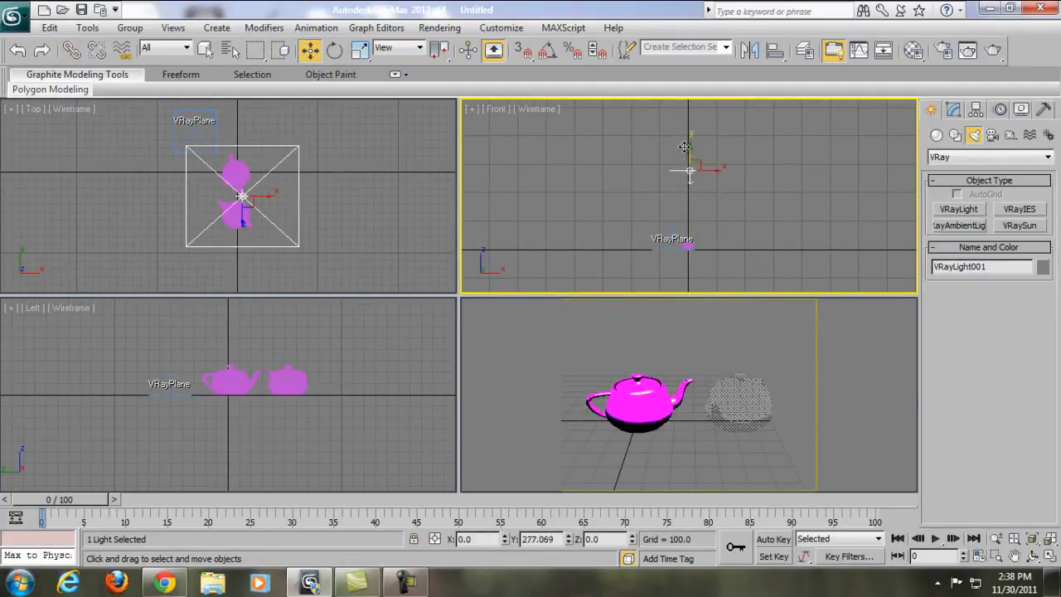
Deselect the light, render the Perspective view to check the lighting, and close the render windows.
{"action": "left_click", "coordinate": [524, 350]}
{"action": "key", "text": "shift+q"}
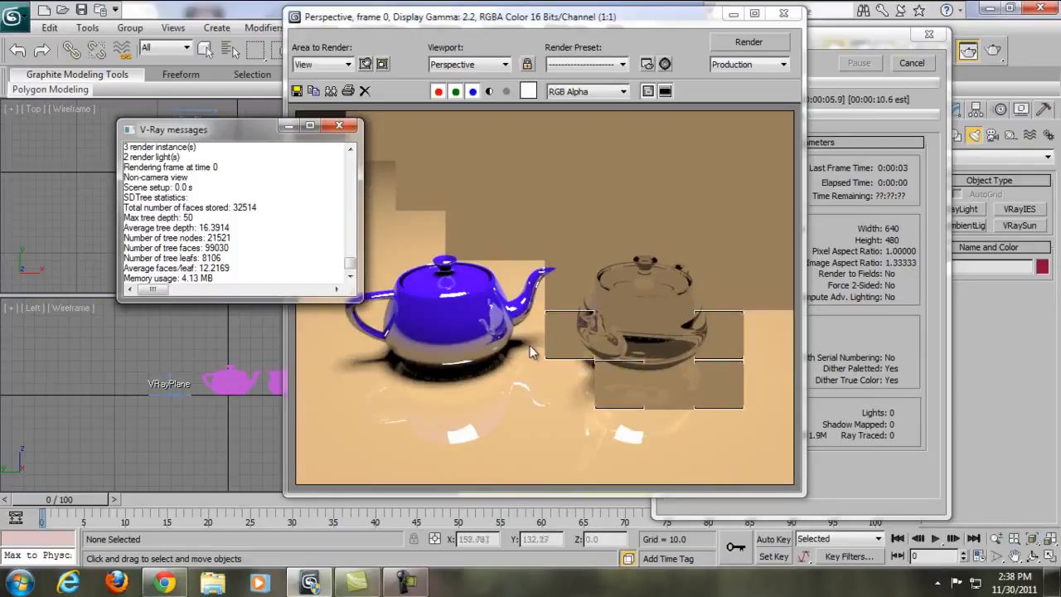
{"action": "left_click", "coordinate": [337, 127]}
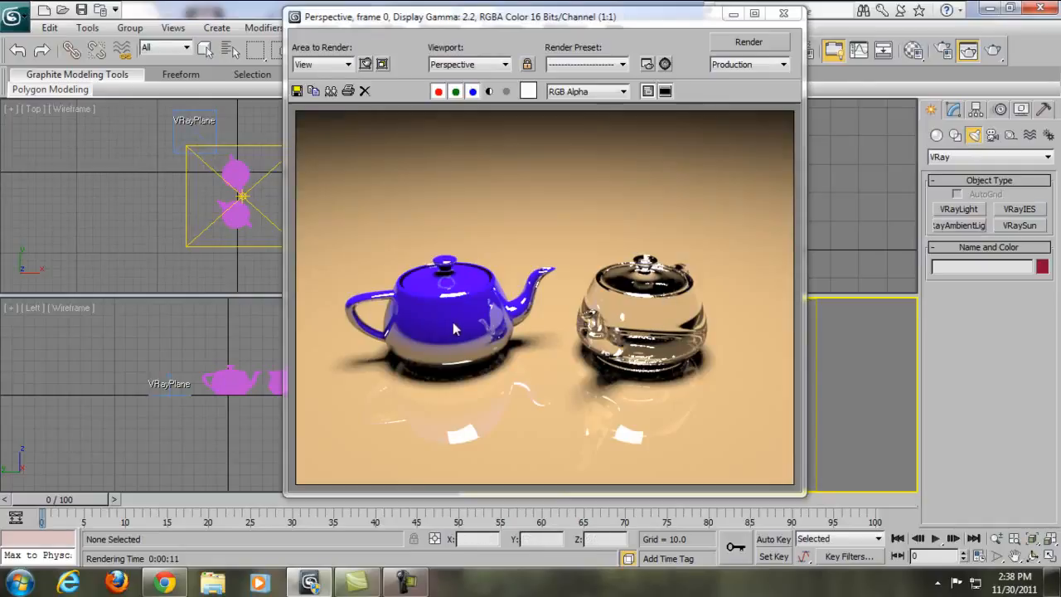
{"action": "left_click", "coordinate": [784, 14]}
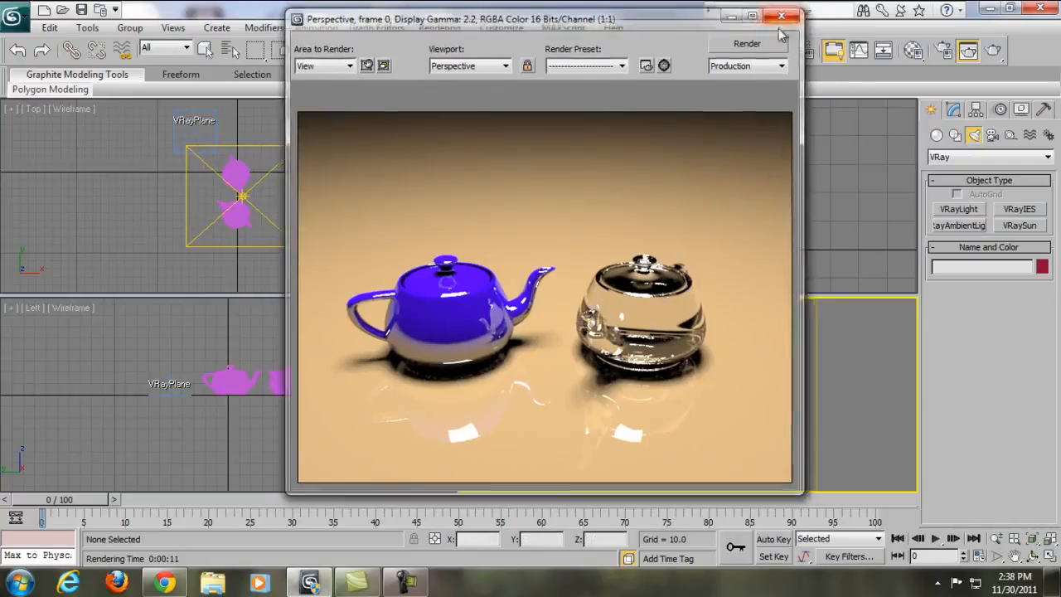
Zoom the Perspective view slightly closer to the two teapots, render it again and close the rendered frame.
{"action": "left_click", "coordinate": [995, 539]}
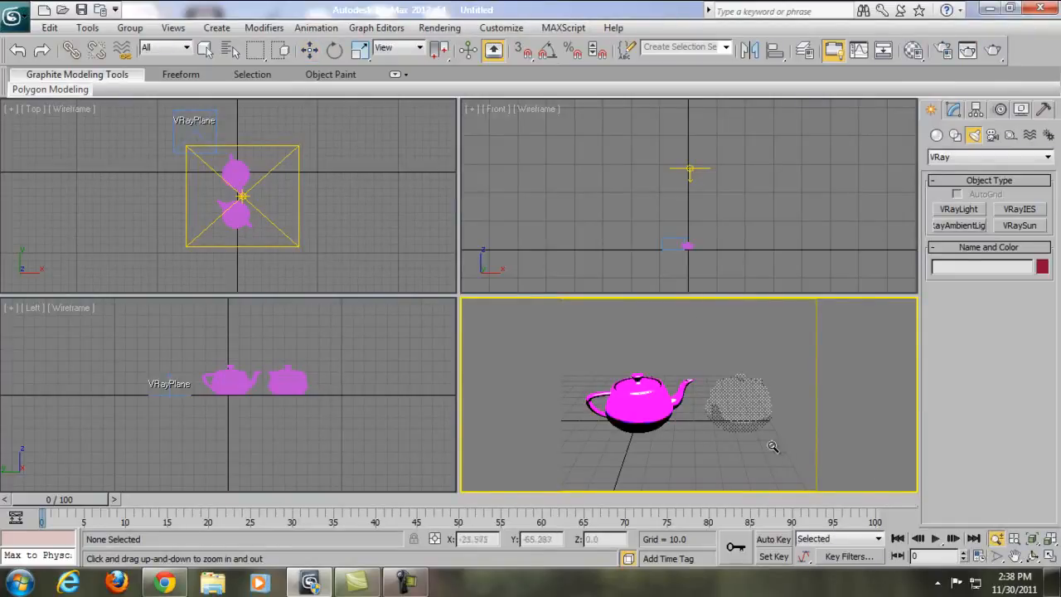
{"action": "left_click_drag", "start_coordinate": [772, 447], "coordinate": [773, 434]}
{"action": "middle_click_drag", "start_coordinate": [737, 435], "coordinate": [751, 433]}
{"action": "key", "text": "shift+q"}
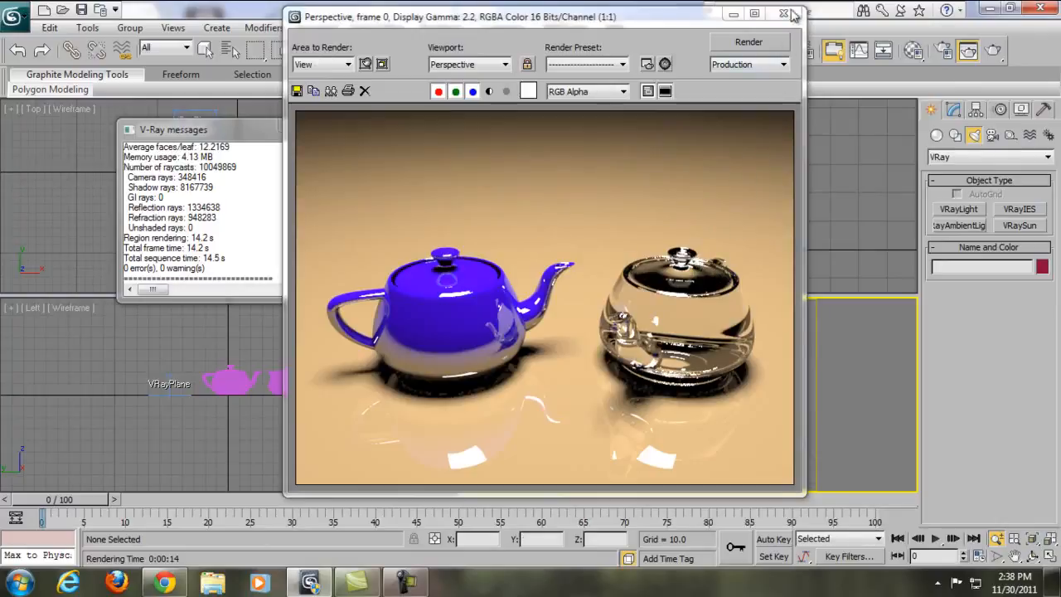
{"action": "left_click", "coordinate": [791, 15]}
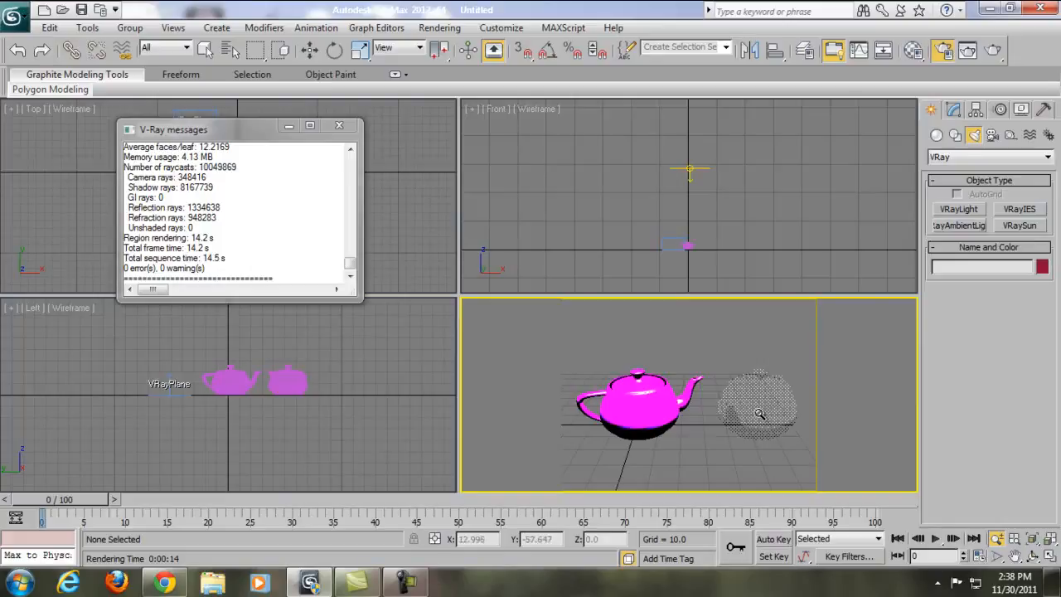
Open the render setup and review the V-Ray environment, adaptive subdivision image sampler and indirect illumination settings.
{"action": "key", "text": "F10"}
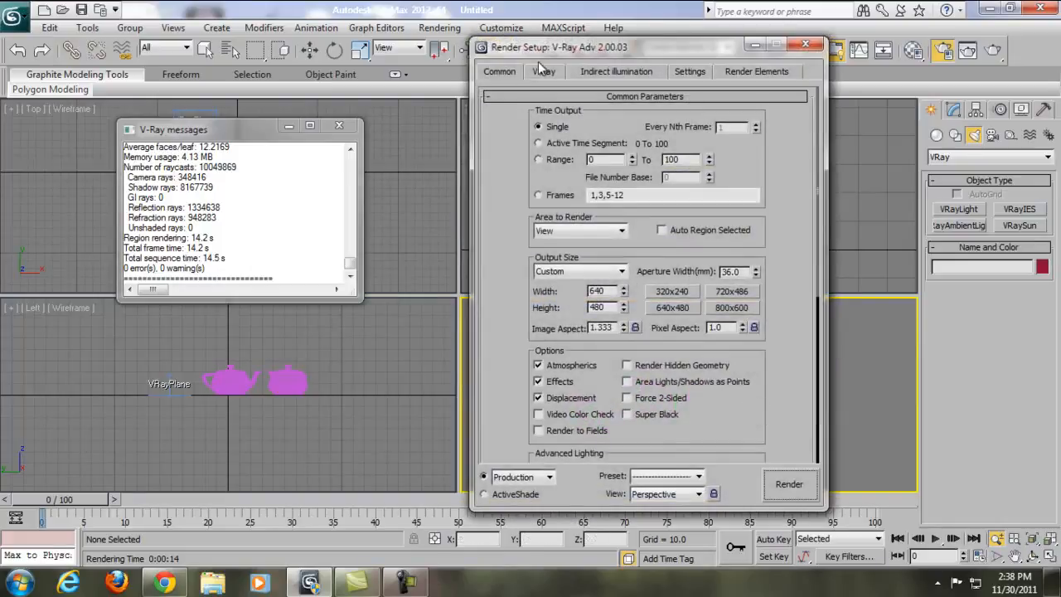
{"action": "left_click", "coordinate": [543, 73]}
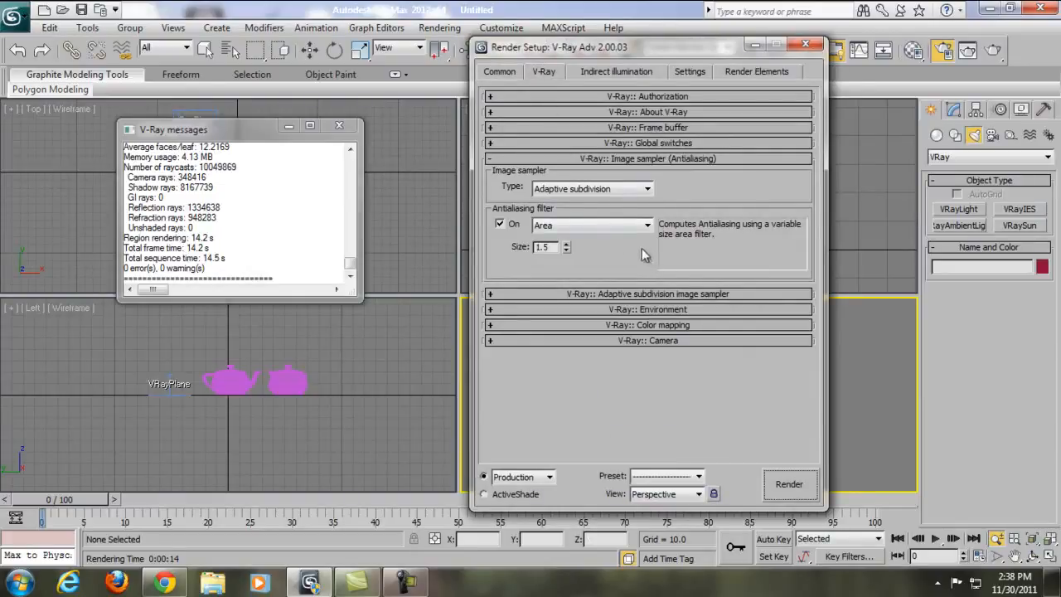
{"action": "left_click", "coordinate": [602, 309]}
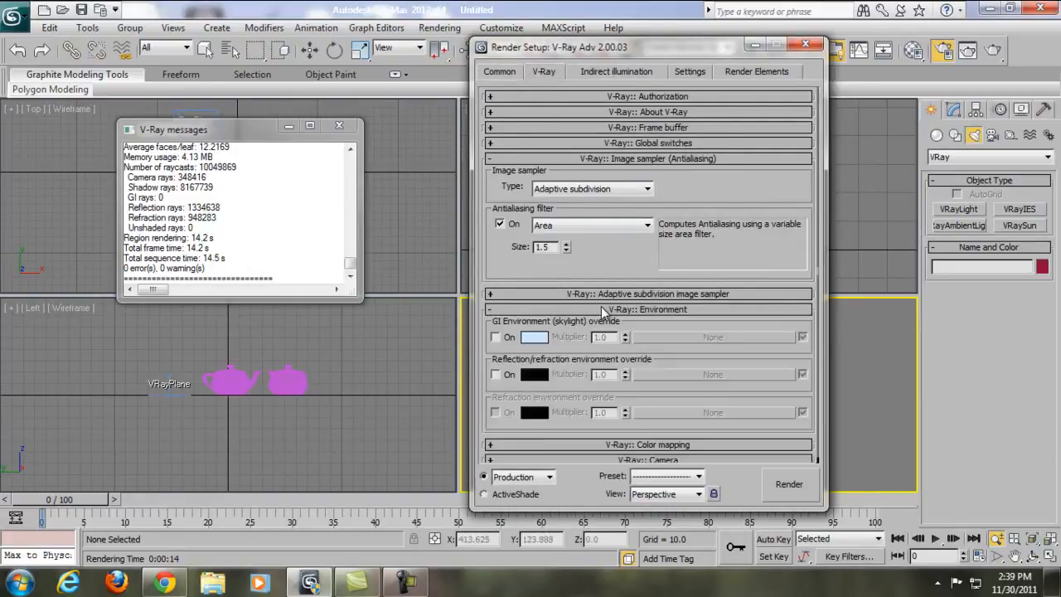
{"action": "left_click", "coordinate": [603, 309]}
{"action": "left_click", "coordinate": [608, 295]}
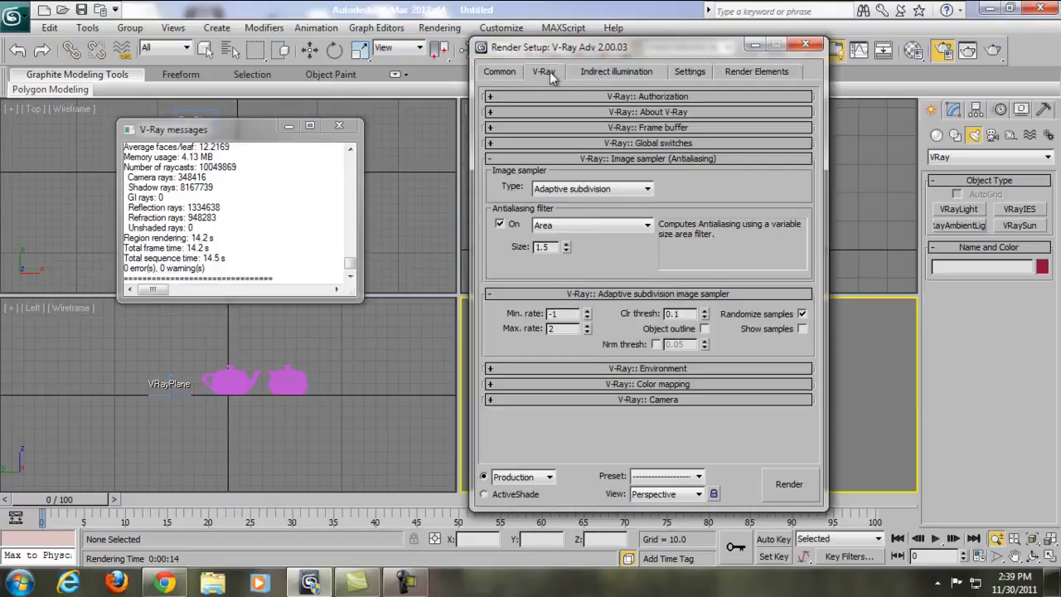
{"action": "left_click", "coordinate": [599, 70]}
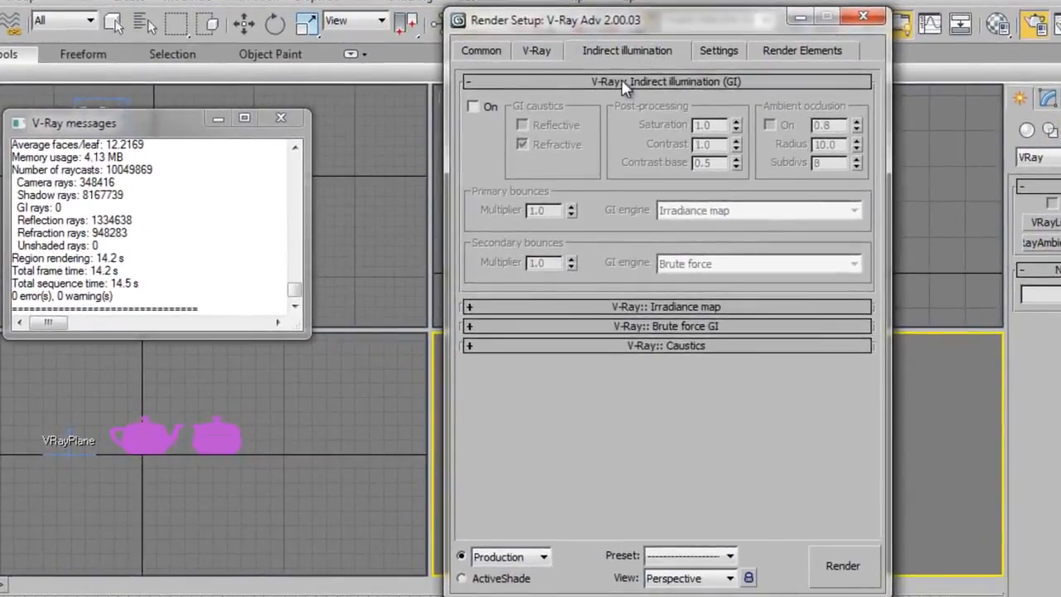
{"action": "left_click", "coordinate": [626, 83]}
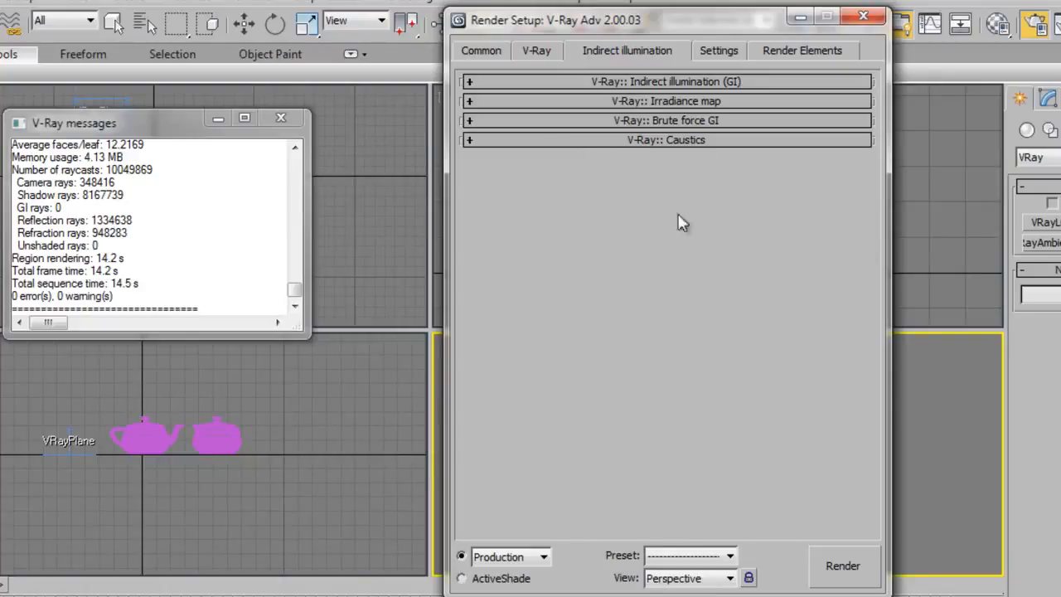
{"action": "left_click", "coordinate": [534, 51]}
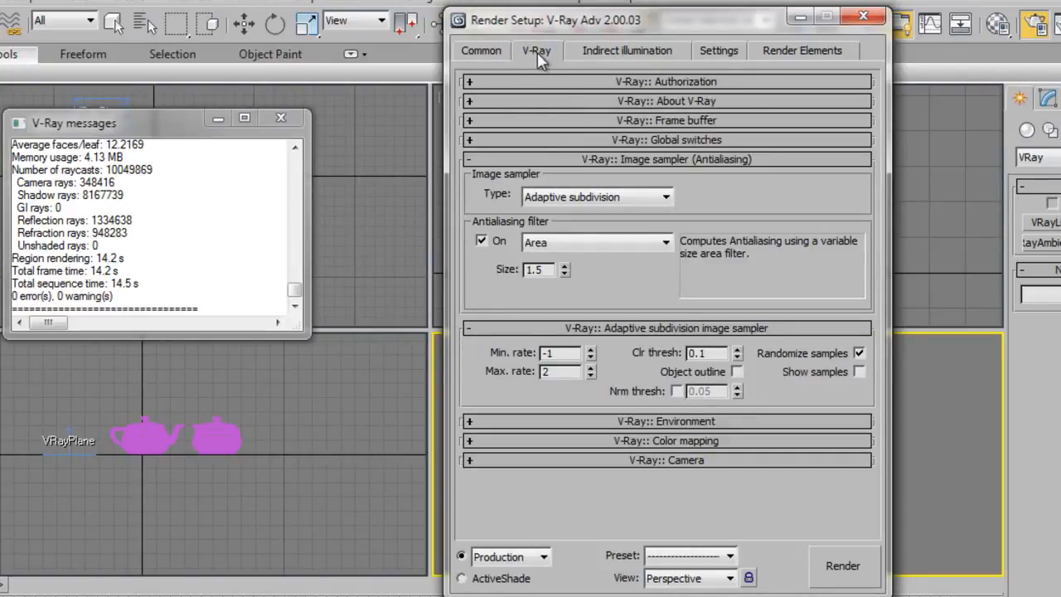
Turn on V-Ray caustics in the indirect illumination settings and close the render setup.
{"action": "left_click", "coordinate": [612, 60]}
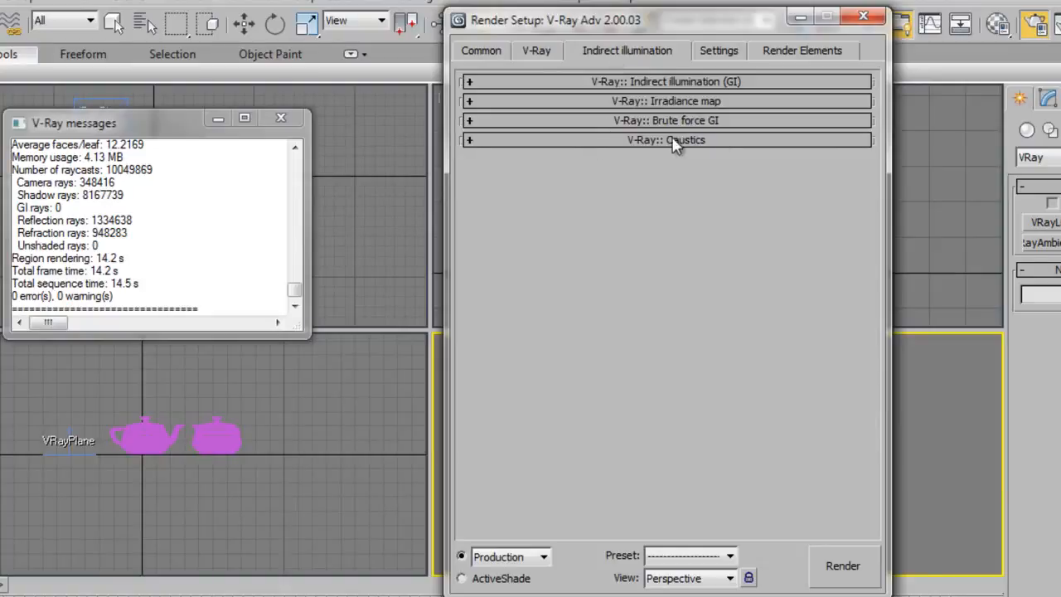
{"action": "left_click", "coordinate": [675, 143]}
{"action": "left_click", "coordinate": [487, 168]}
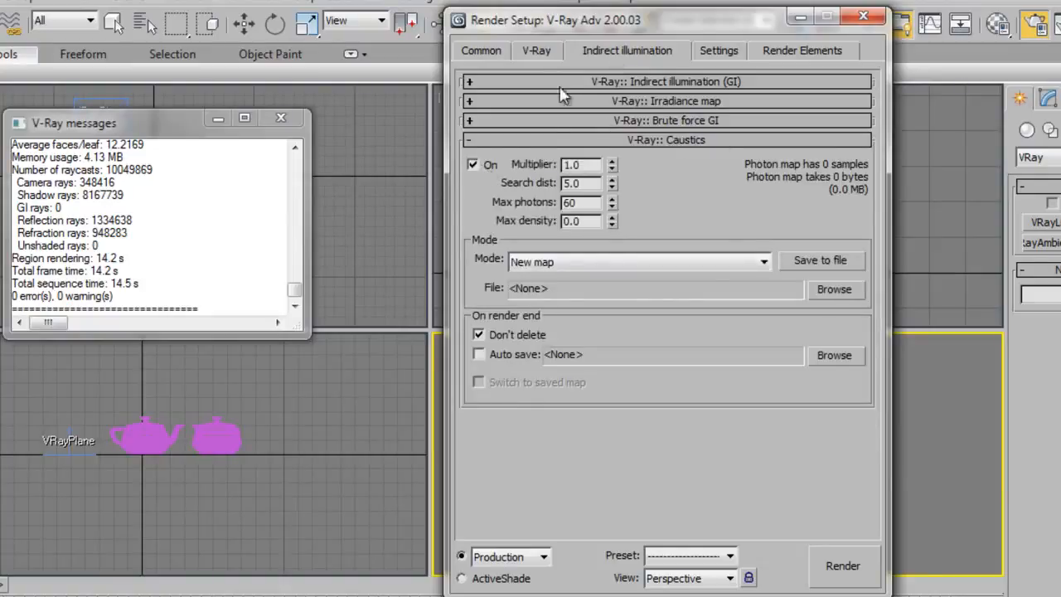
{"action": "left_click", "coordinate": [538, 52]}
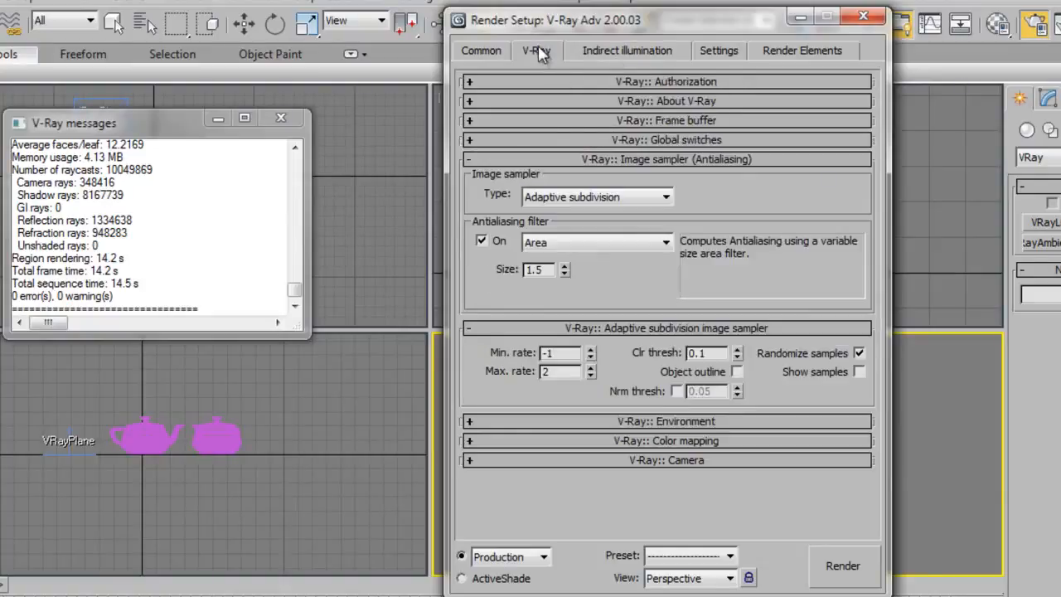
{"action": "left_click", "coordinate": [867, 20]}
Render the Perspective view with caustics and save the image to the desktop as a JPEG with a name beginning "teapot vray".
{"action": "key", "text": "shift+q"}
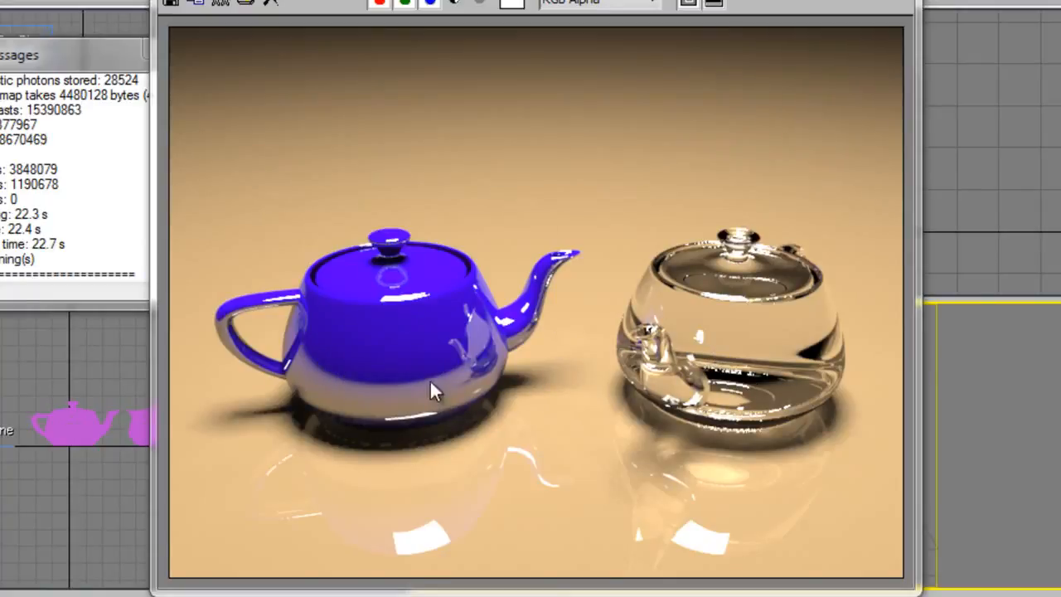
{"action": "left_click", "coordinate": [173, 3]}
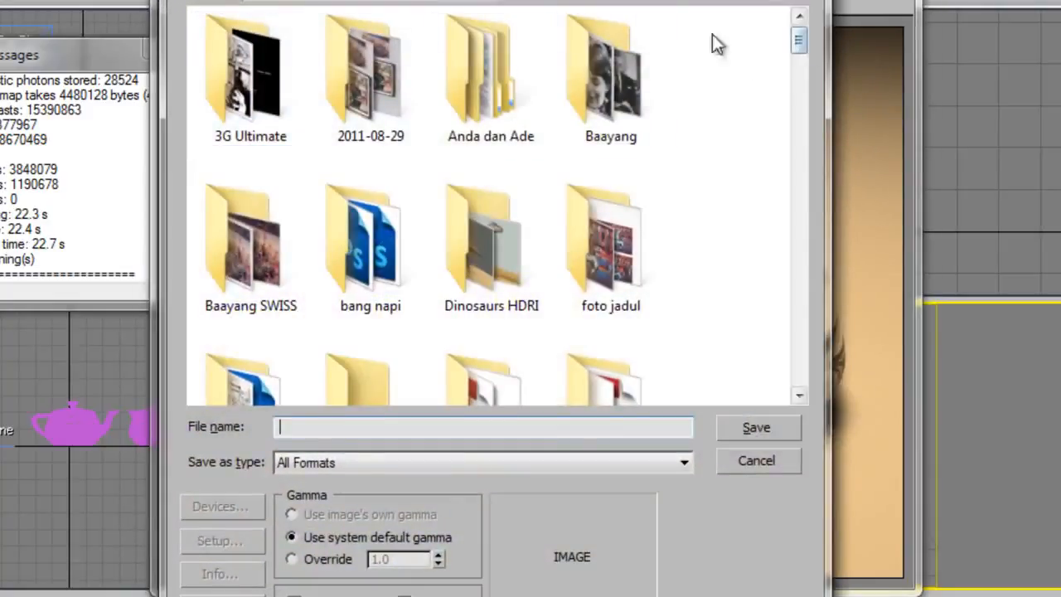
{"action": "left_click", "coordinate": [493, 3]}
{"action": "left_click", "coordinate": [383, 16]}
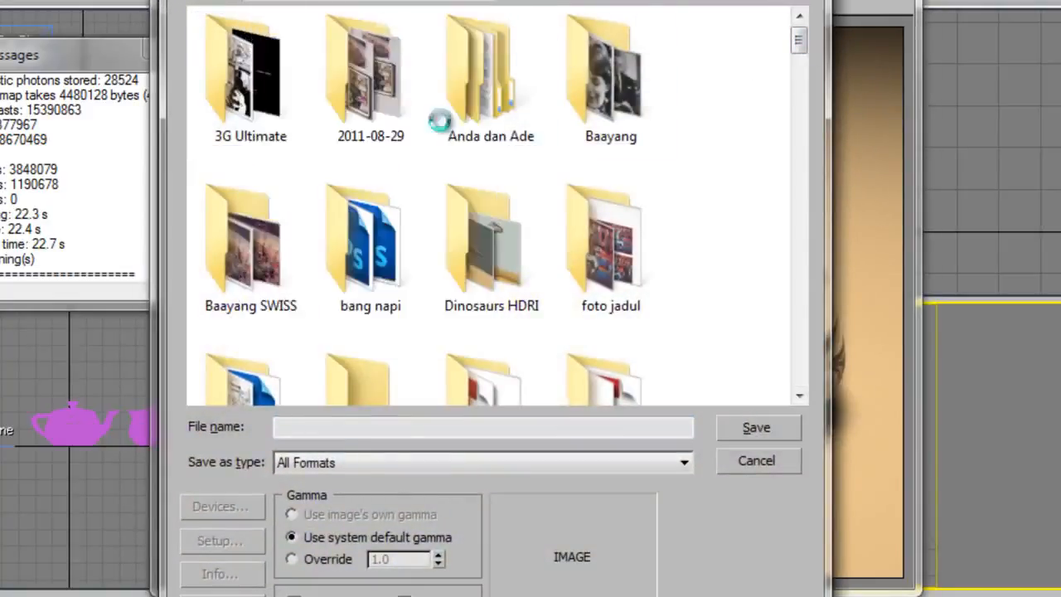
{"action": "left_click", "coordinate": [419, 426]}
{"action": "type", "text": "teapot"}
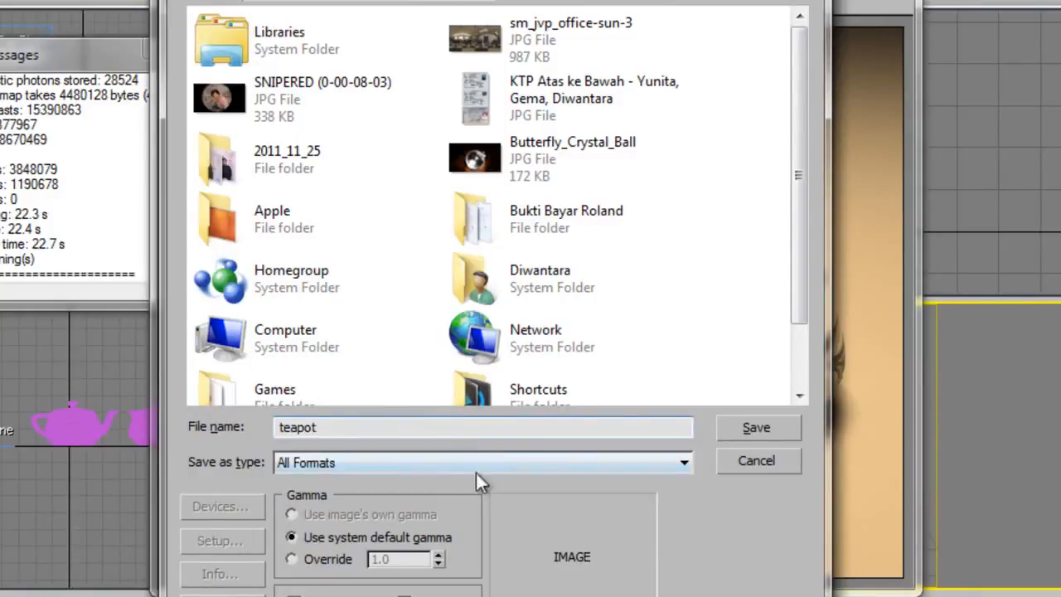
{"action": "left_click", "coordinate": [478, 470]}
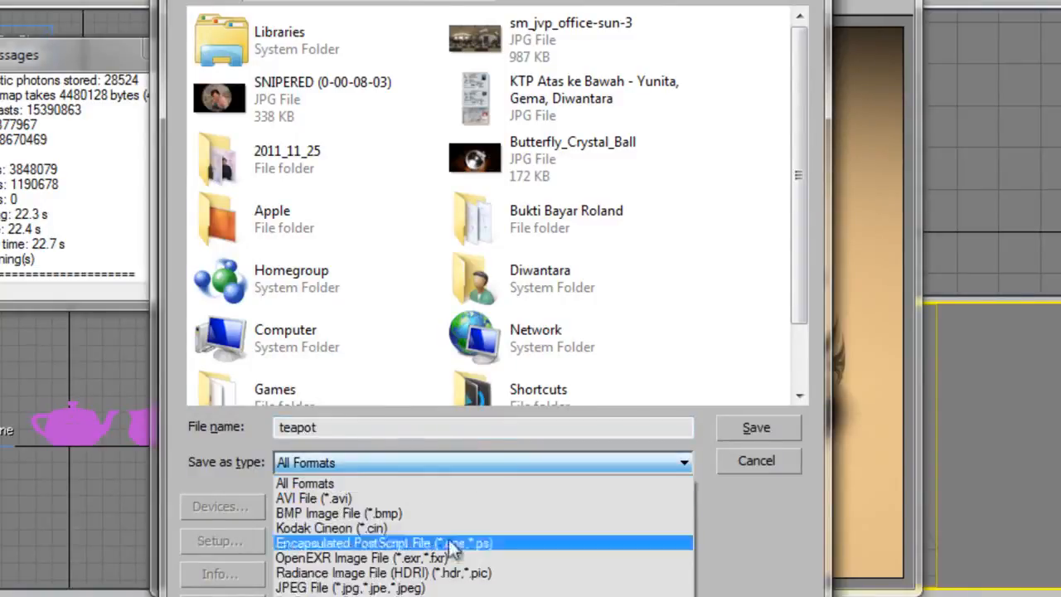
{"action": "left_click", "coordinate": [350, 588]}
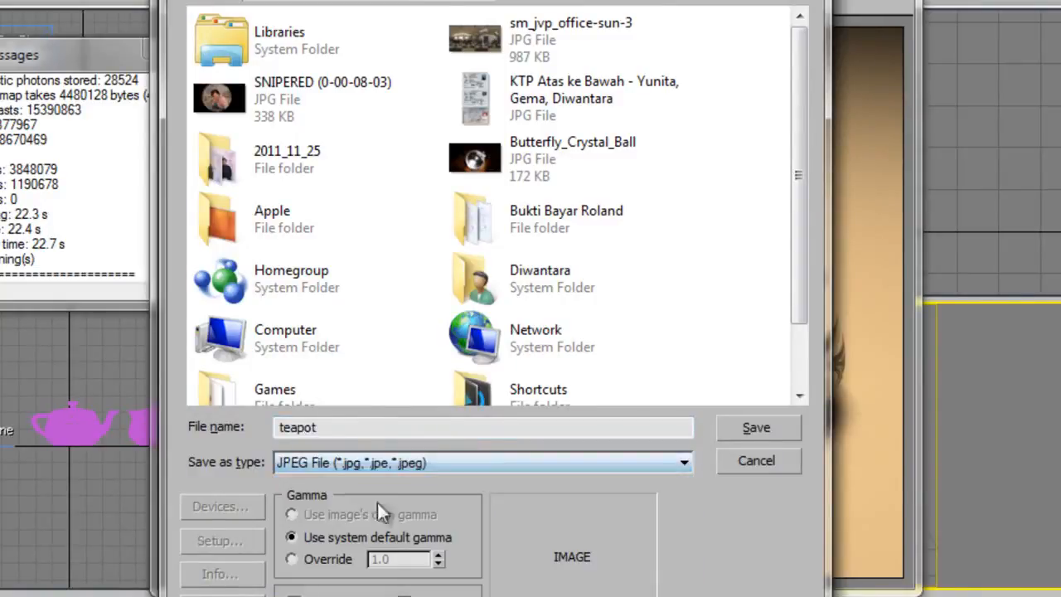
{"action": "double_click", "coordinate": [414, 428]}
{"action": "left_click", "coordinate": [338, 426]}
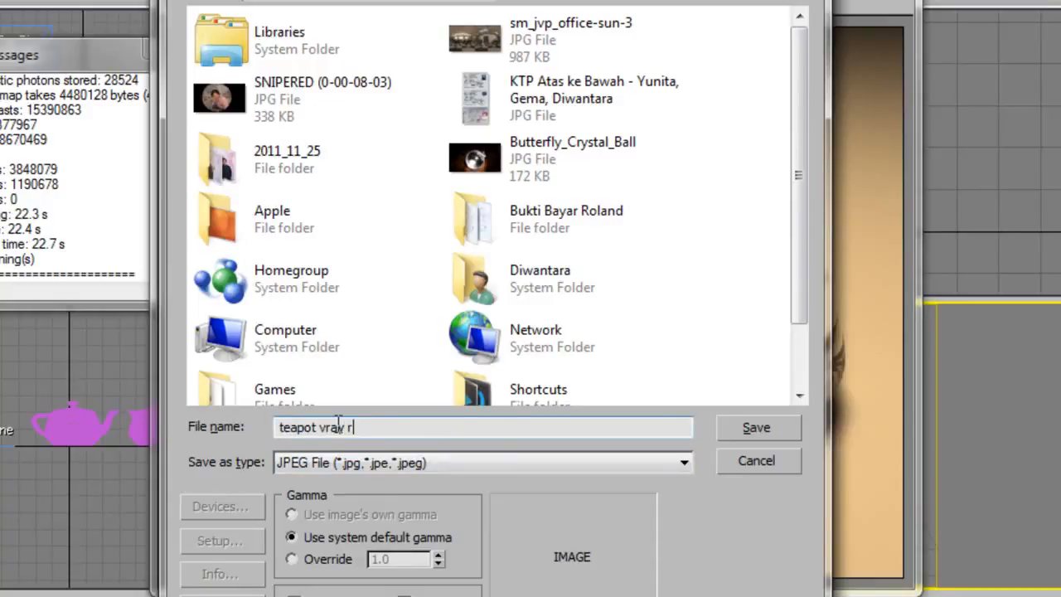
{"action": "key", "text": "Return"}
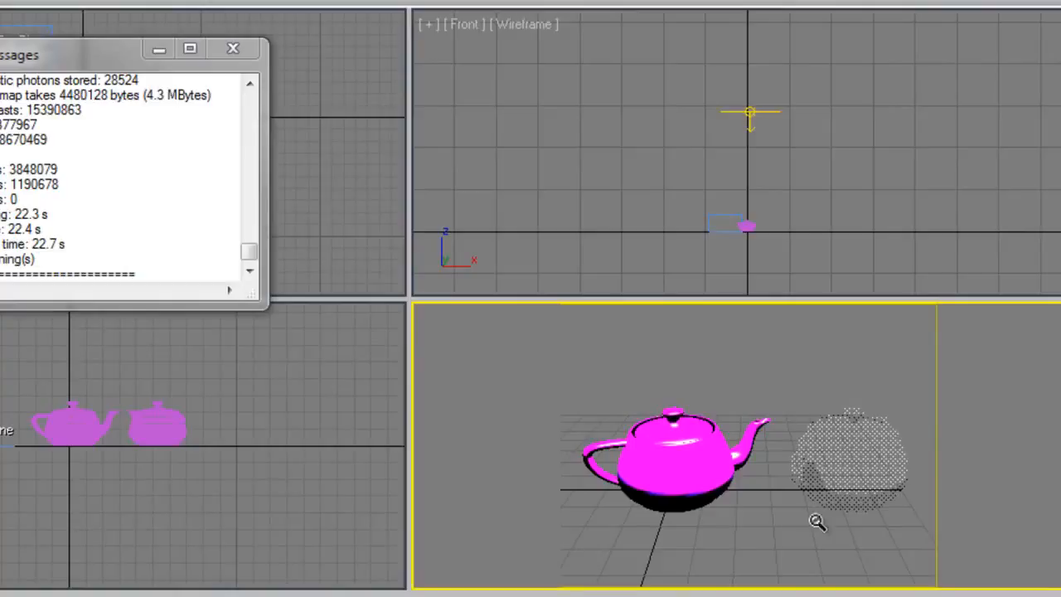
Set the render output size to the HDTV (video) preset at 1920x1080.
{"action": "middle_click_drag", "start_coordinate": [813, 503], "coordinate": [813, 498]}
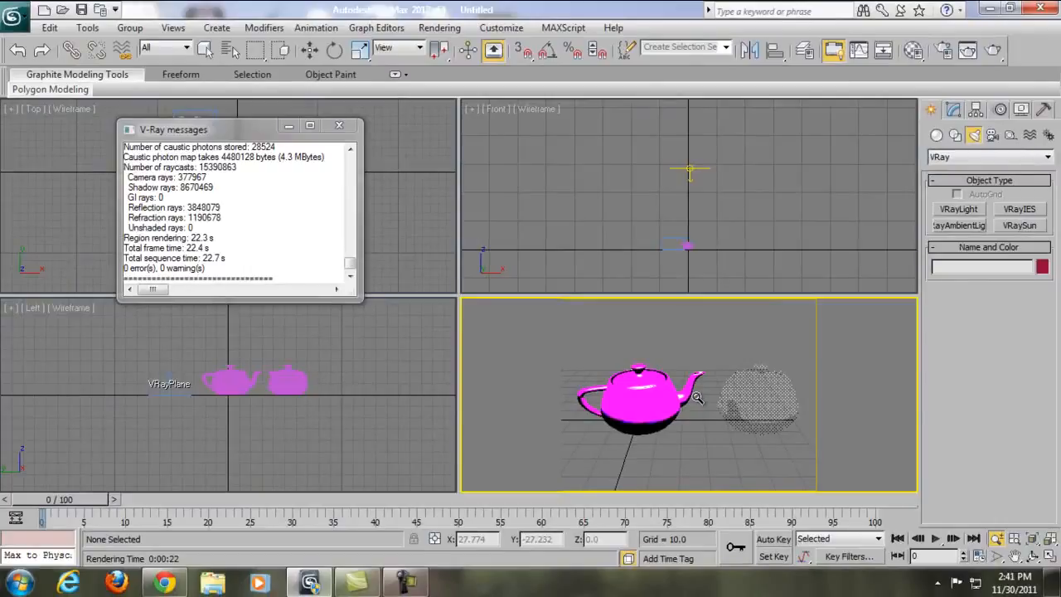
{"action": "key", "text": "F10"}
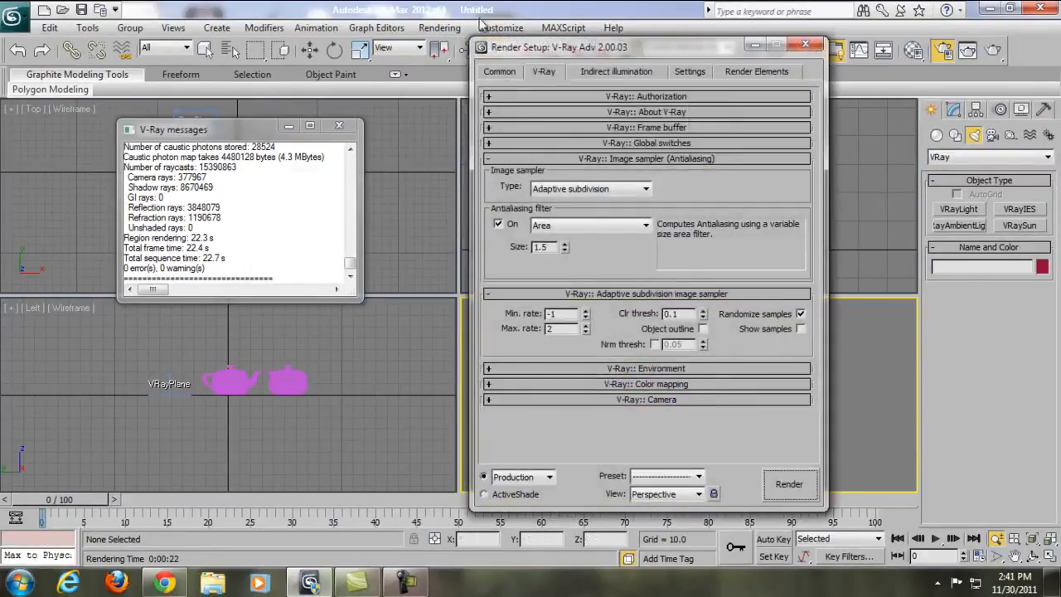
{"action": "left_click", "coordinate": [497, 72]}
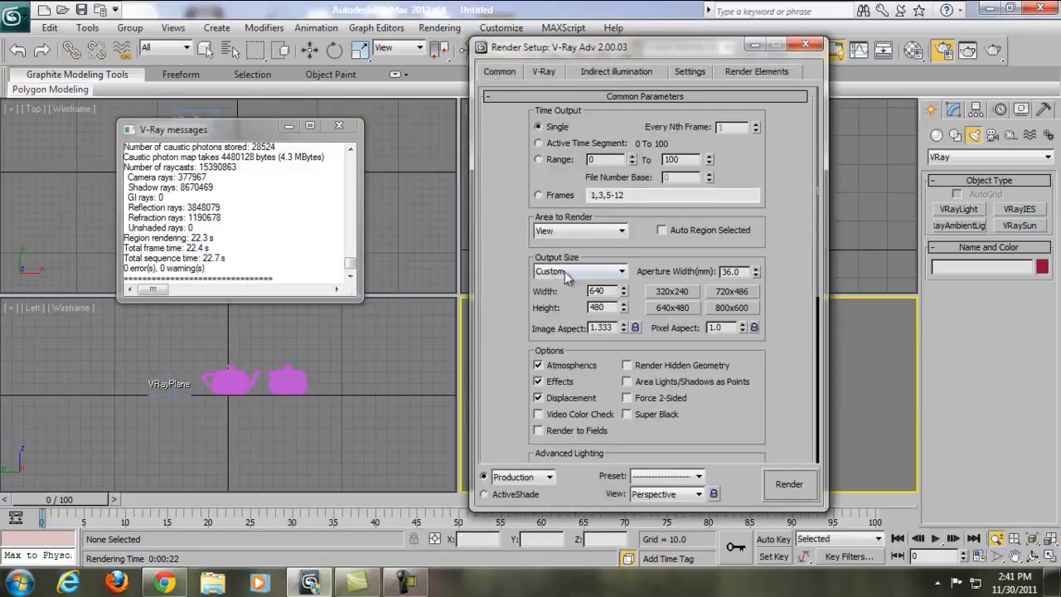
{"action": "left_click", "coordinate": [618, 275]}
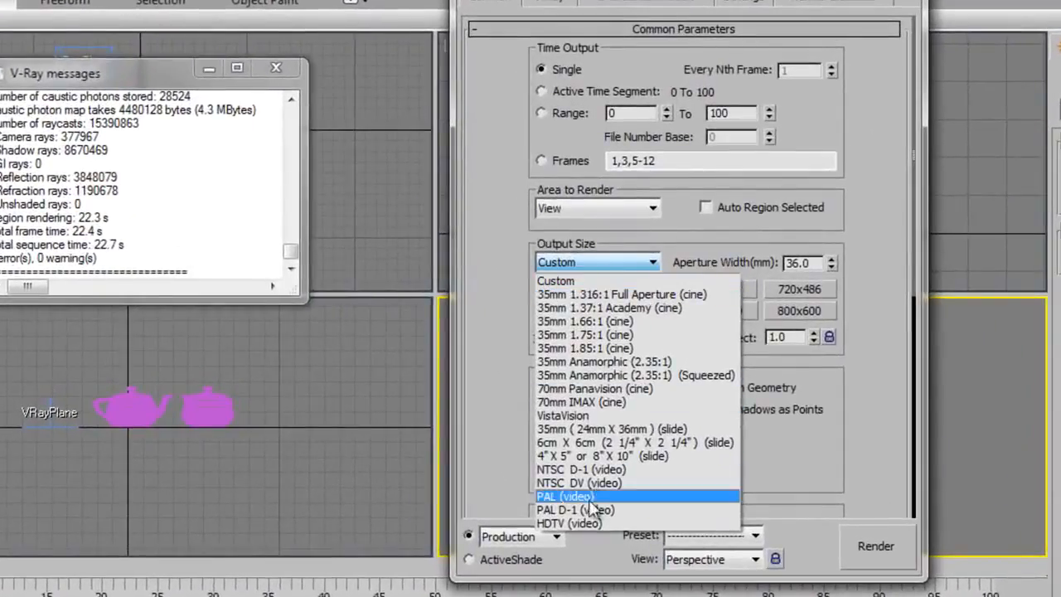
{"action": "left_click", "coordinate": [580, 522]}
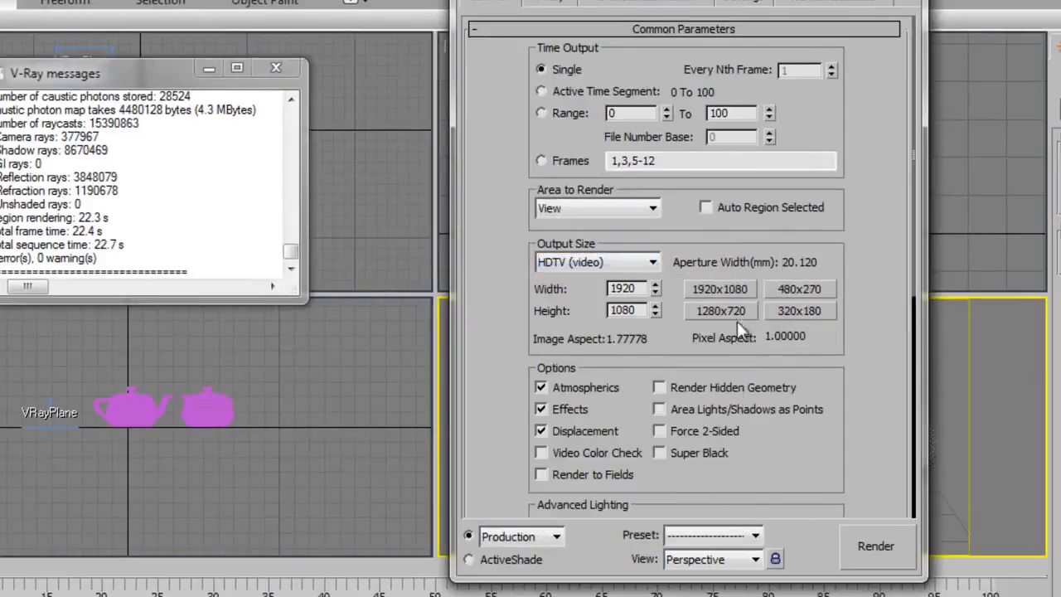
{"action": "left_click", "coordinate": [724, 290]}
{"action": "left_click", "coordinate": [794, 290]}
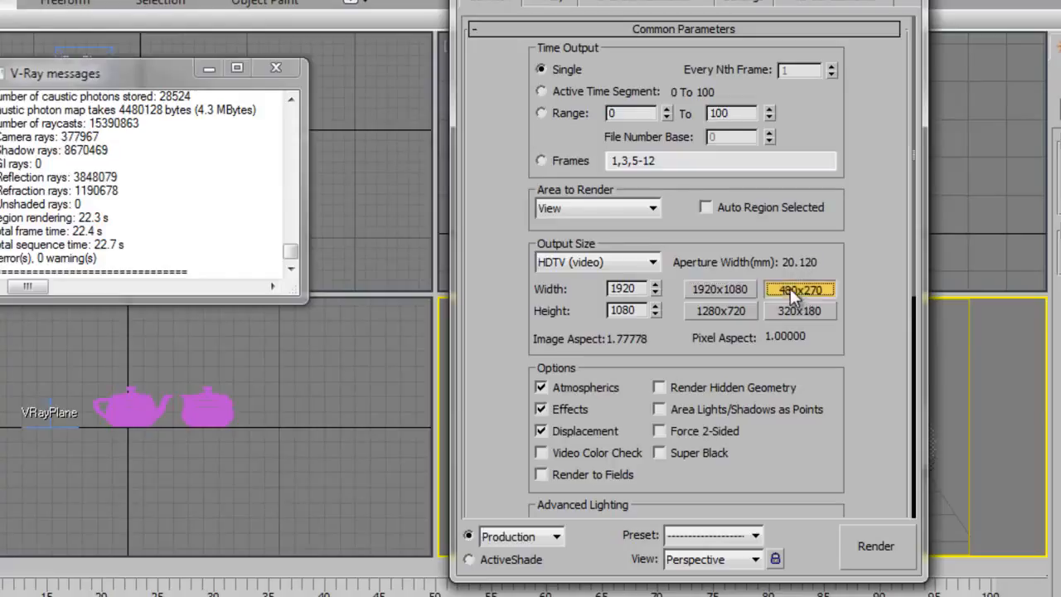
{"action": "left_click", "coordinate": [717, 289]}
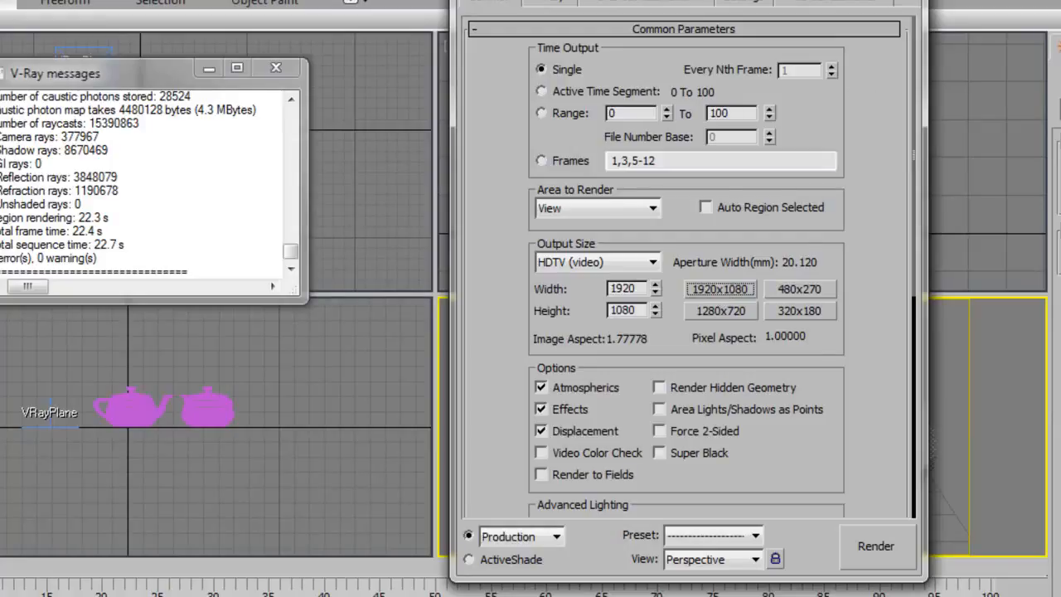
Render the Perspective view at the HDTV resolution, and close the rendered frame and the render setup.
{"action": "left_click_drag", "start_coordinate": [785, 0], "coordinate": [314, 4]}
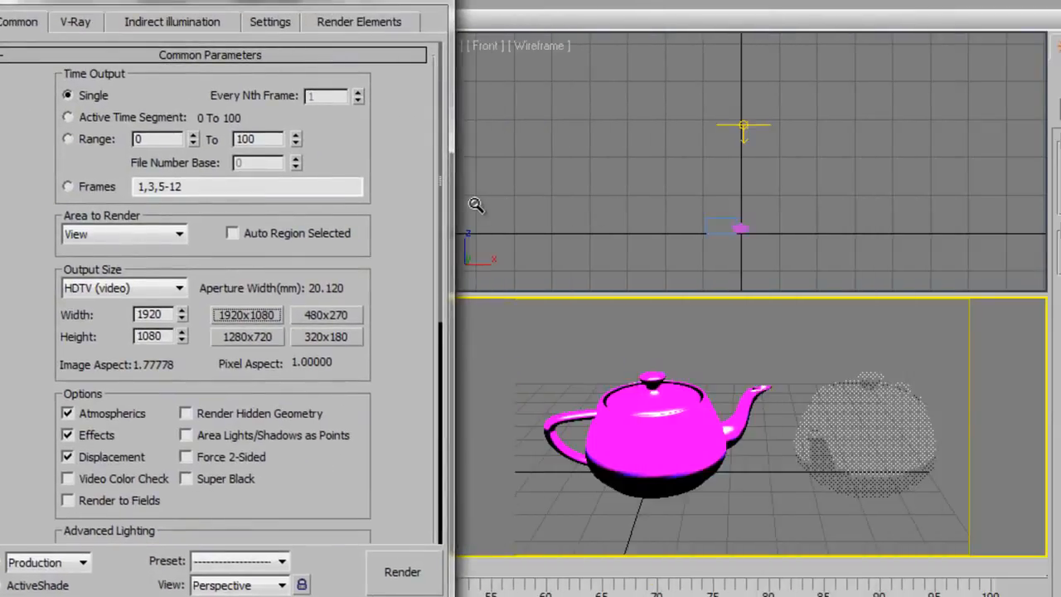
{"action": "key", "text": "shift+q"}
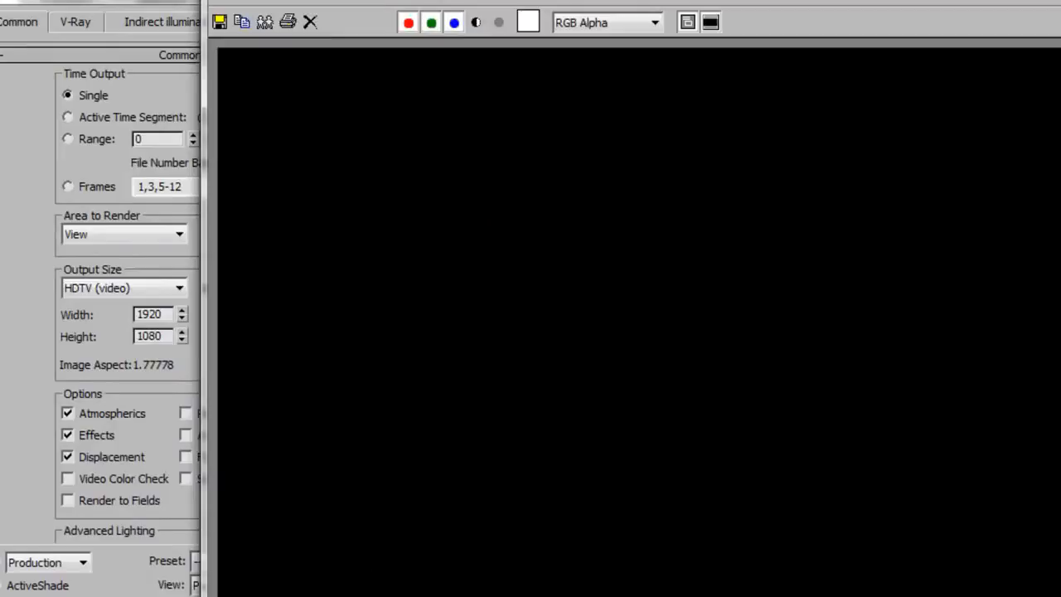
{"action": "left_click", "coordinate": [682, 593]}
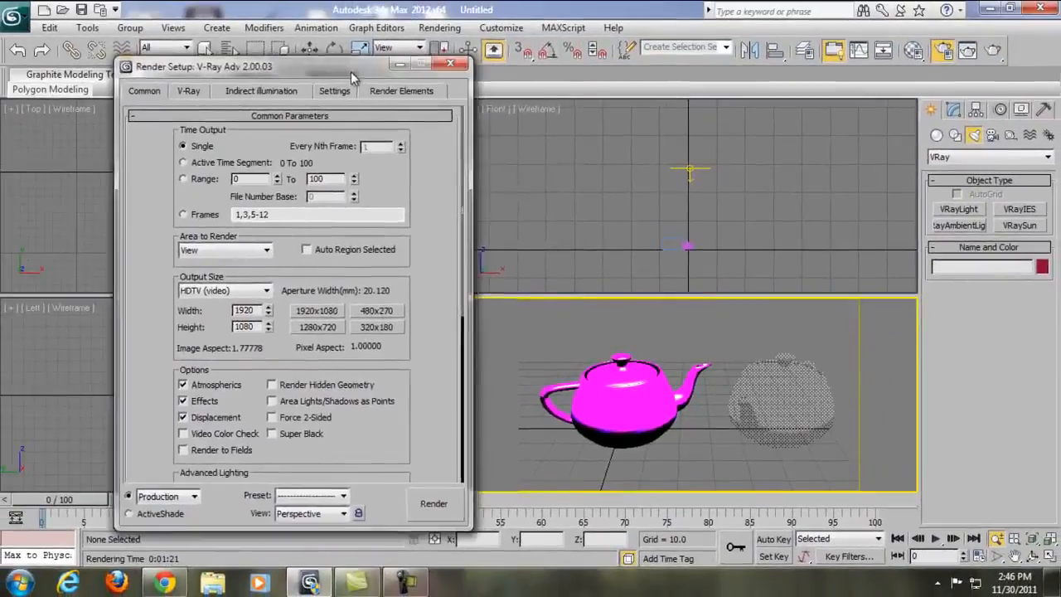
{"action": "left_click_drag", "start_coordinate": [350, 71], "coordinate": [446, 62]}
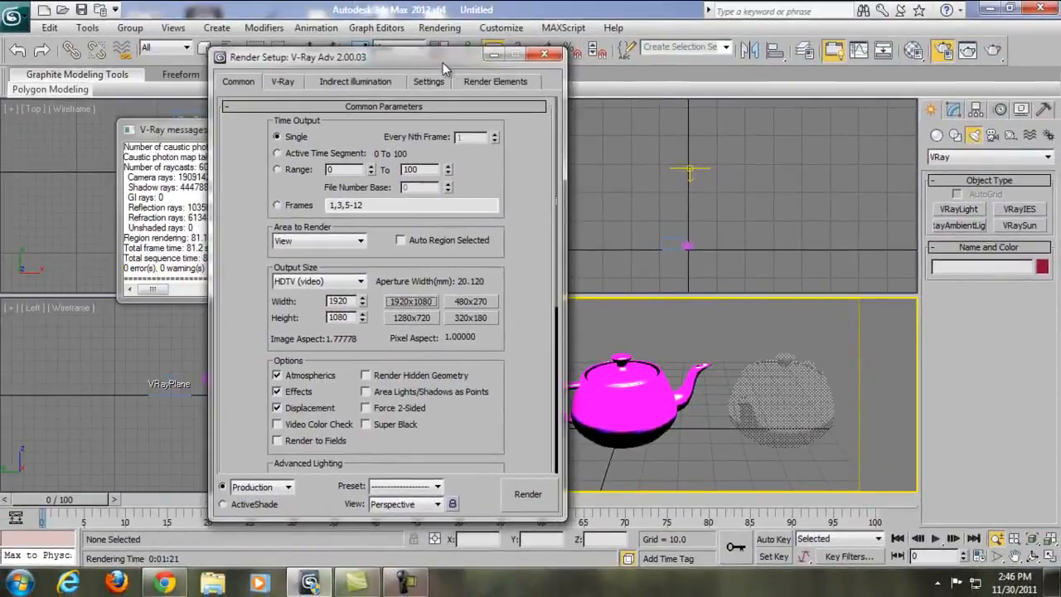
{"action": "left_click", "coordinate": [543, 56]}
Switch to Chrome and search Google Images for "hdri".
{"action": "left_click", "coordinate": [163, 585]}
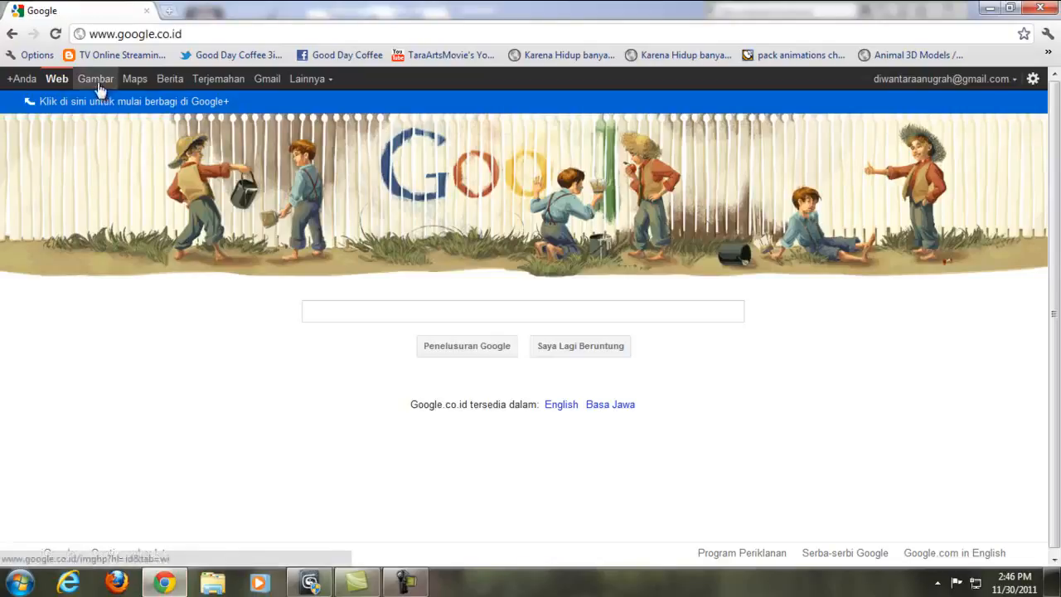
{"action": "left_click", "coordinate": [96, 80]}
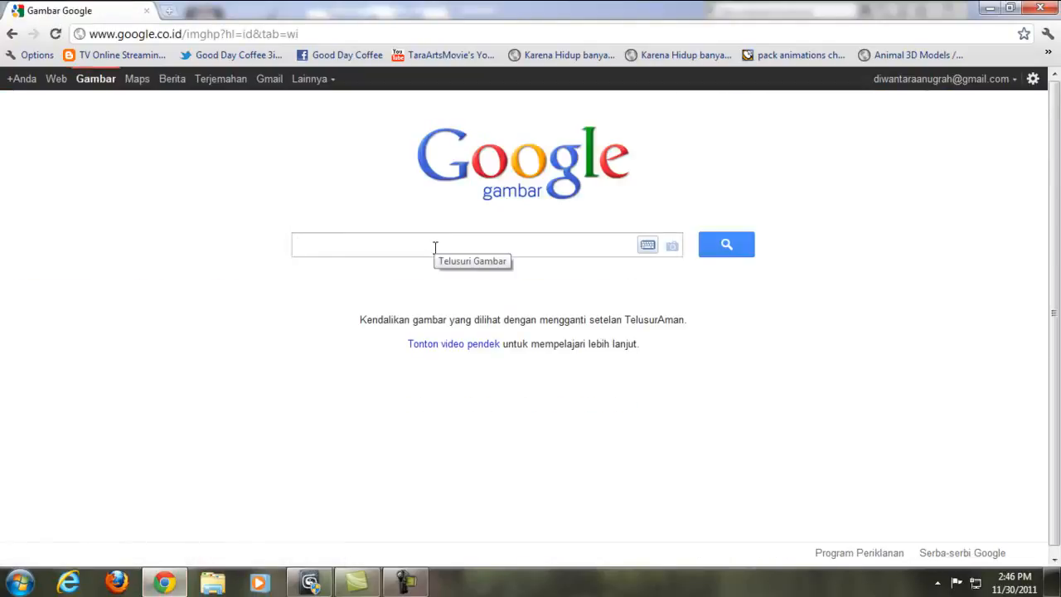
{"action": "type", "text": "hdri"}
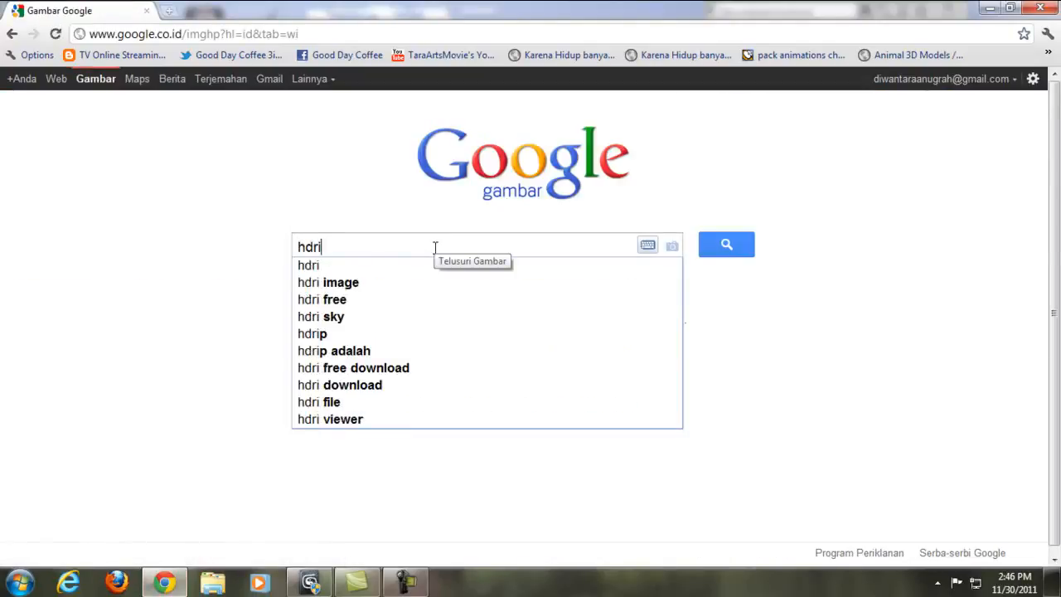
{"action": "key", "text": "Return"}
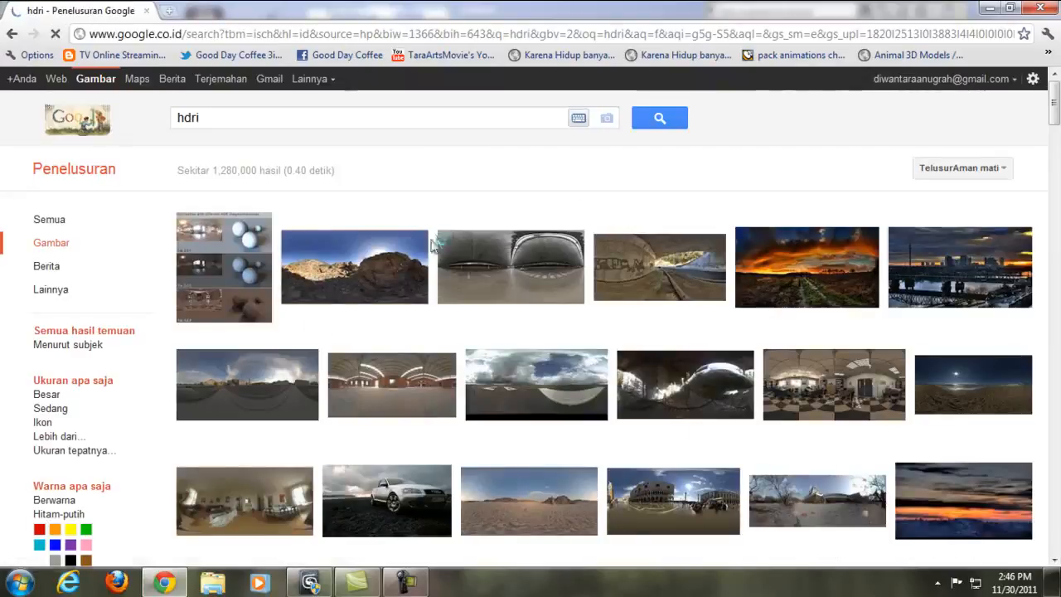
Preview several HDRI panoramas in the results and open the full-size office image sm_jvp_office-sun-3.jpg.
{"action": "mouse_move", "coordinate": [504, 279]}
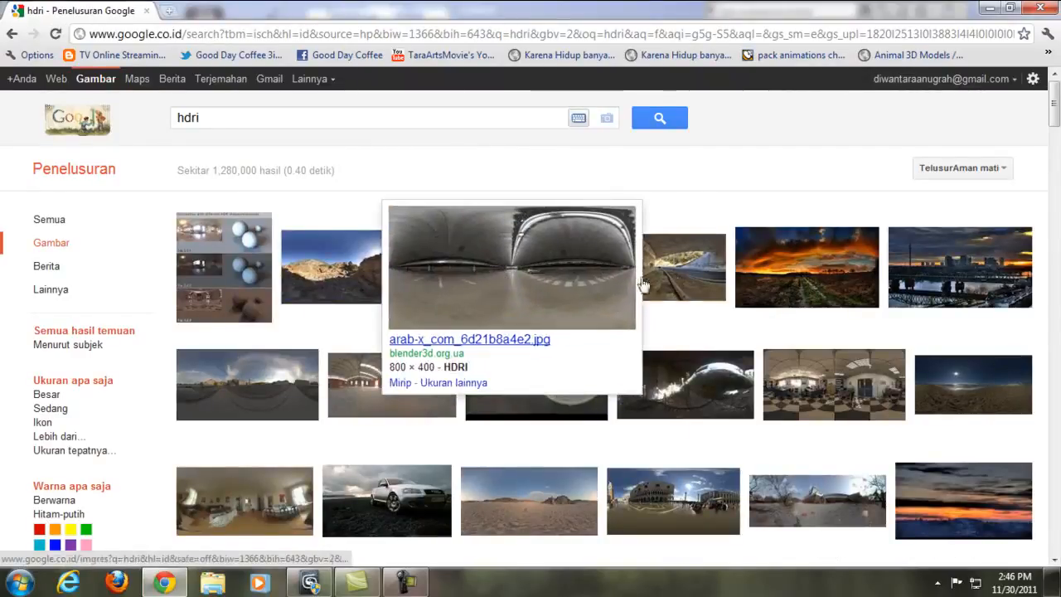
{"action": "mouse_move", "coordinate": [677, 280]}
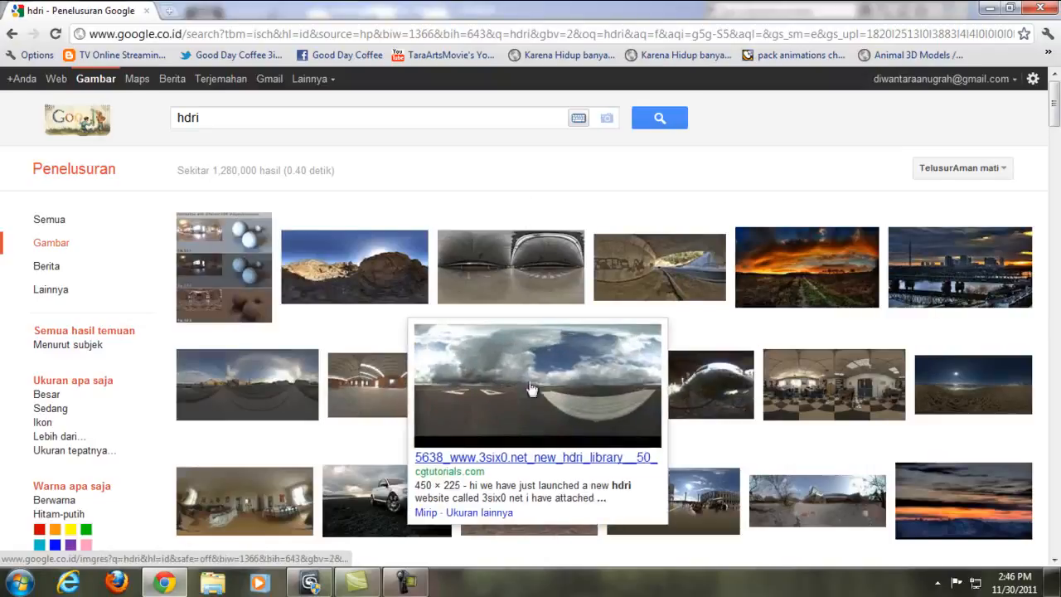
{"action": "mouse_move", "coordinate": [277, 393]}
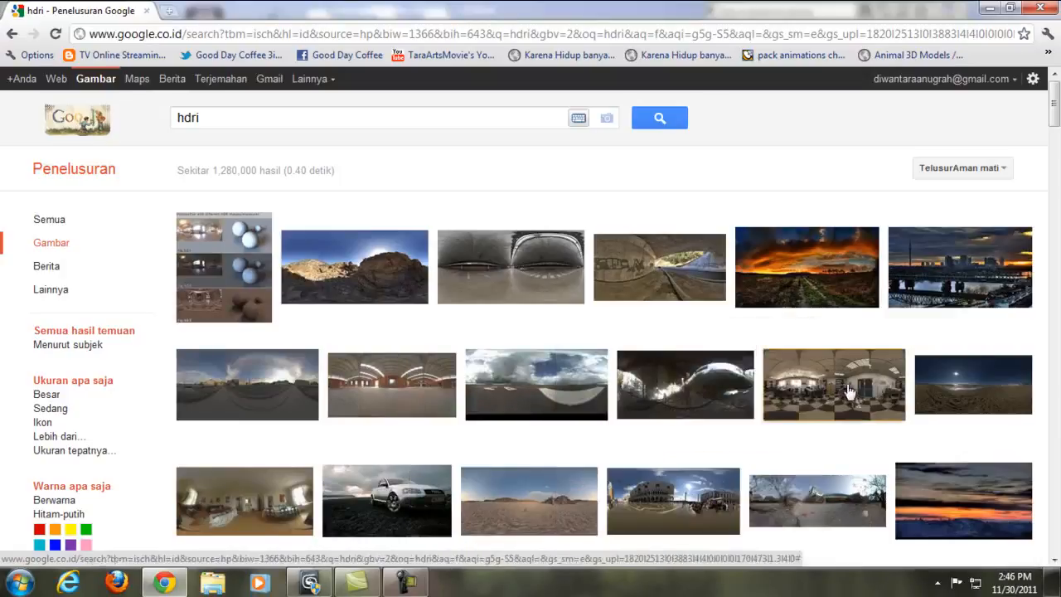
{"action": "mouse_move", "coordinate": [851, 391]}
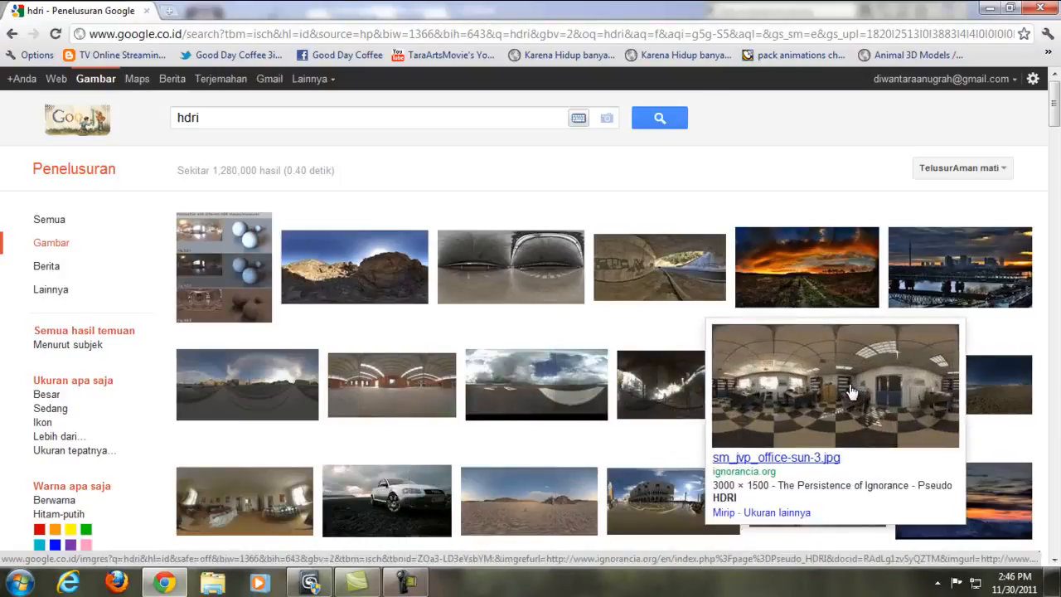
{"action": "left_click", "coordinate": [793, 394]}
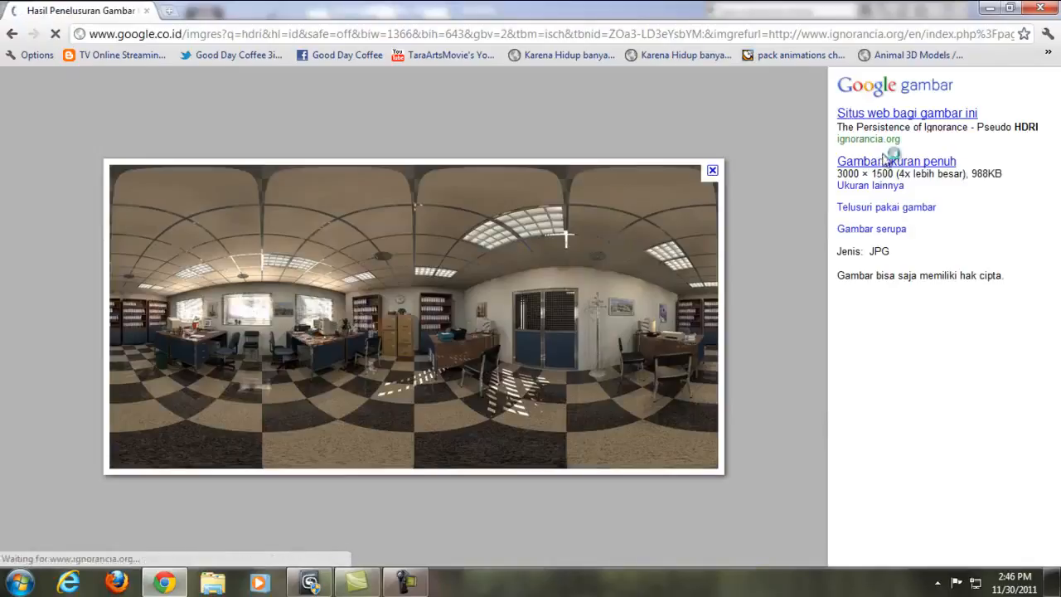
{"action": "left_click", "coordinate": [885, 161]}
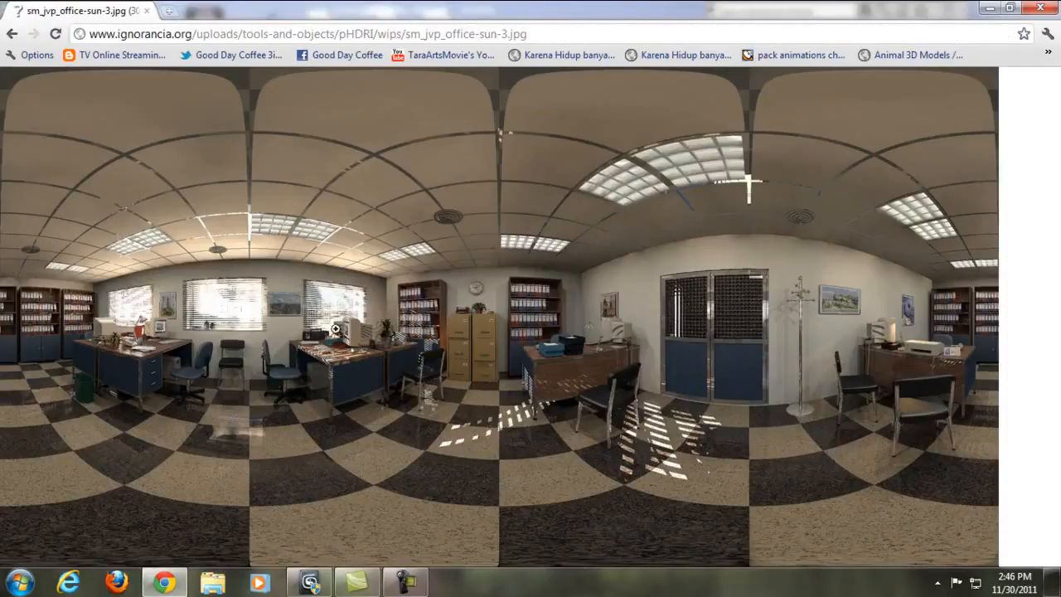
Examine the office panorama and its image saving options without saving it, and return to 3ds Max.
{"action": "left_click", "coordinate": [336, 330]}
{"action": "left_click", "coordinate": [697, 377]}
{"action": "right_click", "coordinate": [522, 176]}
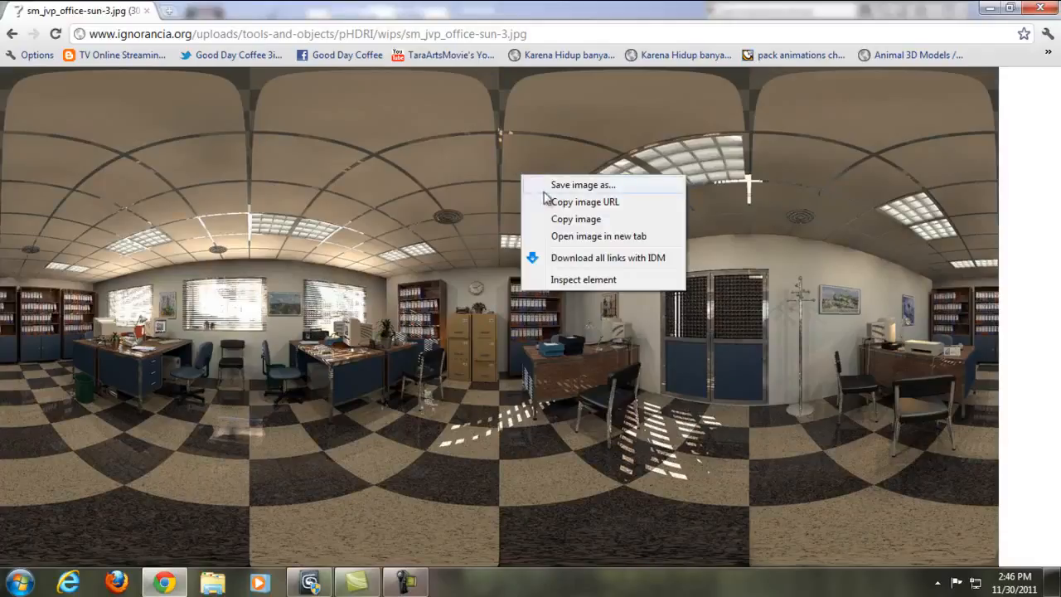
{"action": "key", "text": "Escape"}
{"action": "left_click", "coordinate": [775, 187]}
{"action": "left_click", "coordinate": [991, 9]}
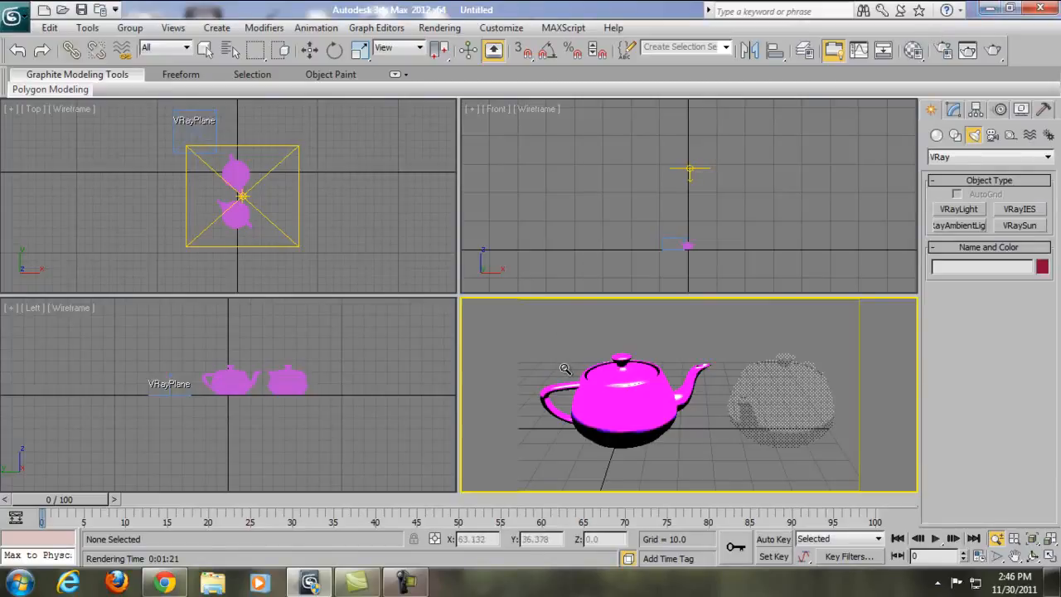
Open the Material Editor and select the unused 07 - Default sample slot.
{"action": "key", "text": "m"}
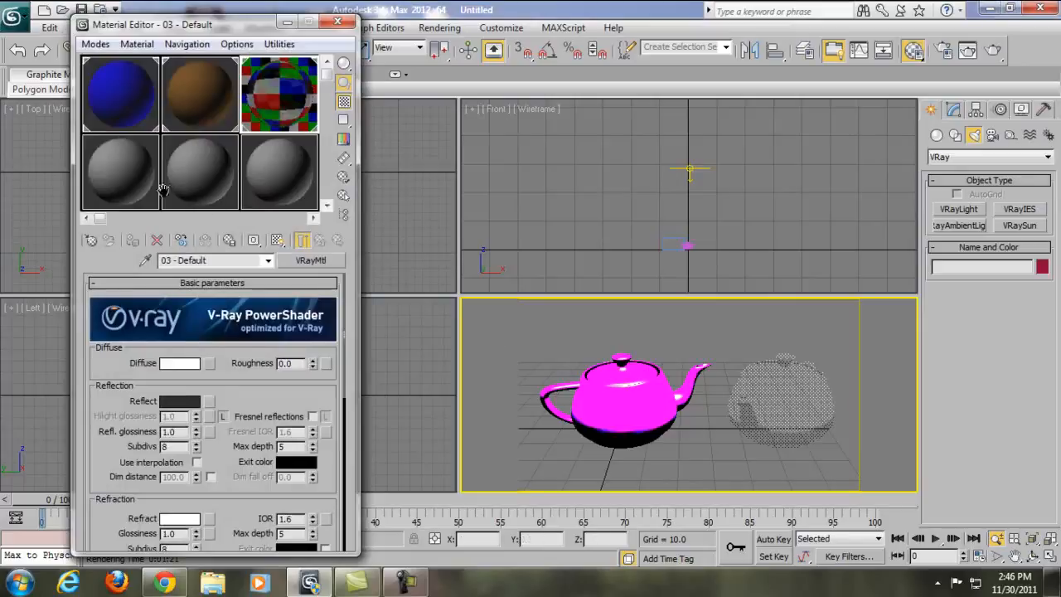
{"action": "left_click", "coordinate": [120, 184]}
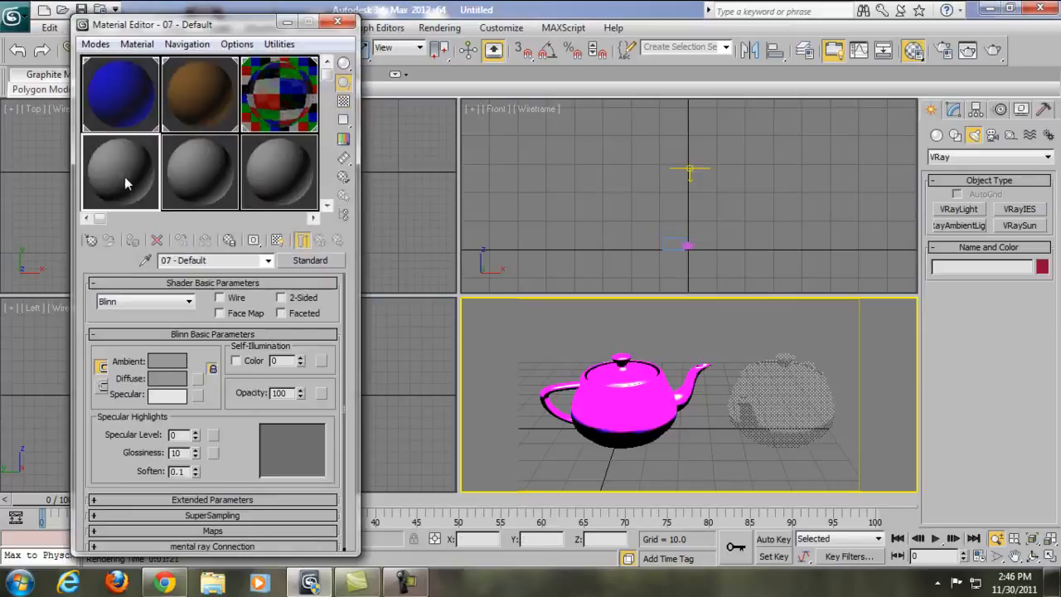
{"action": "left_click", "coordinate": [324, 260]}
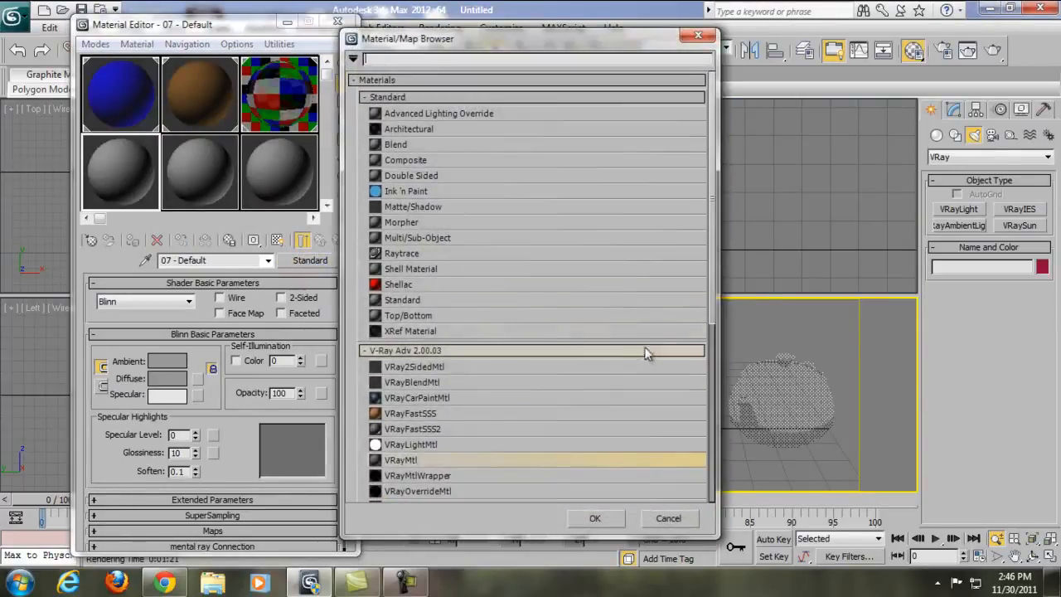
{"action": "scroll", "coordinate": [701, 330], "scroll_direction": "down", "scroll_amount": 3}
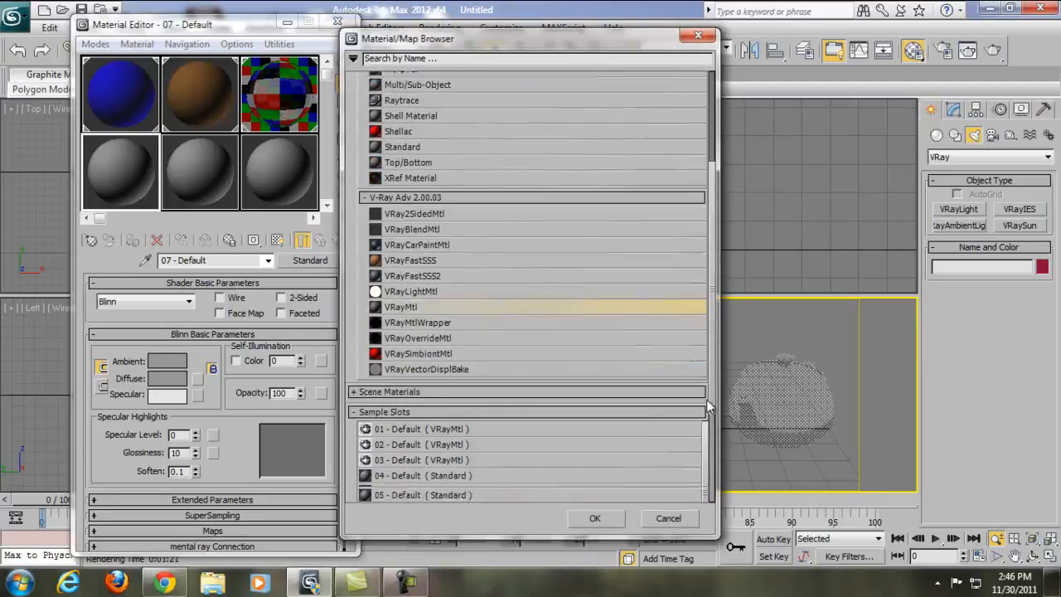
{"action": "left_click", "coordinate": [698, 34]}
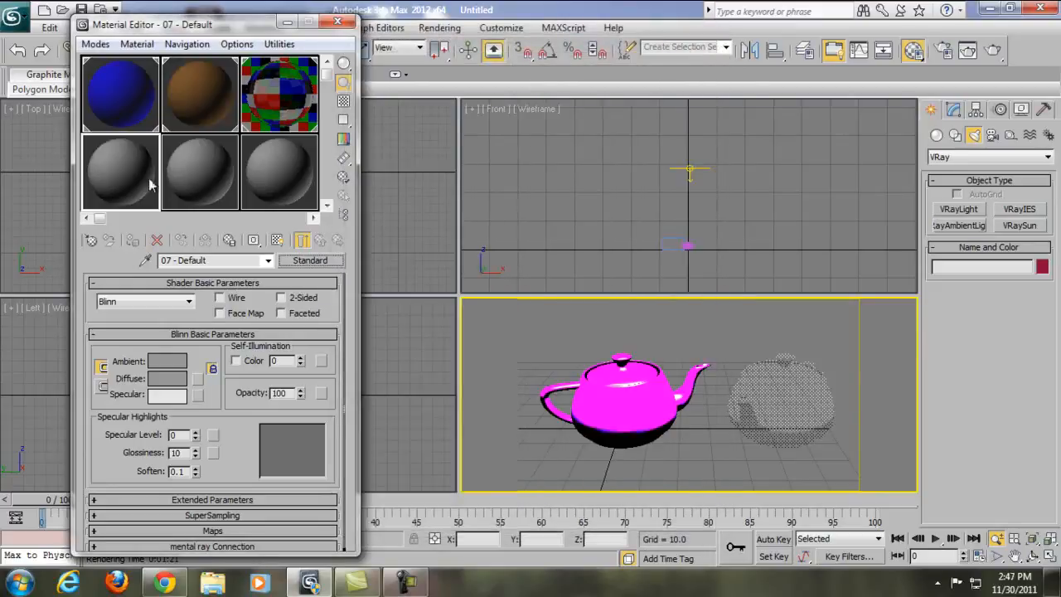
Load a VRayHDRI map from the Material/Map Browser into the selected sample slot.
{"action": "key", "text": "g"}
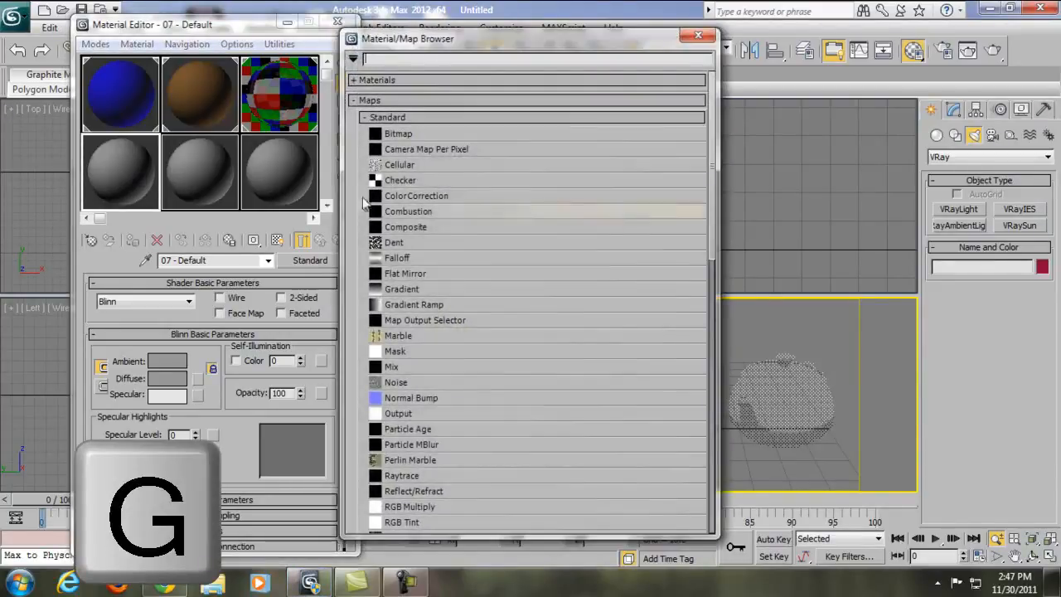
{"action": "left_click_drag", "start_coordinate": [711, 199], "coordinate": [640, 358]}
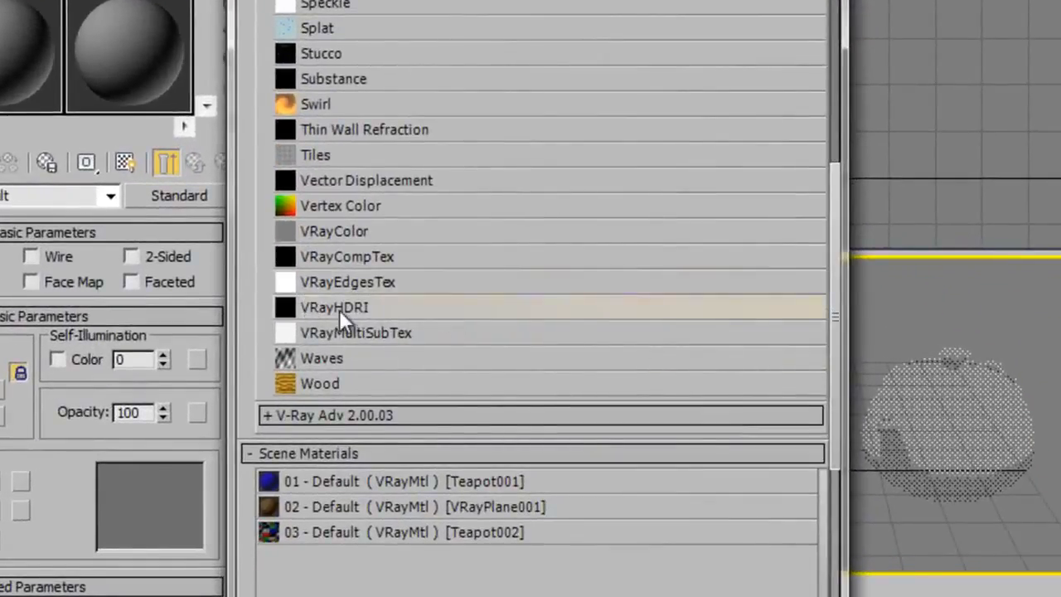
{"action": "double_click", "coordinate": [344, 307]}
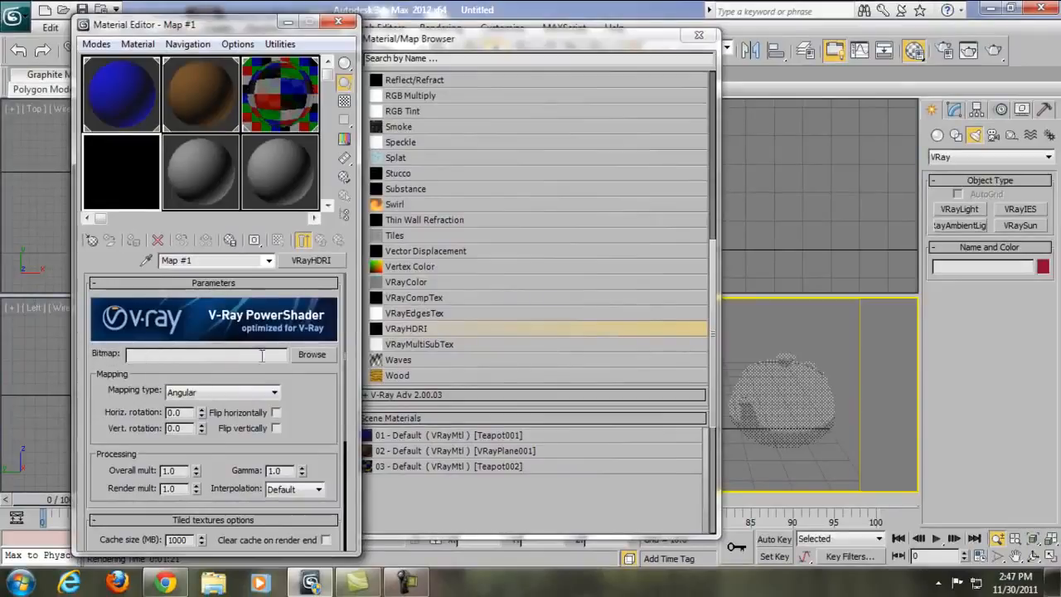
Assign the Church_HarvestLobby HDR image as the VRayHDRI map's bitmap and close the Material/Map Browser.
{"action": "left_click", "coordinate": [307, 356]}
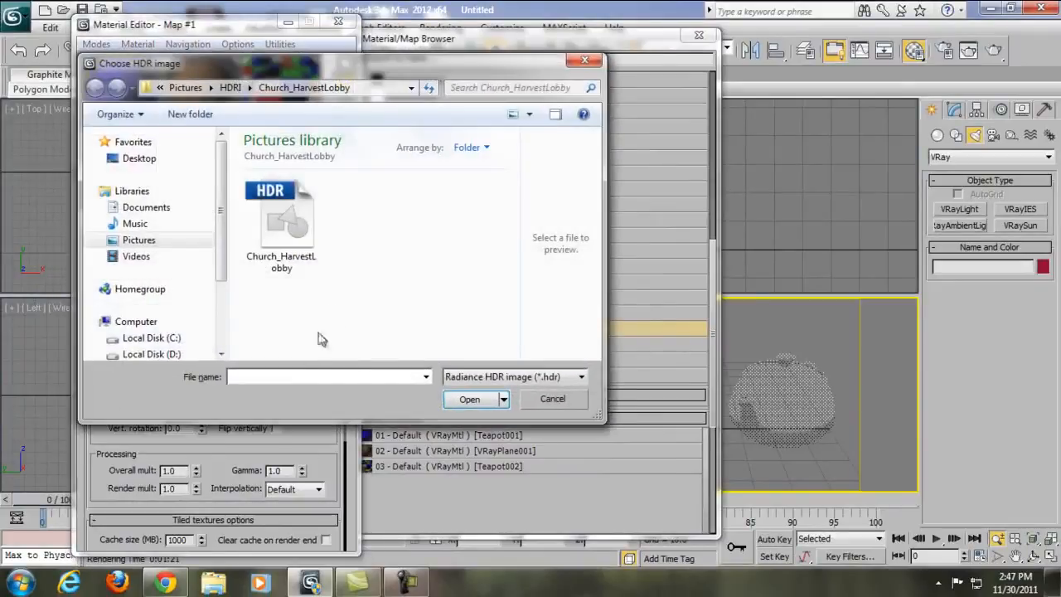
{"action": "left_click", "coordinate": [297, 221]}
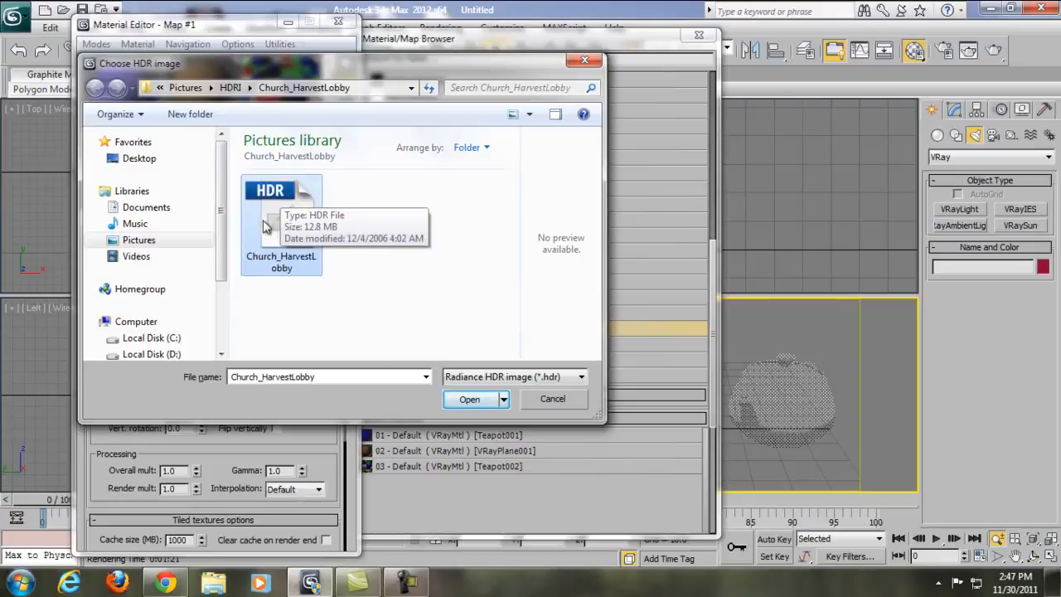
{"action": "left_click", "coordinate": [166, 583]}
{"action": "left_click", "coordinate": [171, 588]}
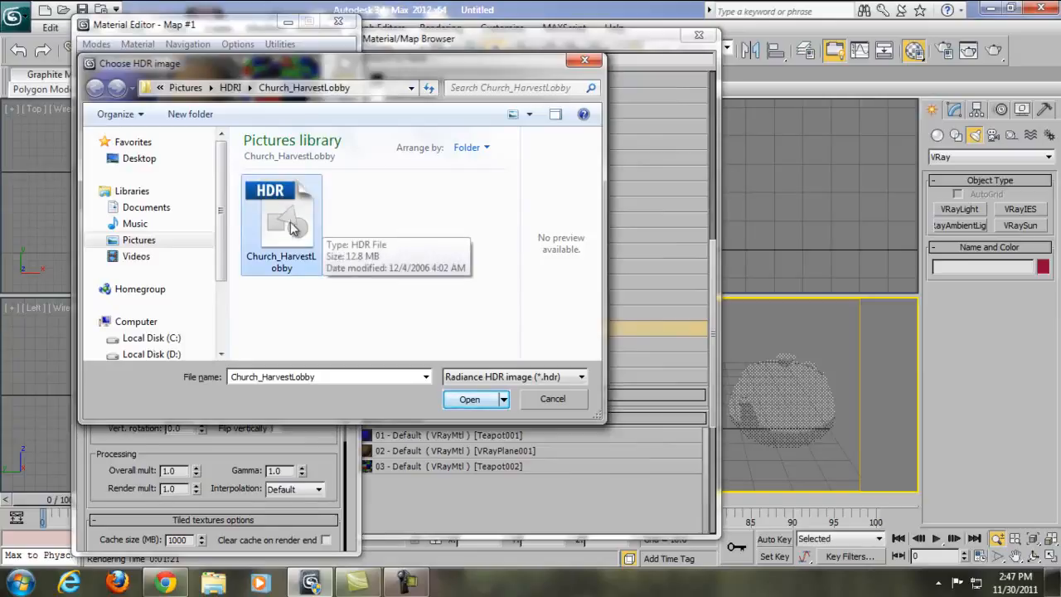
{"action": "left_click", "coordinate": [467, 401]}
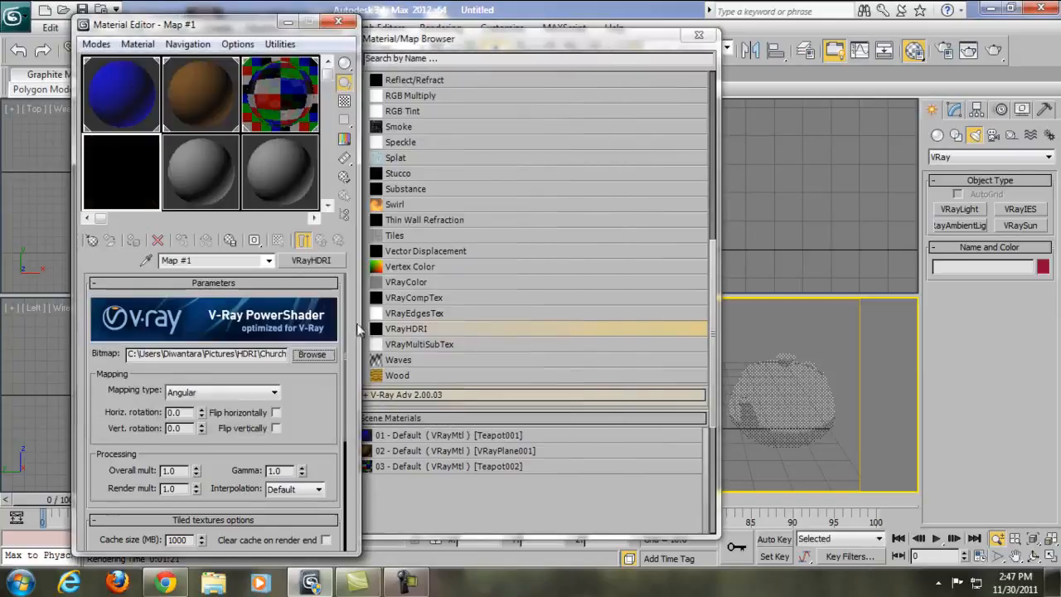
{"action": "left_click", "coordinate": [698, 35]}
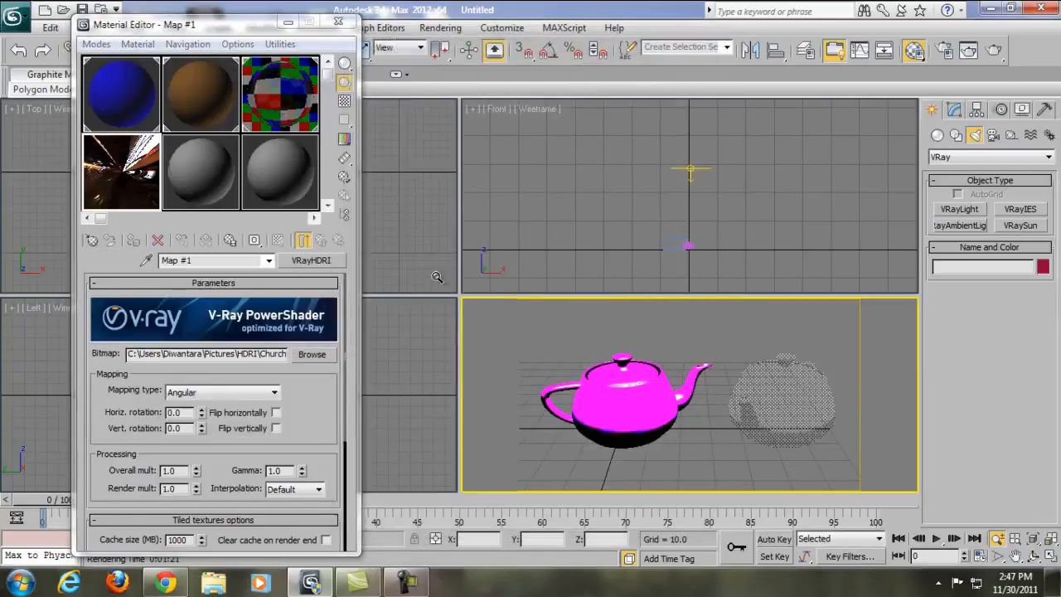
Set the HDRI map's mapping type to Spherical and open an enlarged preview of its sample slot.
{"action": "left_click", "coordinate": [217, 393]}
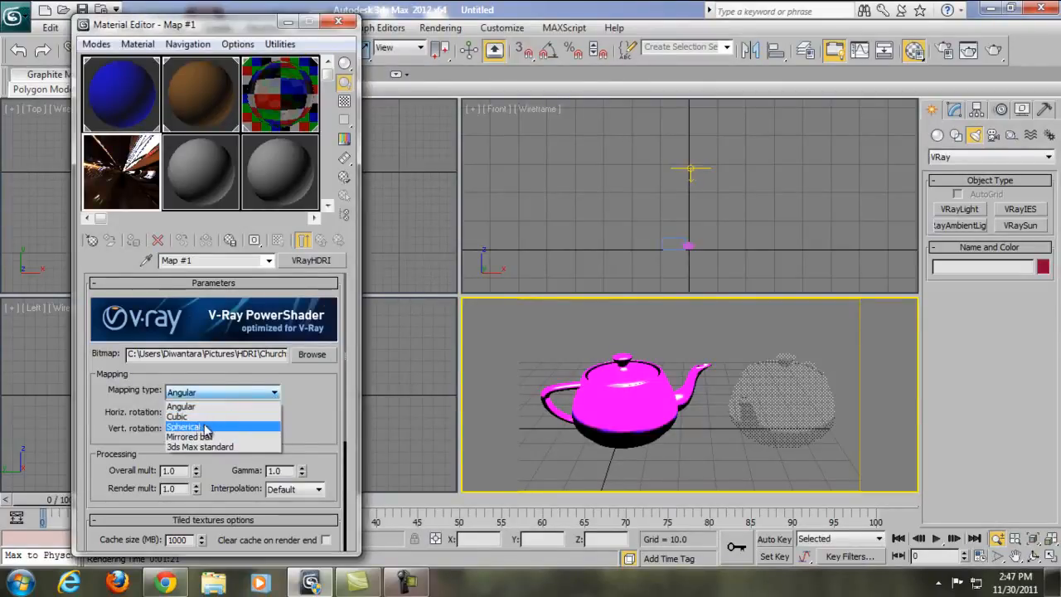
{"action": "left_click", "coordinate": [204, 427]}
{"action": "double_click", "coordinate": [143, 189]}
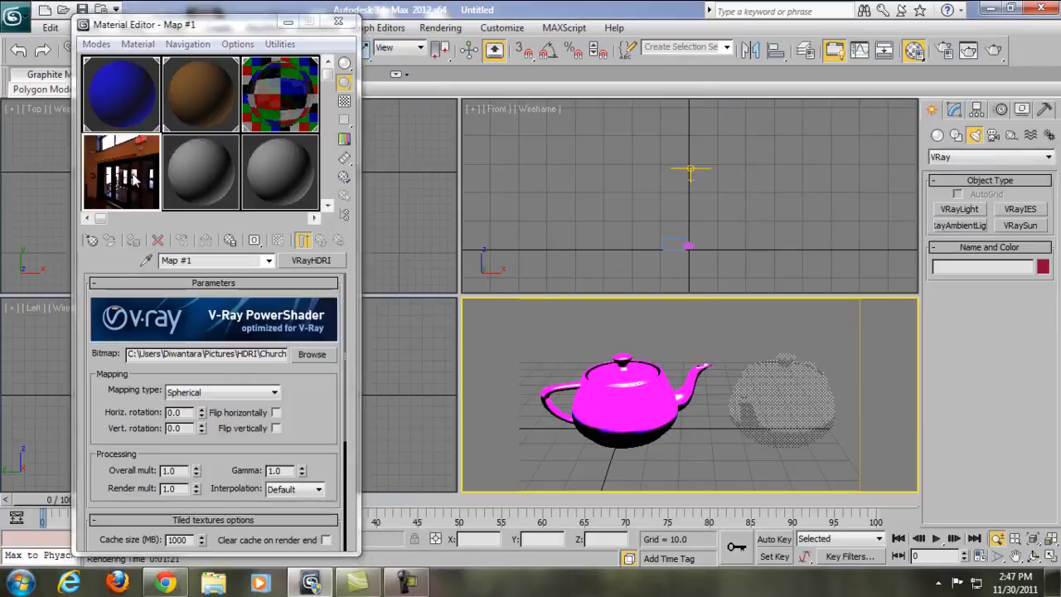
Try the Cubic and Angular mapping types on the HDRI map, and return it to Spherical.
{"action": "left_click", "coordinate": [222, 392]}
{"action": "left_click", "coordinate": [204, 417]}
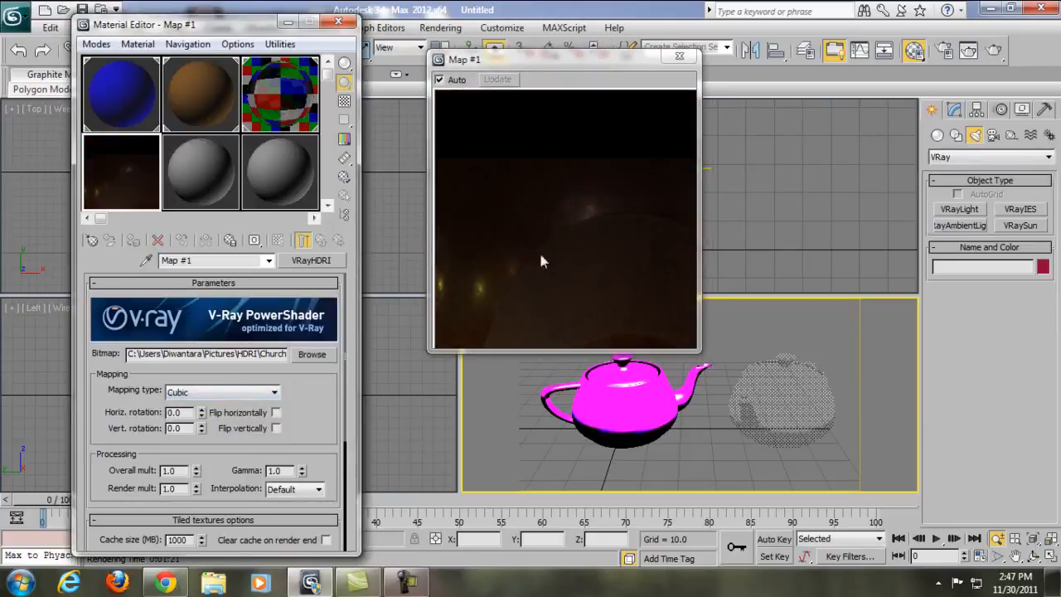
{"action": "left_click", "coordinate": [238, 392]}
{"action": "left_click", "coordinate": [242, 404]}
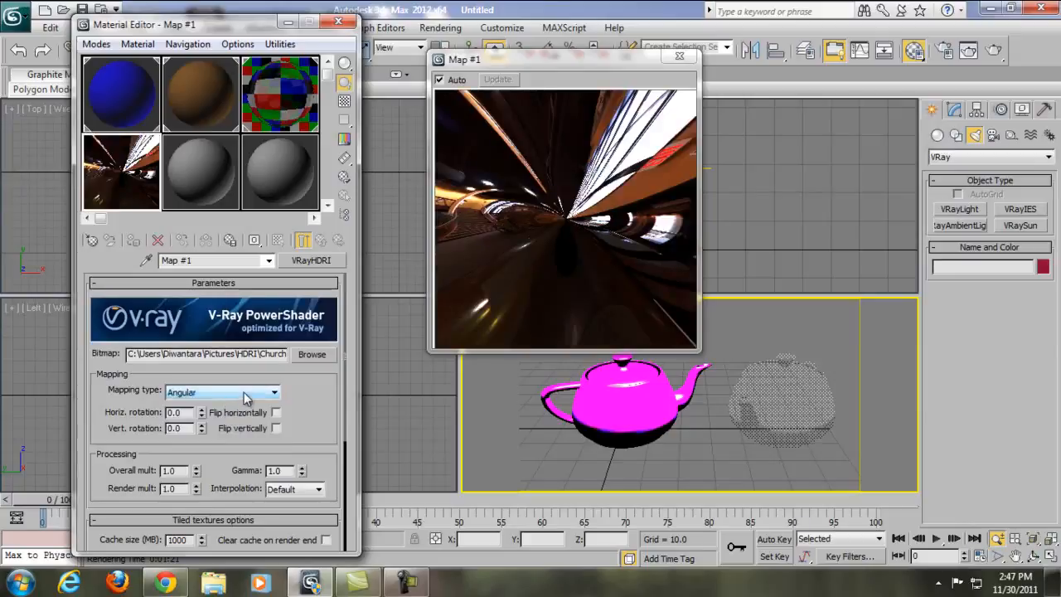
{"action": "left_click", "coordinate": [242, 393]}
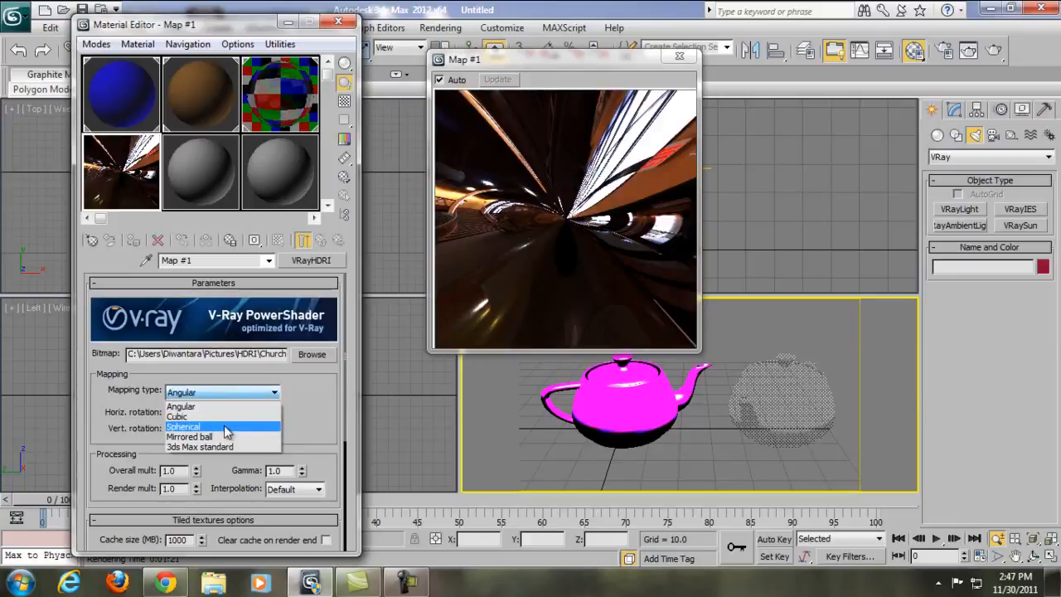
{"action": "left_click", "coordinate": [224, 428]}
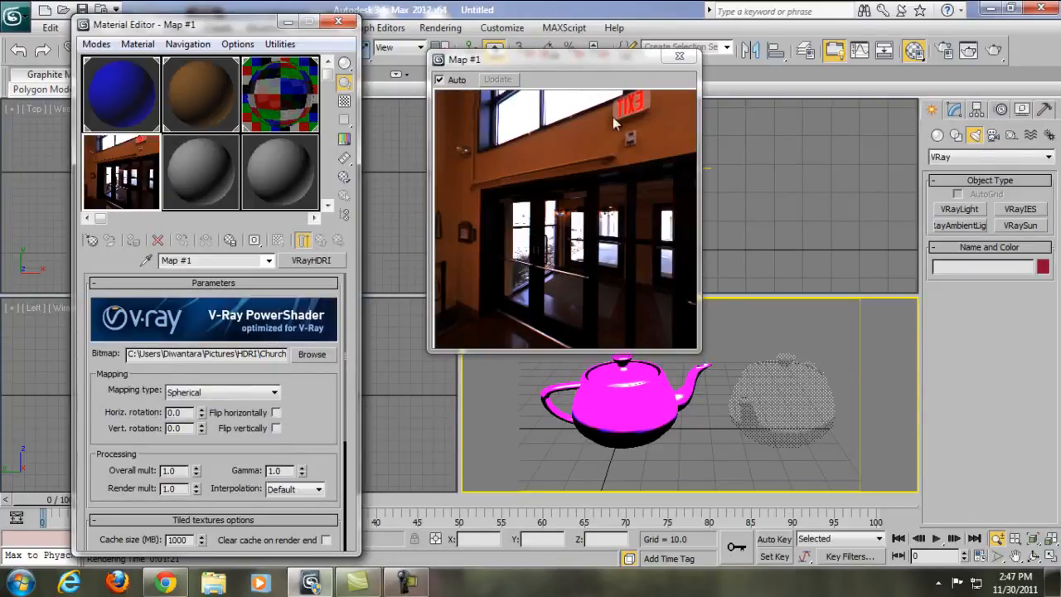
Compare horizontal and vertical flipping of the HDRI map, keep only the horizontal flip, and close the enlarged preview.
{"action": "left_click", "coordinate": [276, 413]}
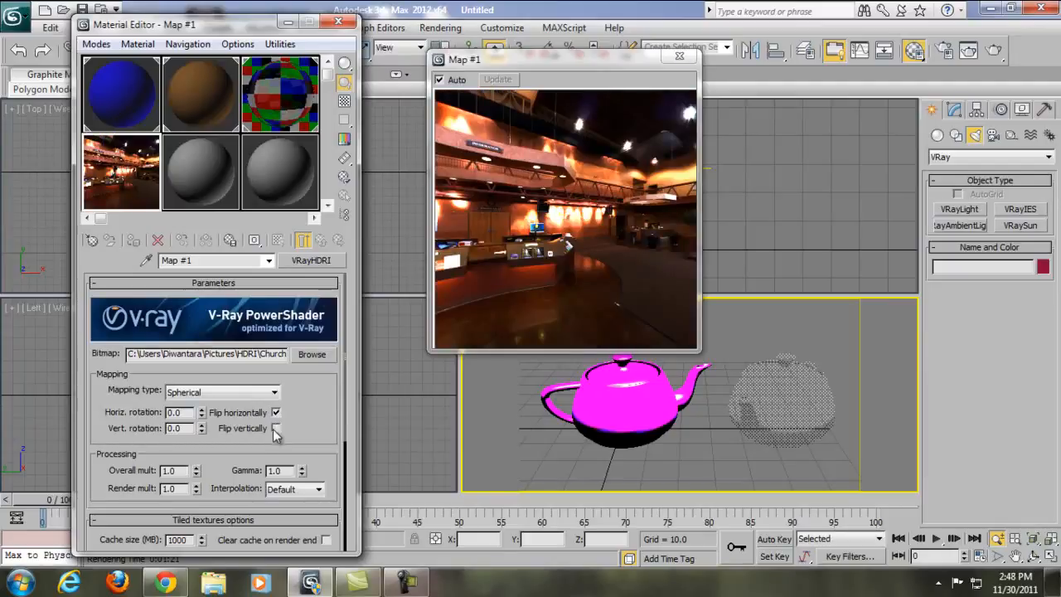
{"action": "left_click", "coordinate": [276, 428]}
{"action": "left_click", "coordinate": [276, 412]}
{"action": "left_click", "coordinate": [276, 428]}
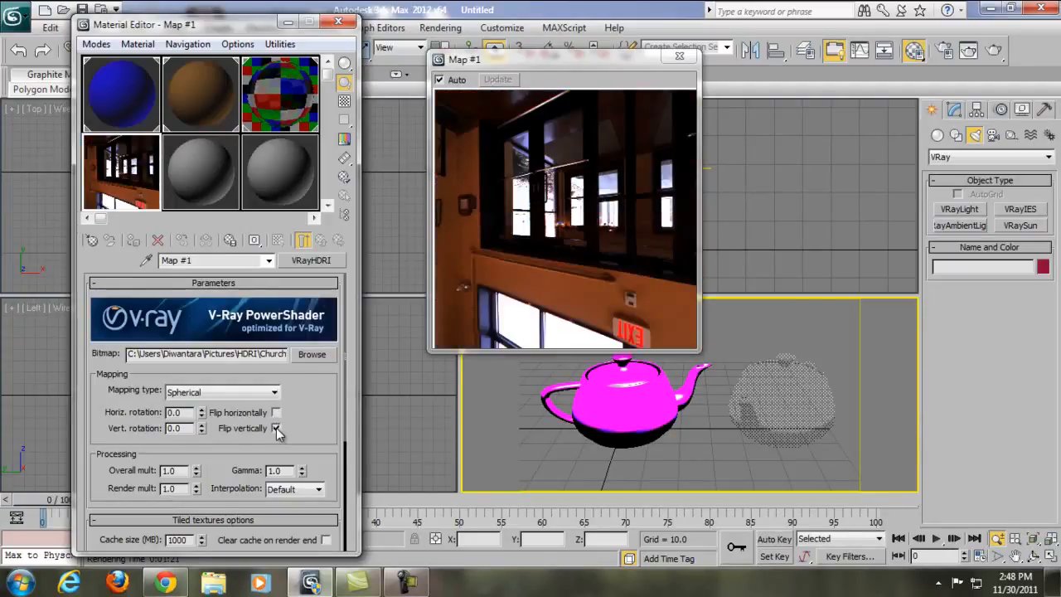
{"action": "left_click", "coordinate": [276, 429]}
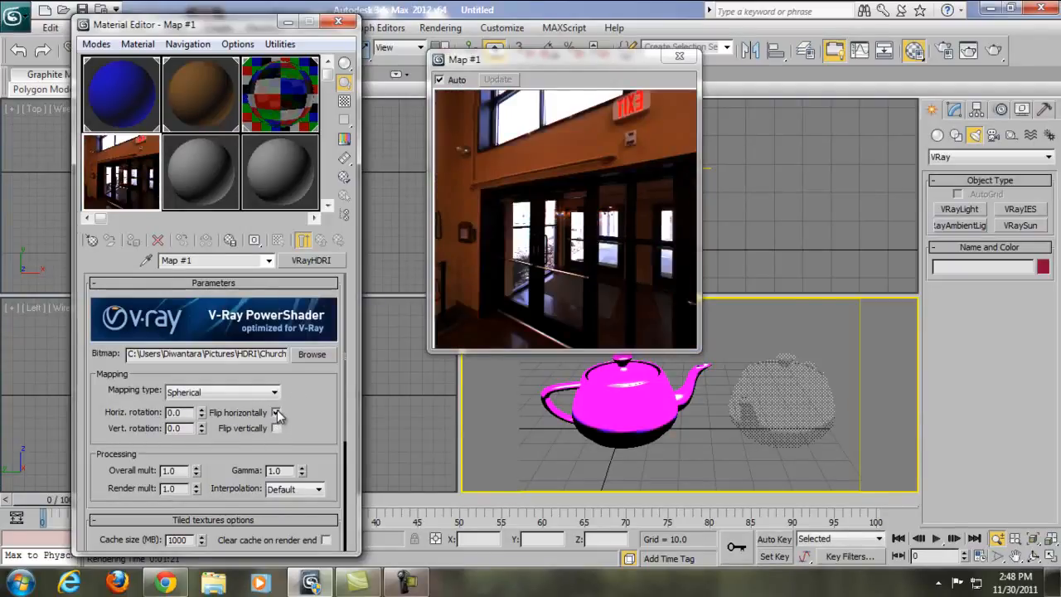
{"action": "left_click", "coordinate": [276, 412]}
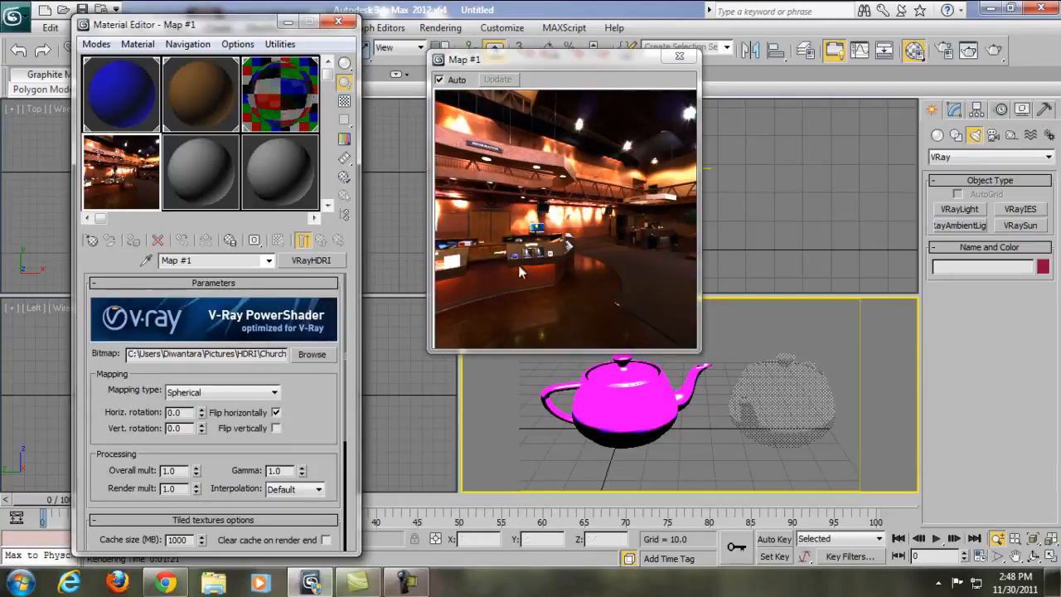
{"action": "left_click", "coordinate": [678, 57]}
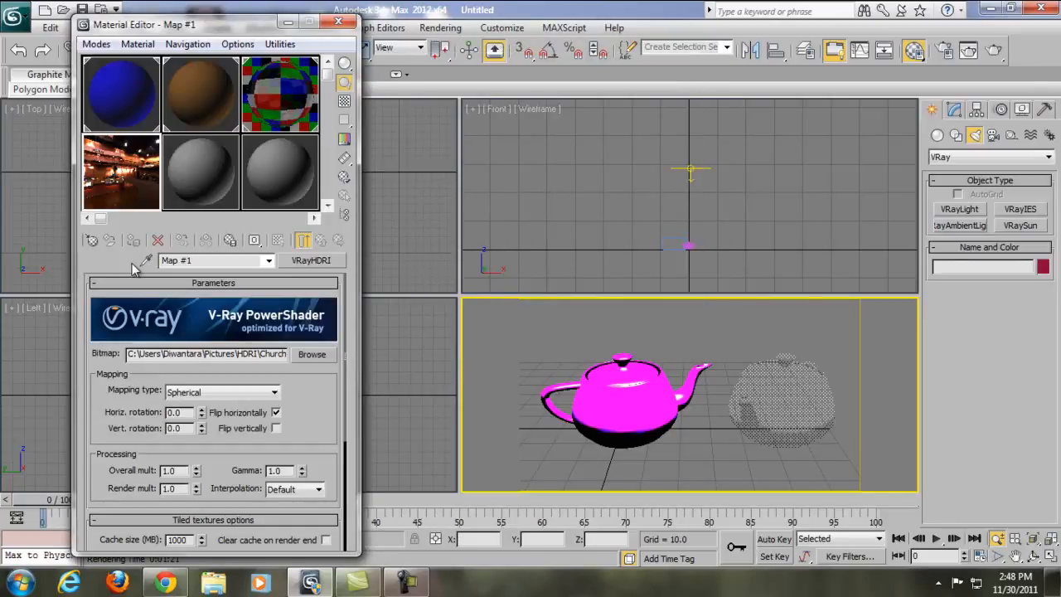
Enable V-Ray's reflection/refraction environment override in the render setup, assign the HDRI map to it as an instance, and close the setup.
{"action": "key", "text": "F10"}
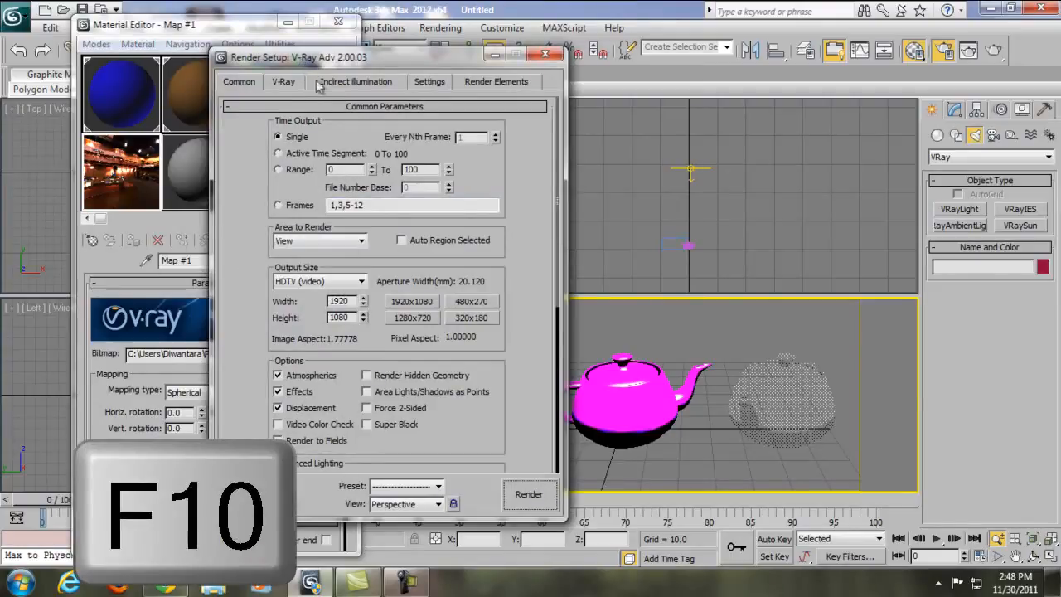
{"action": "left_click", "coordinate": [284, 82]}
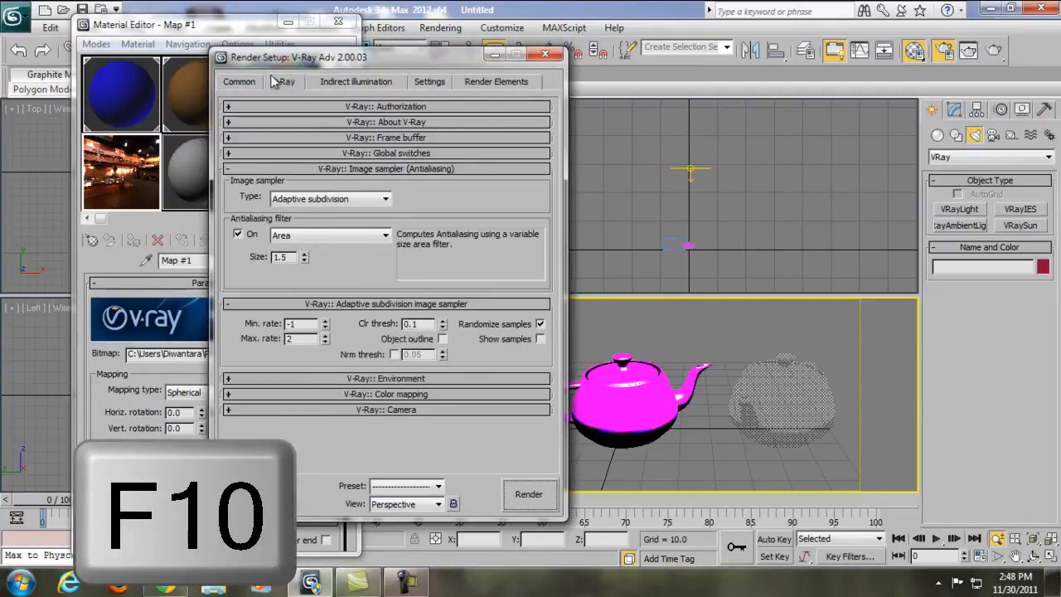
{"action": "left_click_drag", "start_coordinate": [373, 61], "coordinate": [490, 66]}
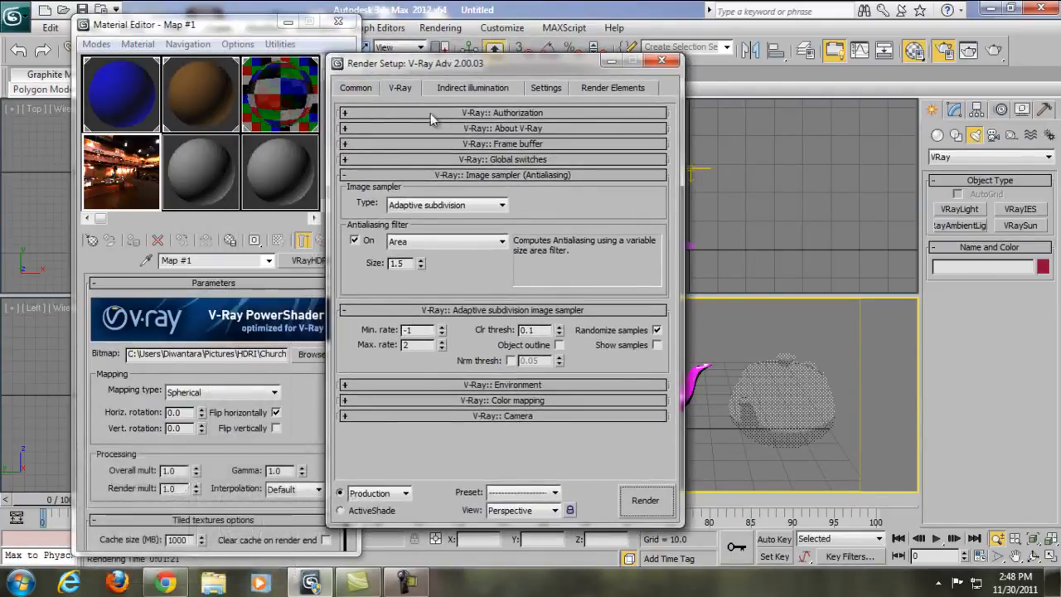
{"action": "left_click", "coordinate": [455, 174]}
{"action": "left_click", "coordinate": [451, 189]}
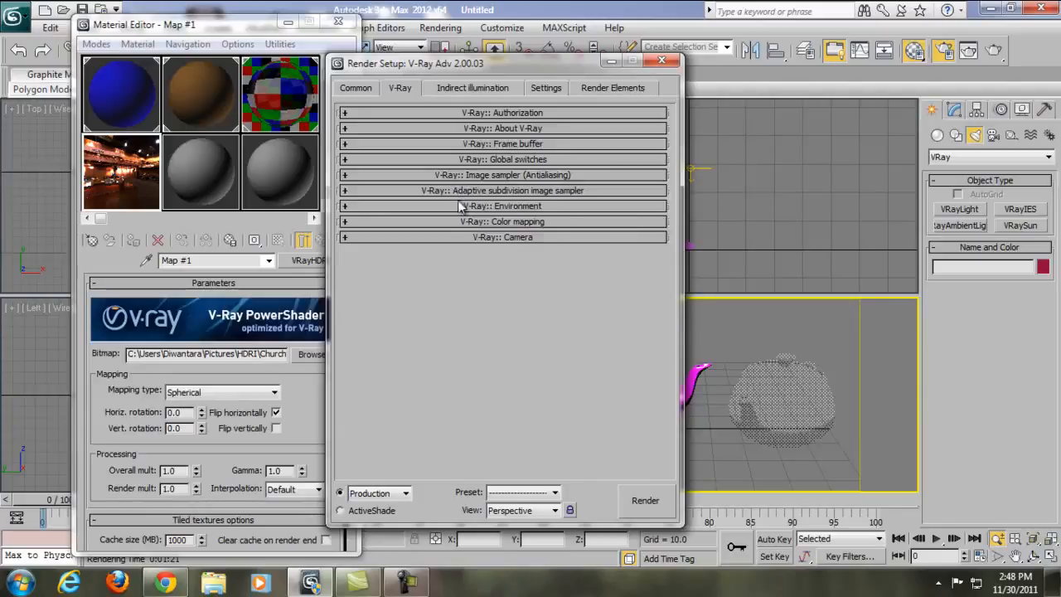
{"action": "left_click", "coordinate": [464, 206]}
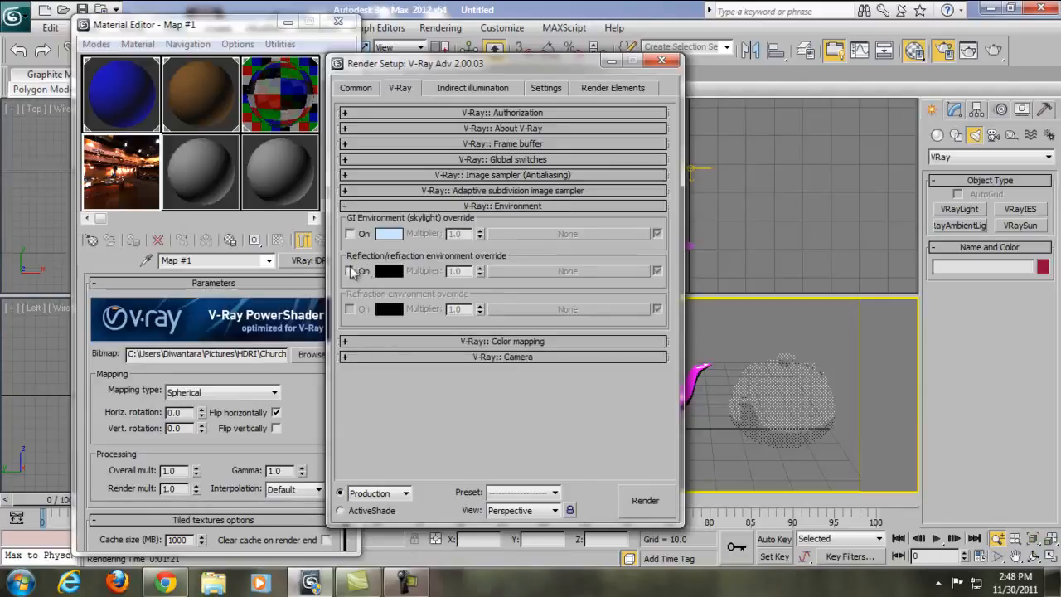
{"action": "left_click", "coordinate": [350, 271]}
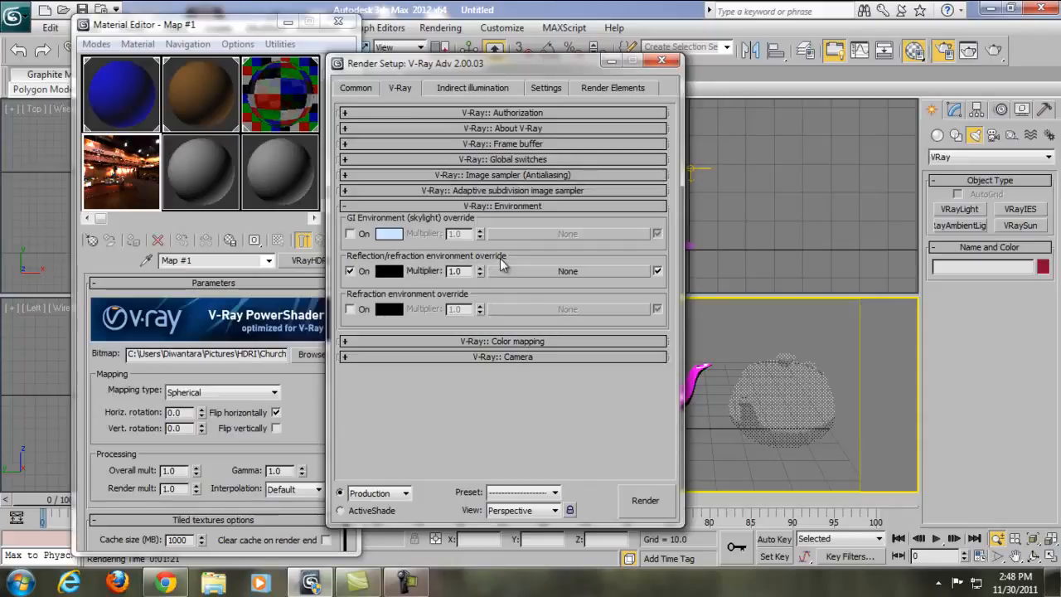
{"action": "left_click", "coordinate": [117, 168]}
{"action": "left_click_drag", "start_coordinate": [117, 169], "coordinate": [564, 275]}
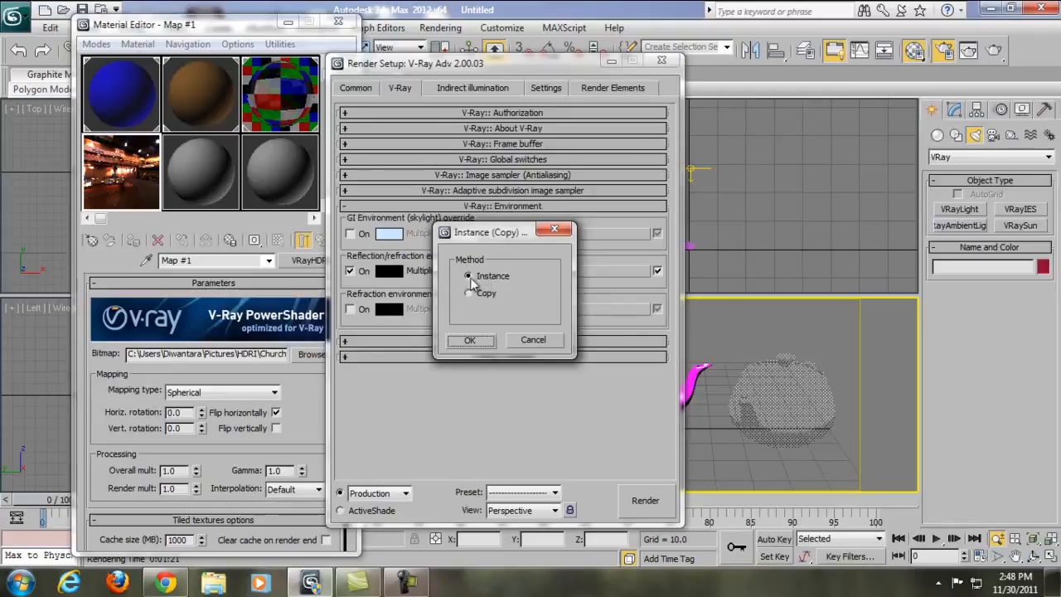
{"action": "left_click", "coordinate": [470, 340]}
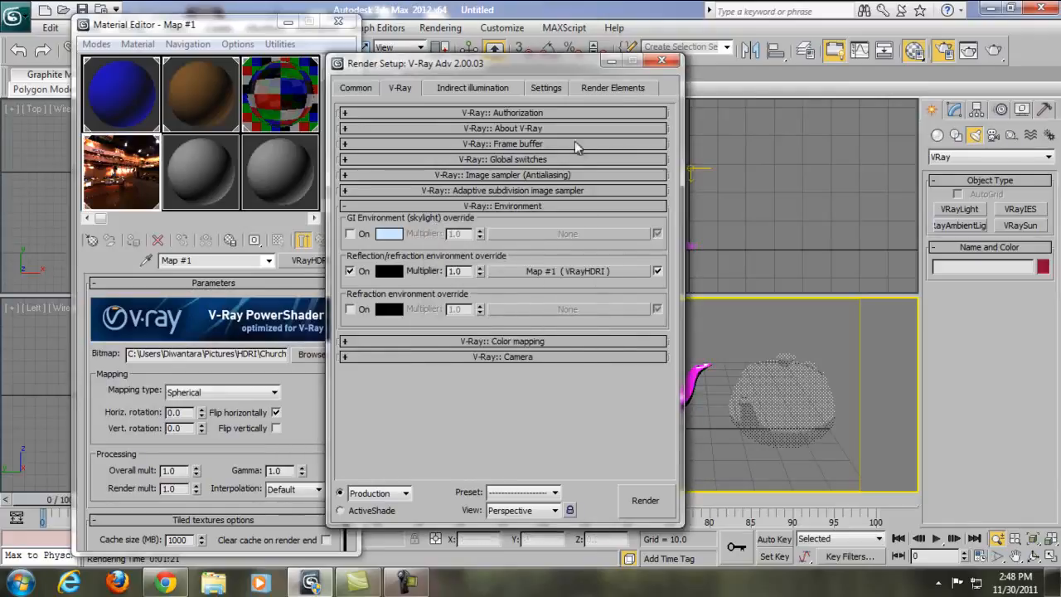
{"action": "left_click", "coordinate": [662, 62]}
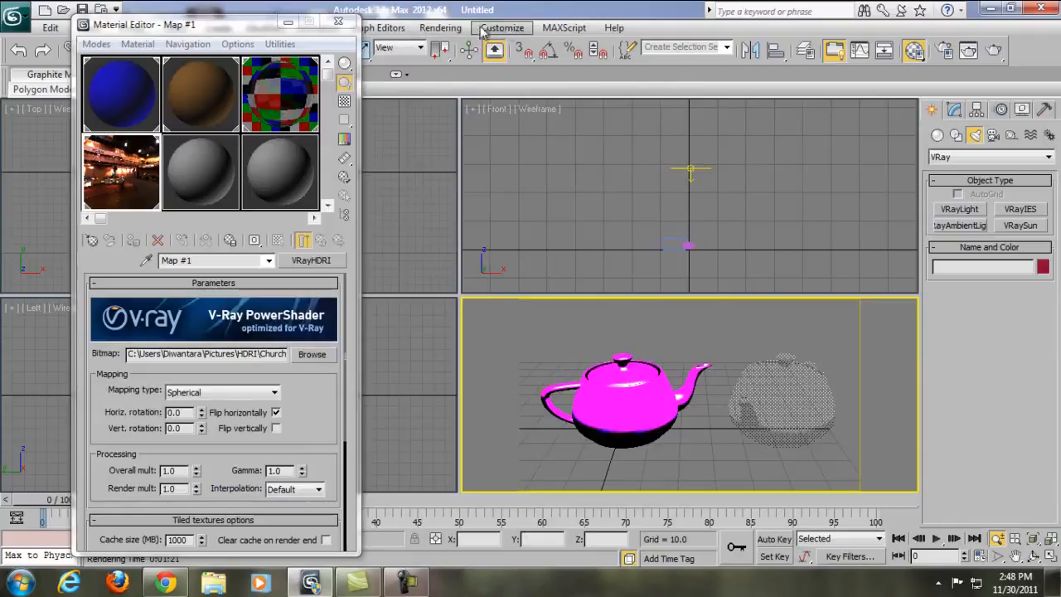
Assign the HDRI map as an instance to the scene's background environment map in the Environment and Effects settings, and close them.
{"action": "left_click", "coordinate": [440, 28]}
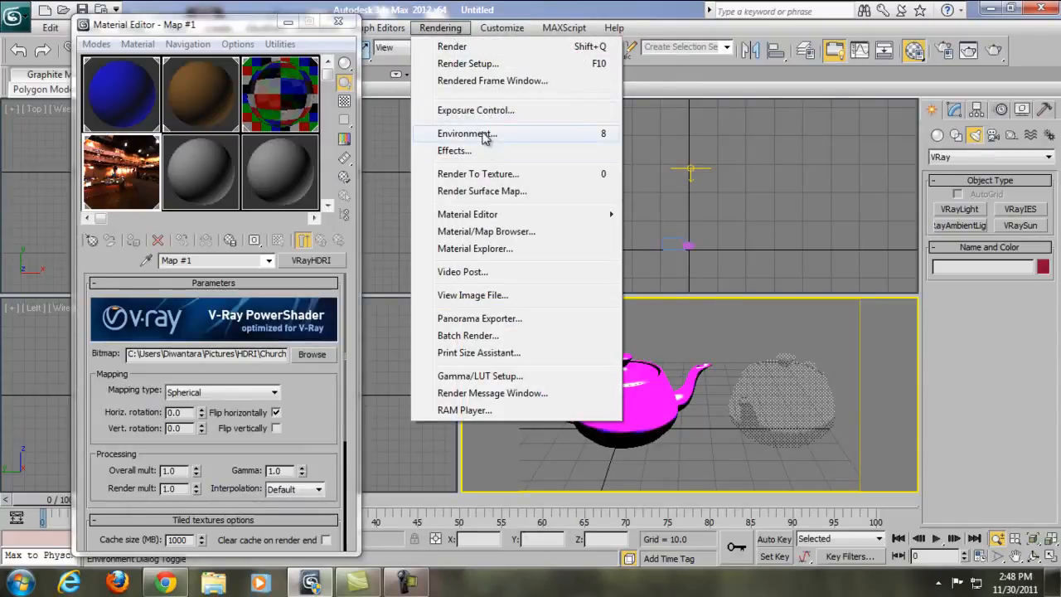
{"action": "left_click", "coordinate": [469, 135]}
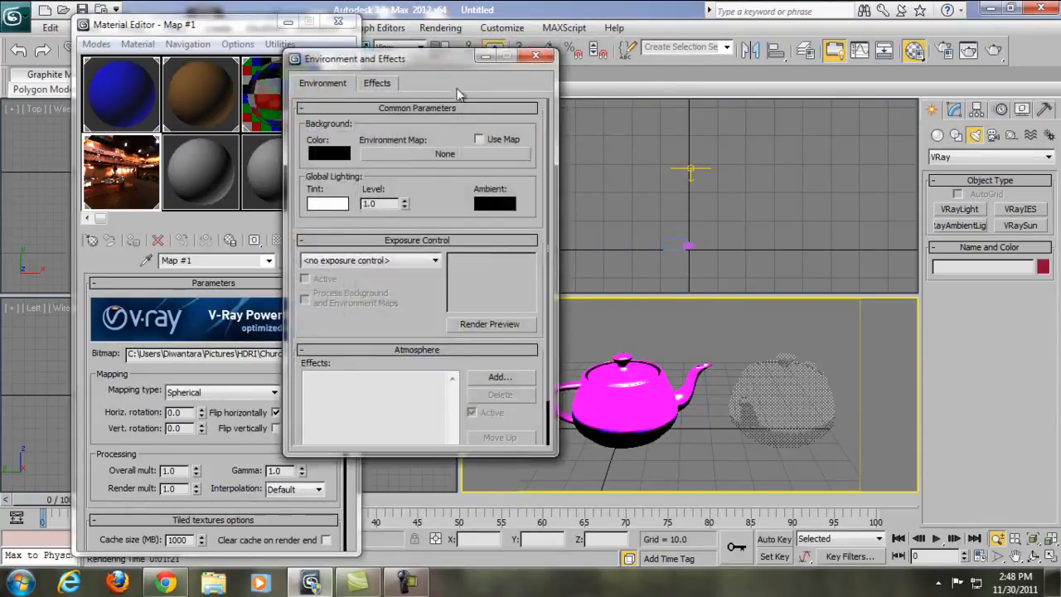
{"action": "left_click_drag", "start_coordinate": [452, 57], "coordinate": [540, 98]}
{"action": "left_click_drag", "start_coordinate": [122, 137], "coordinate": [498, 191]}
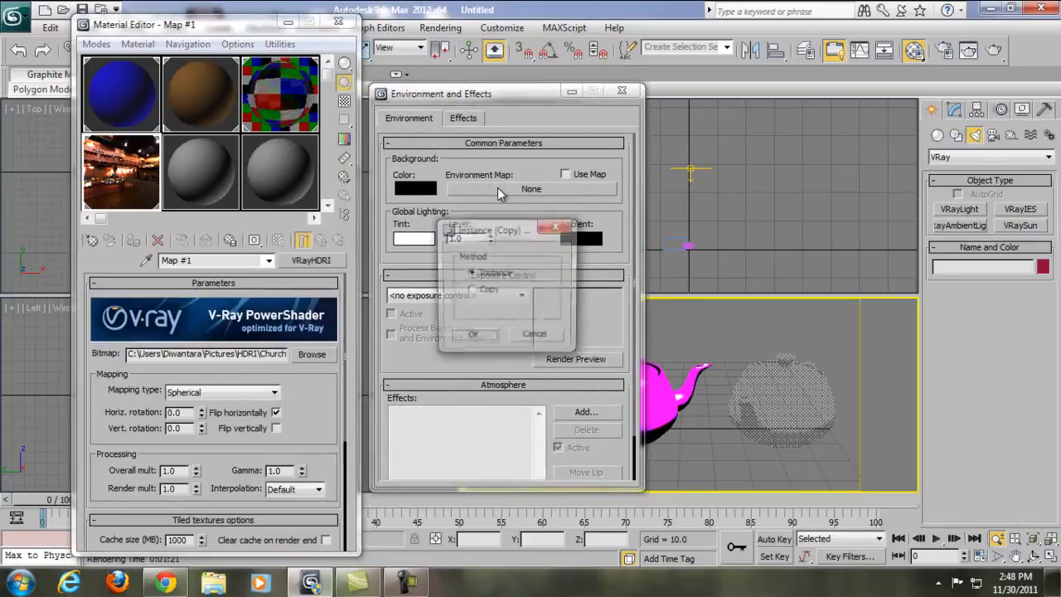
{"action": "left_click", "coordinate": [473, 333]}
{"action": "left_click", "coordinate": [622, 92]}
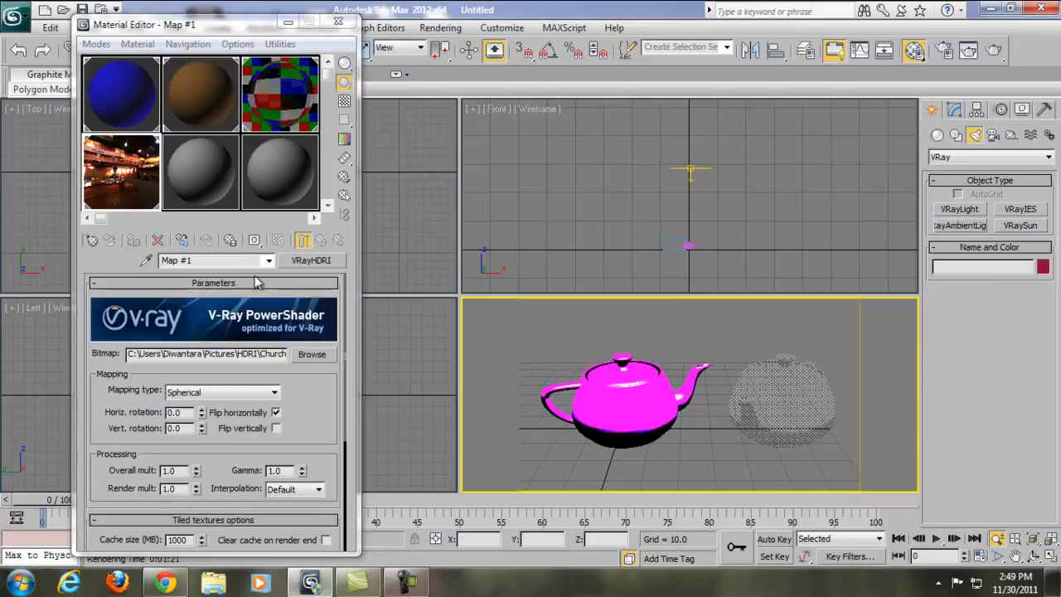
Raise the HDRI map's gamma to 1.5 while checking its enlarged preview, and close the preview and the Material Editor.
{"action": "double_click", "coordinate": [136, 191]}
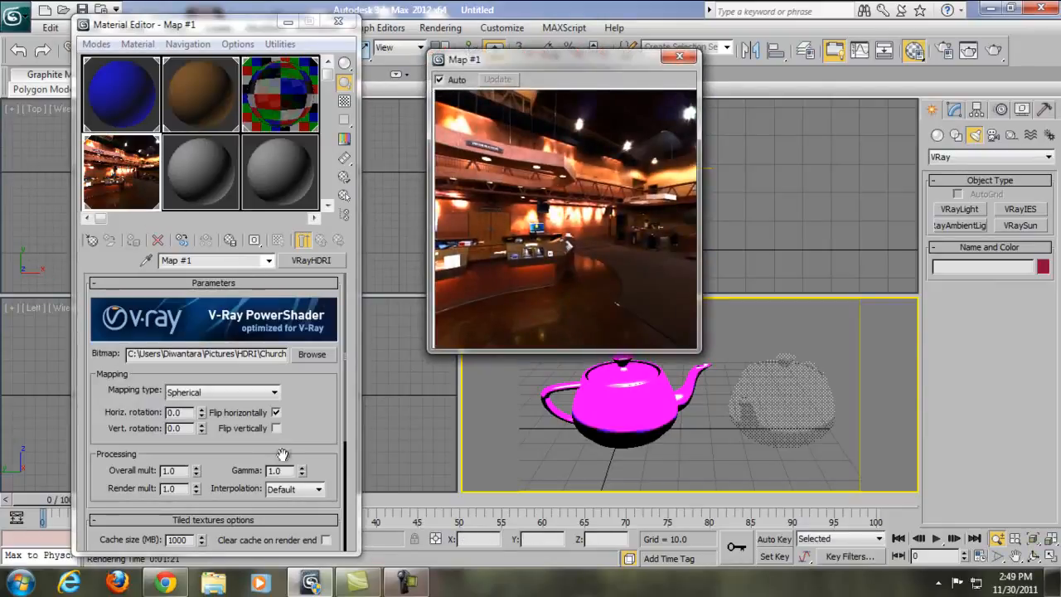
{"action": "mouse_move", "coordinate": [302, 473]}
{"action": "left_mouse_down"}
{"action": "mouse_move", "coordinate": [301, 445]}
{"action": "mouse_move", "coordinate": [300, 467]}
{"action": "left_mouse_up"}
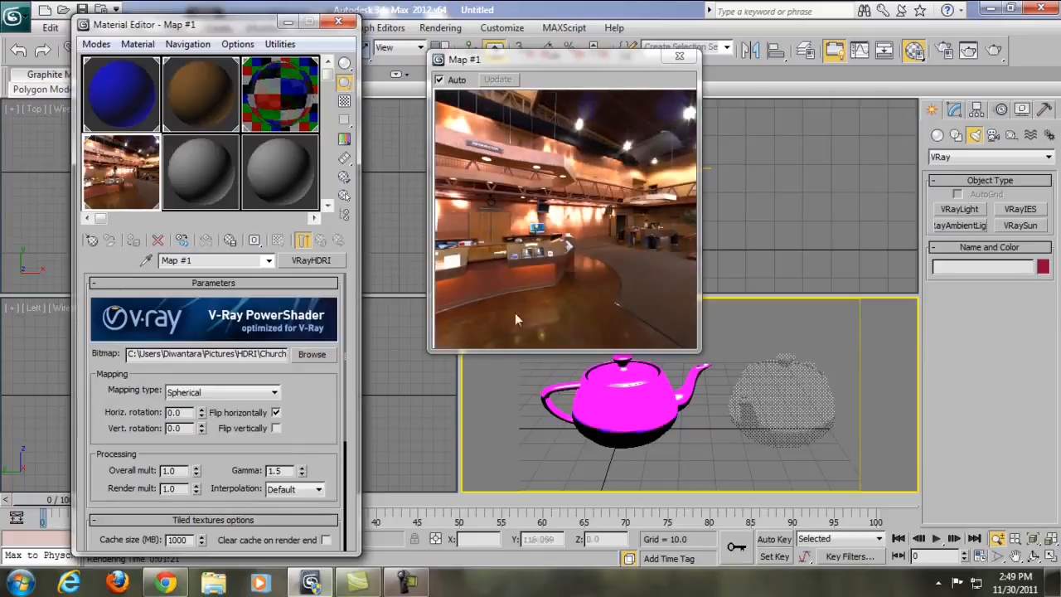
{"action": "left_click", "coordinate": [679, 56]}
{"action": "left_click", "coordinate": [339, 20]}
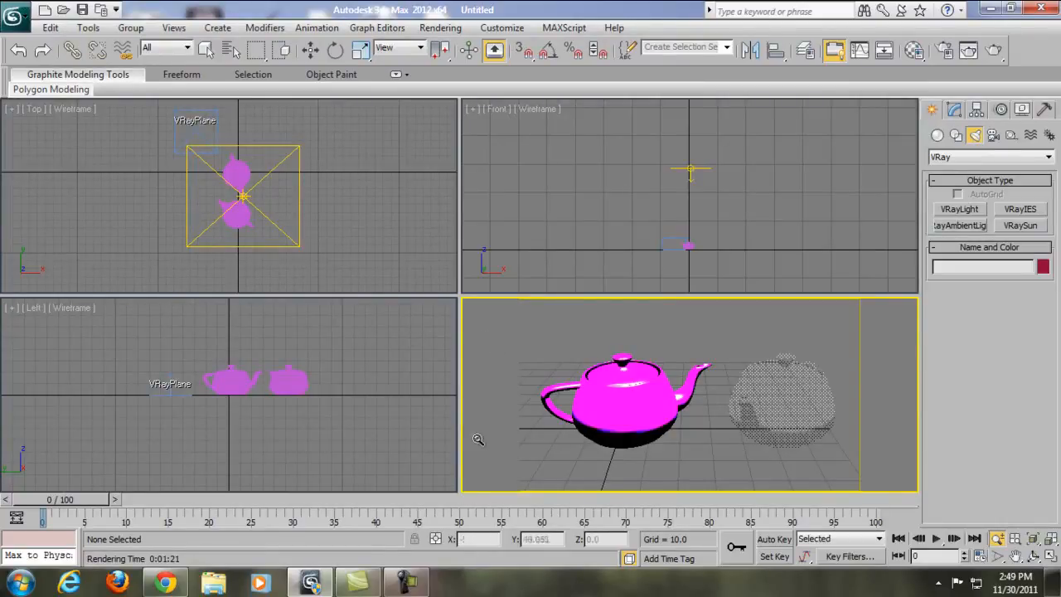
Render the Perspective view of the two teapots with the HDRI environment.
{"action": "mouse_move", "coordinate": [407, 585]}
{"action": "key", "text": "shift+q"}
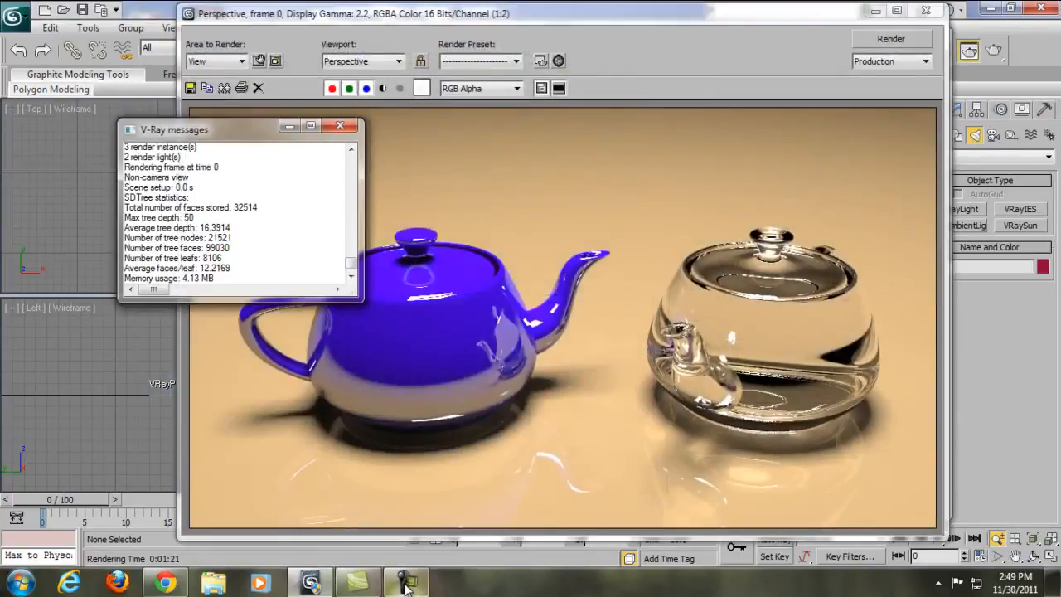
{"action": "left_click", "coordinate": [407, 586]}
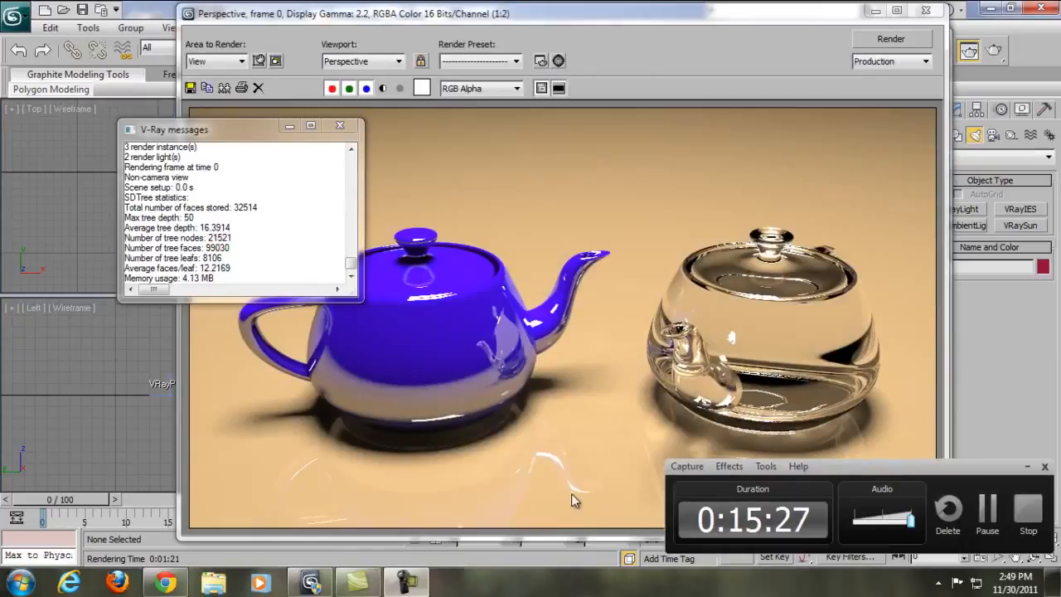
{"action": "left_click", "coordinate": [992, 509]}
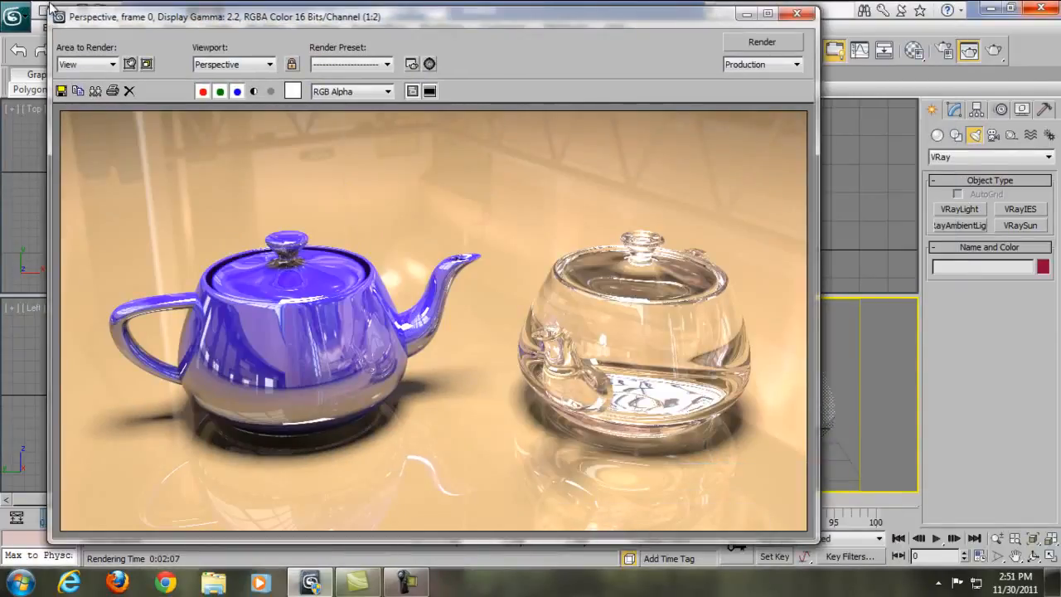
{"action": "mouse_move", "coordinate": [431, 16]}
{"action": "left_mouse_down"}
{"action": "mouse_move", "coordinate": [469, 32]}
{"action": "mouse_move", "coordinate": [532, 22]}
{"action": "mouse_move", "coordinate": [526, 13]}
{"action": "left_mouse_up"}
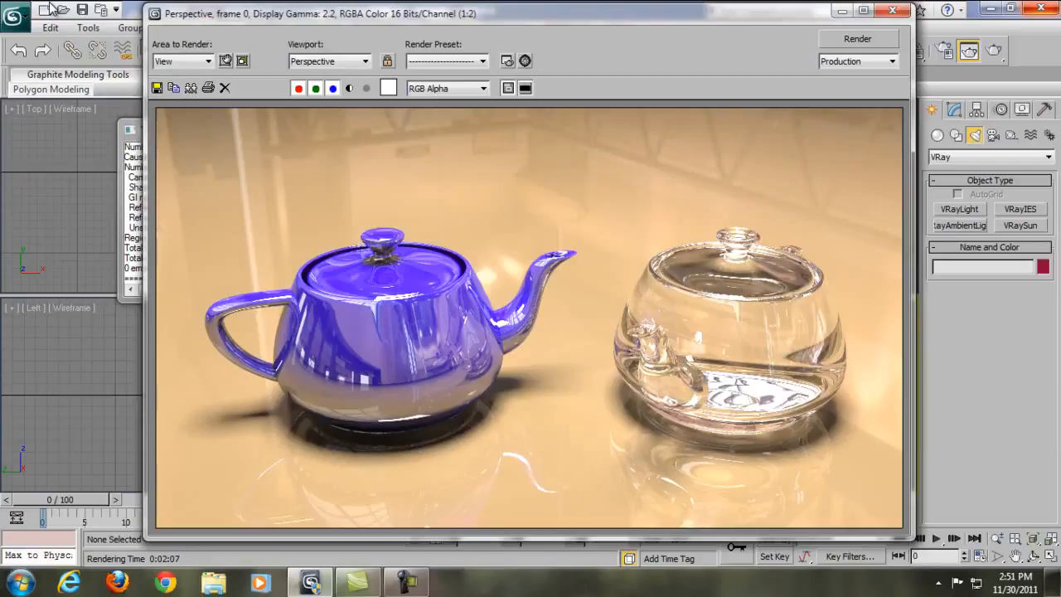
Save the rendered image to the Desktop as a JPEG file named "vray hdri" with the default JPEG settings.
{"action": "left_click", "coordinate": [156, 88]}
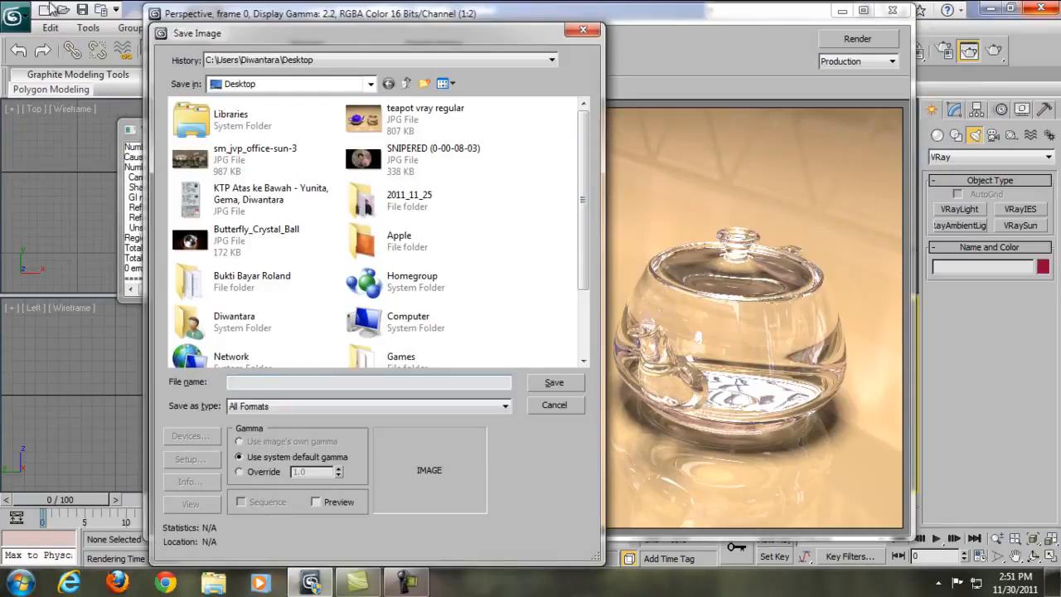
{"action": "type", "text": "vray hdri"}
{"action": "left_click", "coordinate": [369, 406]}
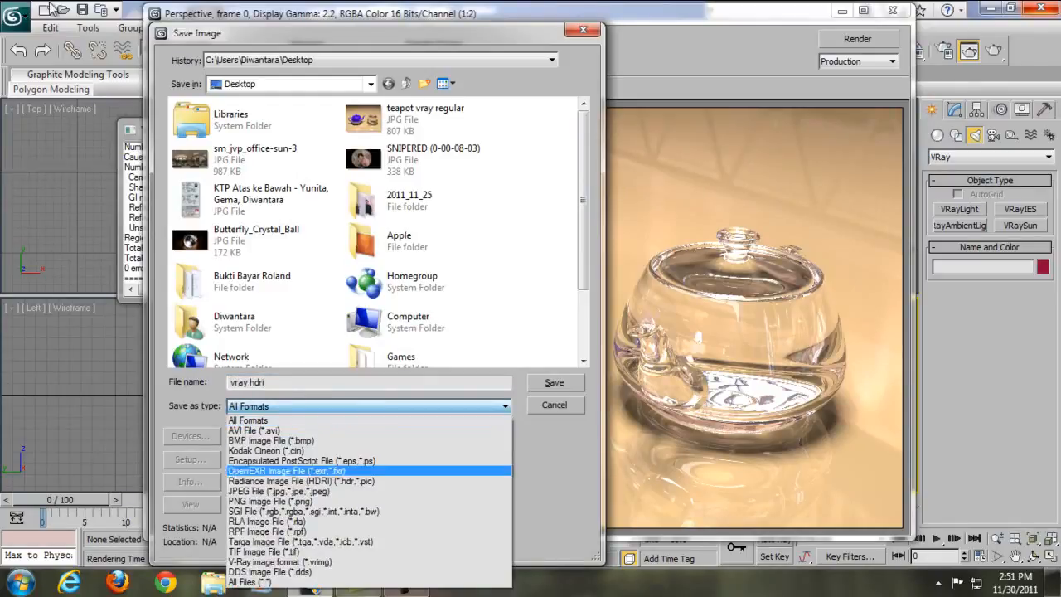
{"action": "key", "text": "Return"}
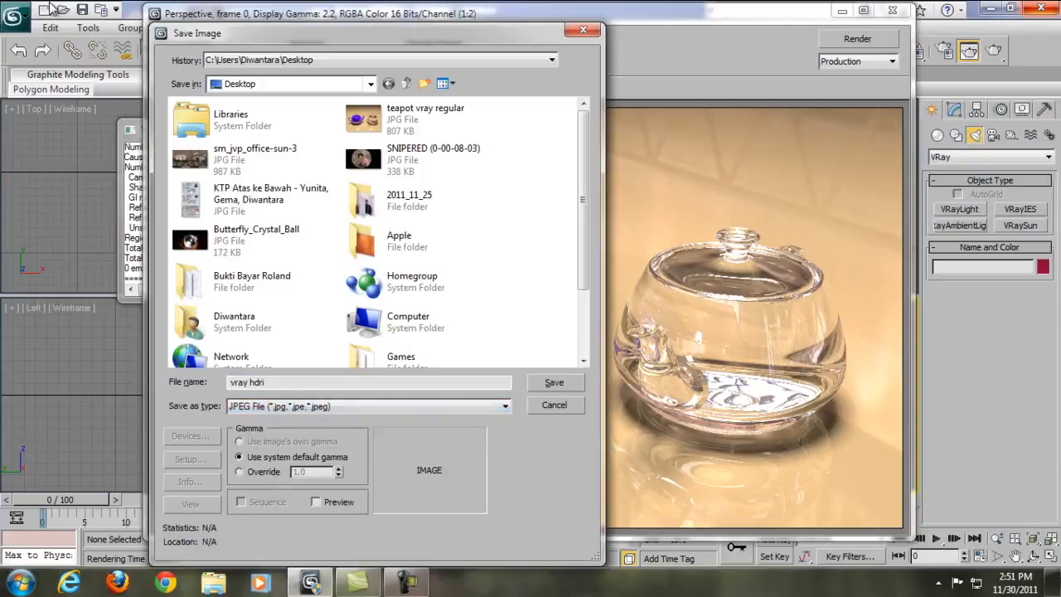
{"action": "key", "text": "Return"}
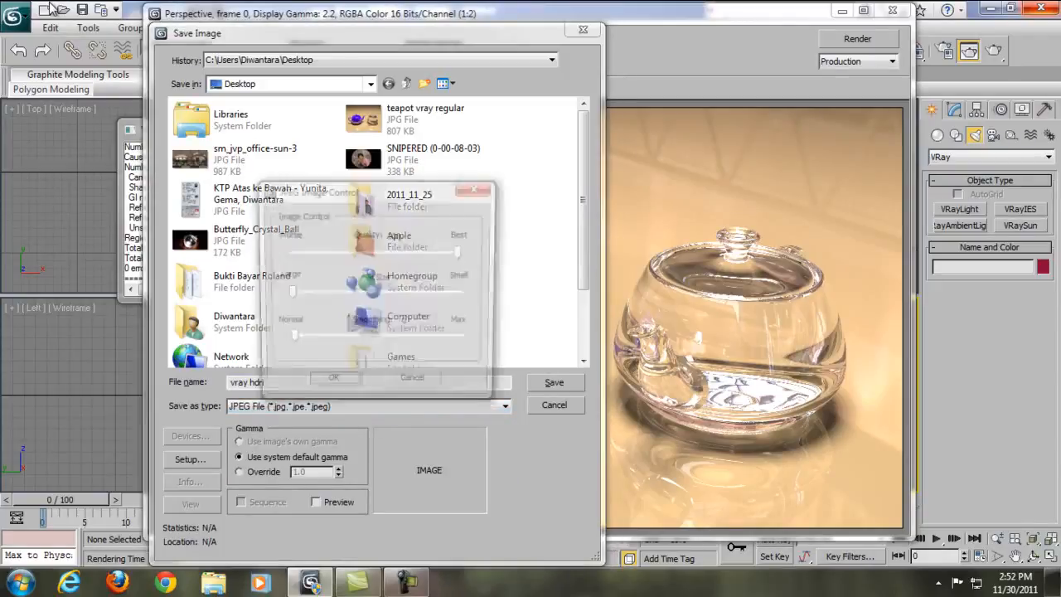
{"action": "key", "text": "Return"}
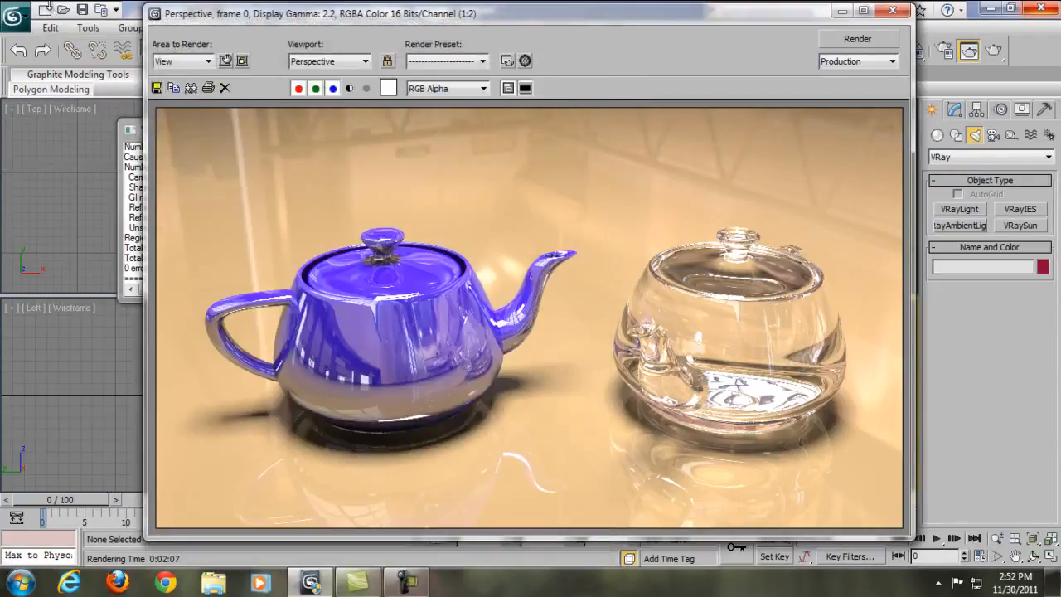
{"action": "left_click_drag", "start_coordinate": [289, 14], "coordinate": [297, 20]}
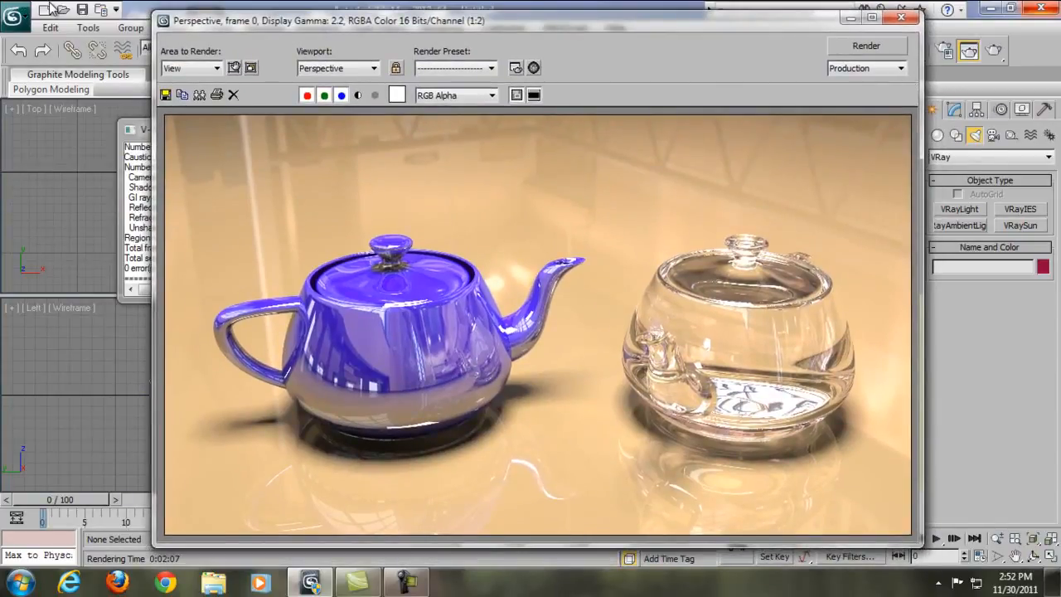
{"action": "left_click_drag", "start_coordinate": [297, 20], "coordinate": [294, 16]}
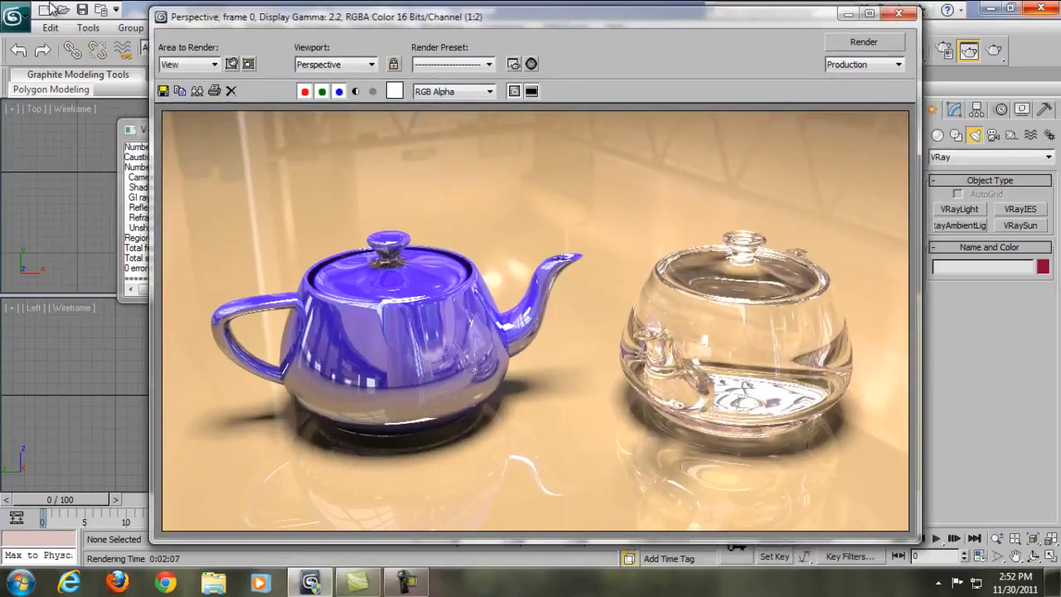
{"action": "left_click", "coordinate": [406, 582]}
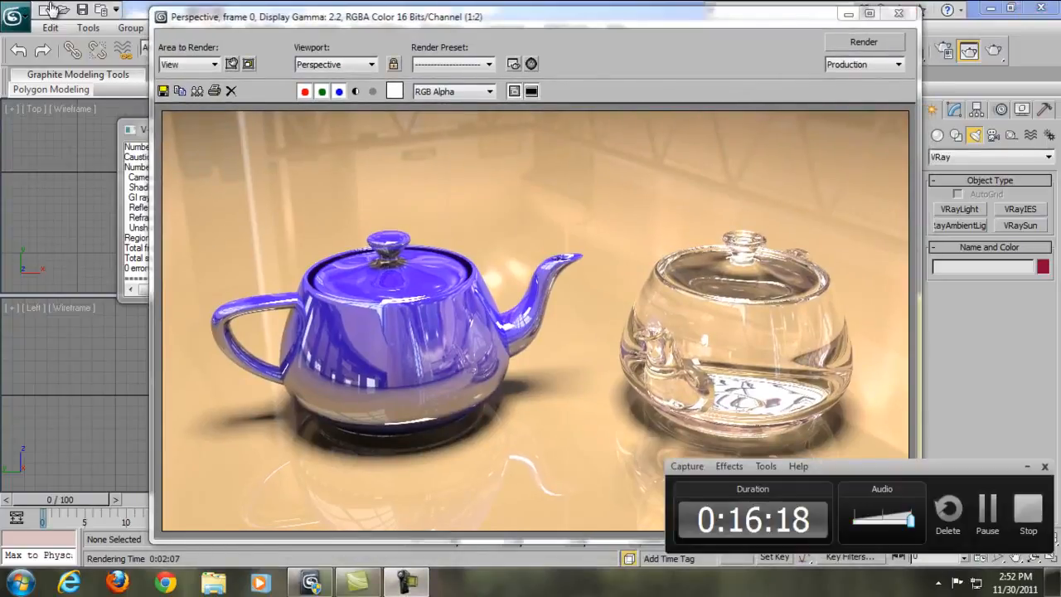